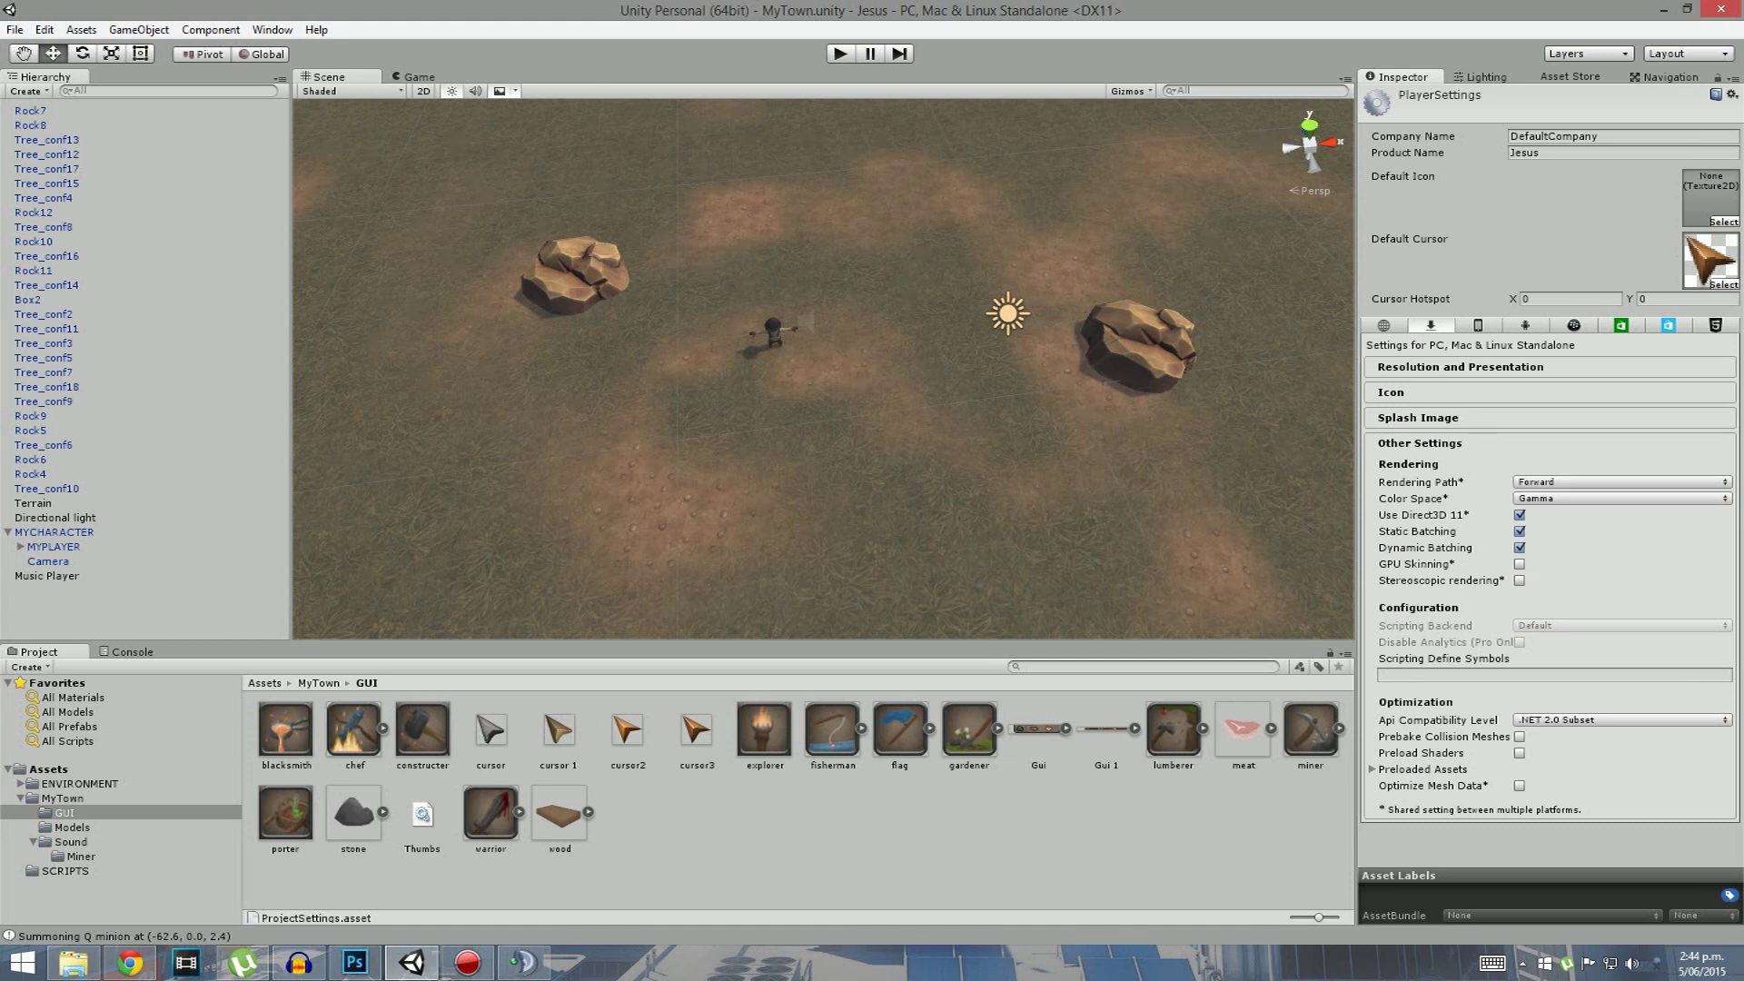
- Run the game, summon five miners around the player character, and stop play mode
{"action": "key", "text": "ctrl+p"}
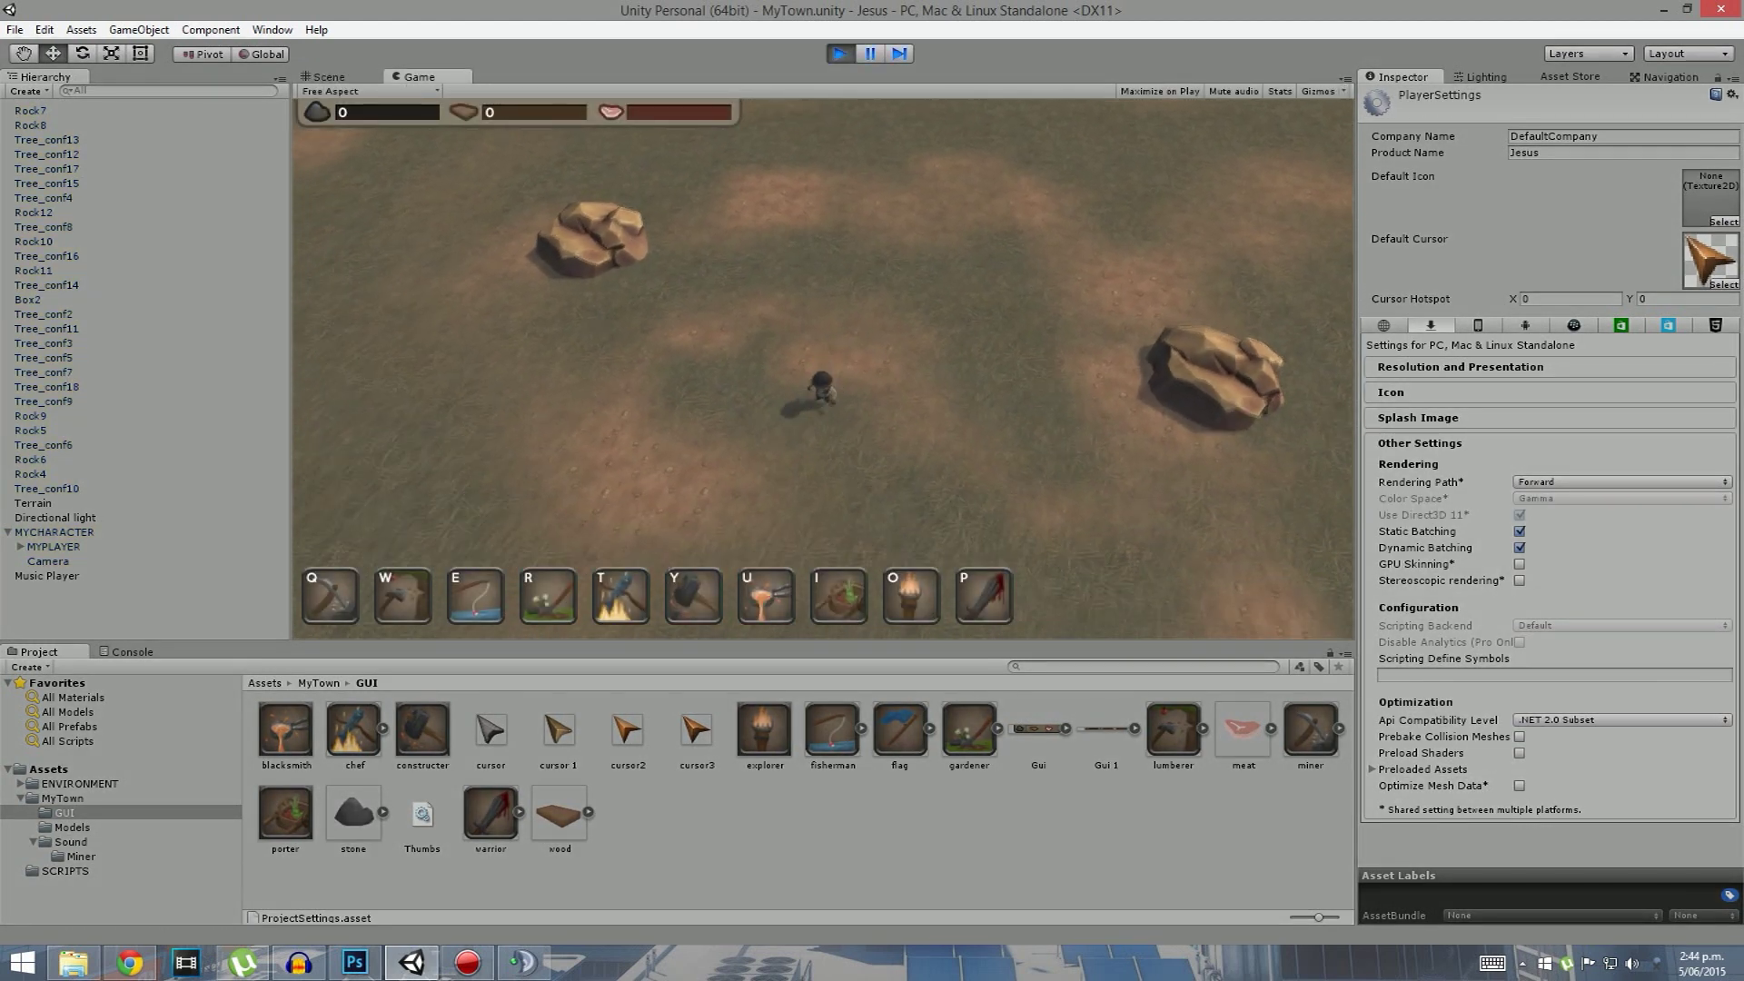
{"action": "key", "text": "q"}
{"action": "key", "text": "q"}
{"action": "key", "text": "q"}
{"action": "key", "text": "q"}
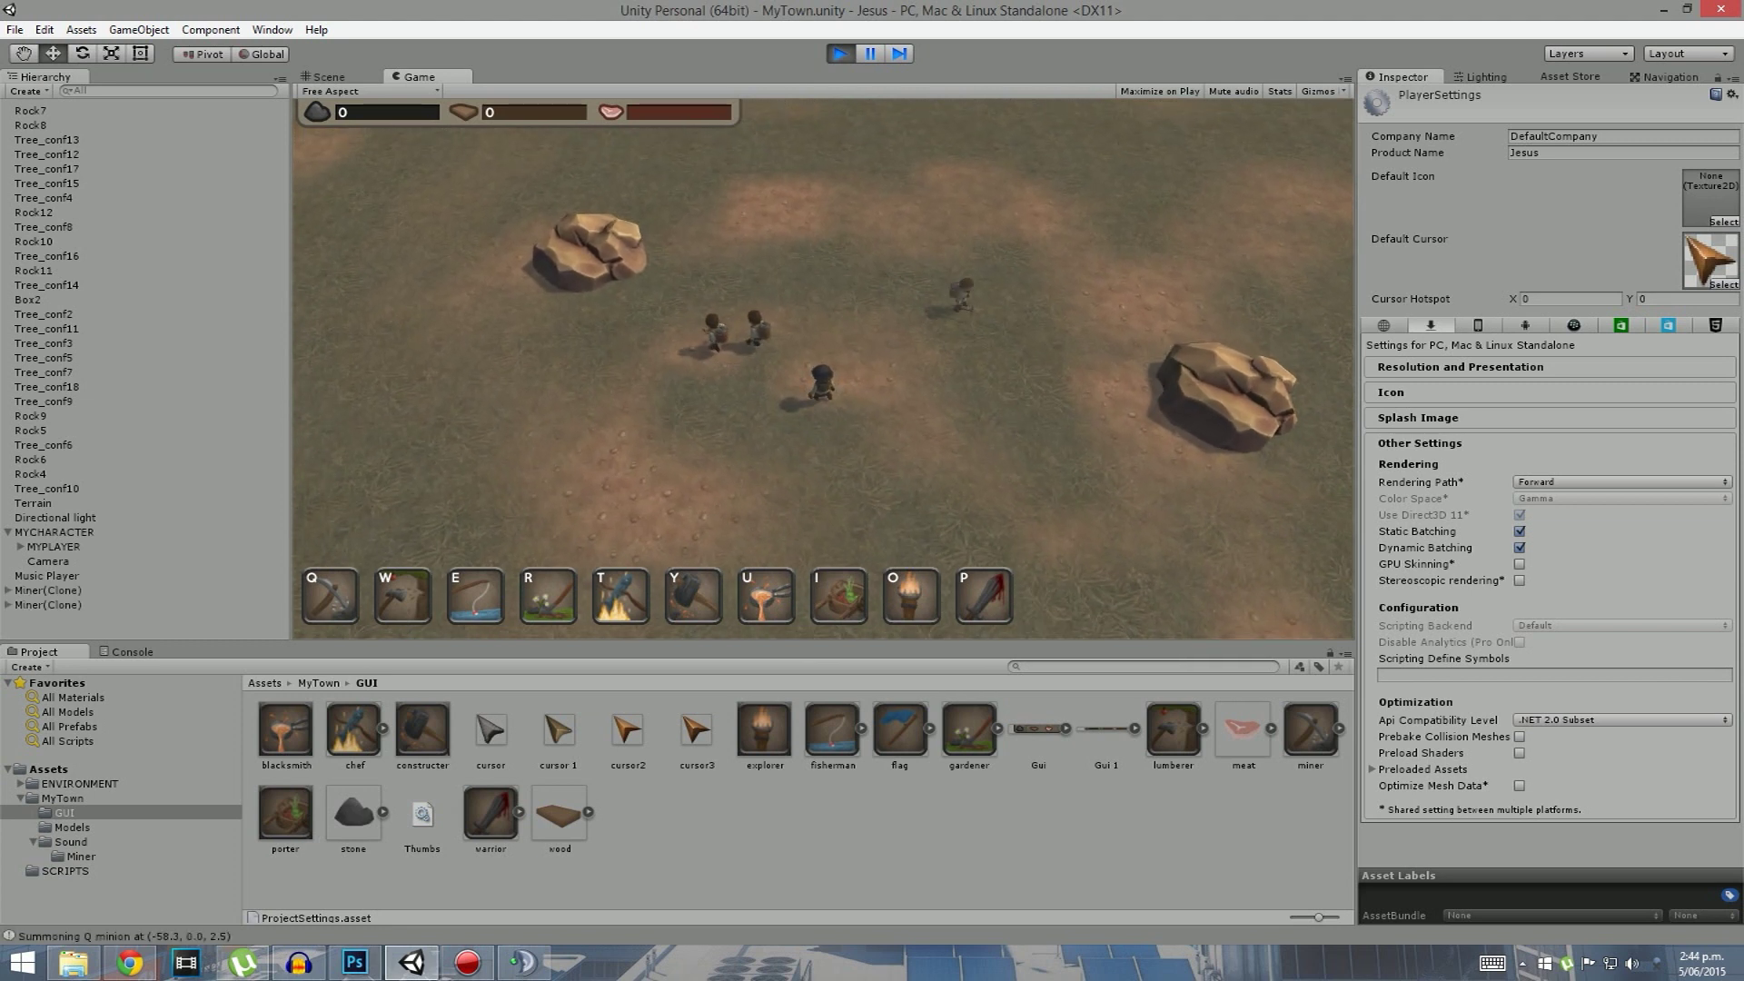
{"action": "key", "text": "q"}
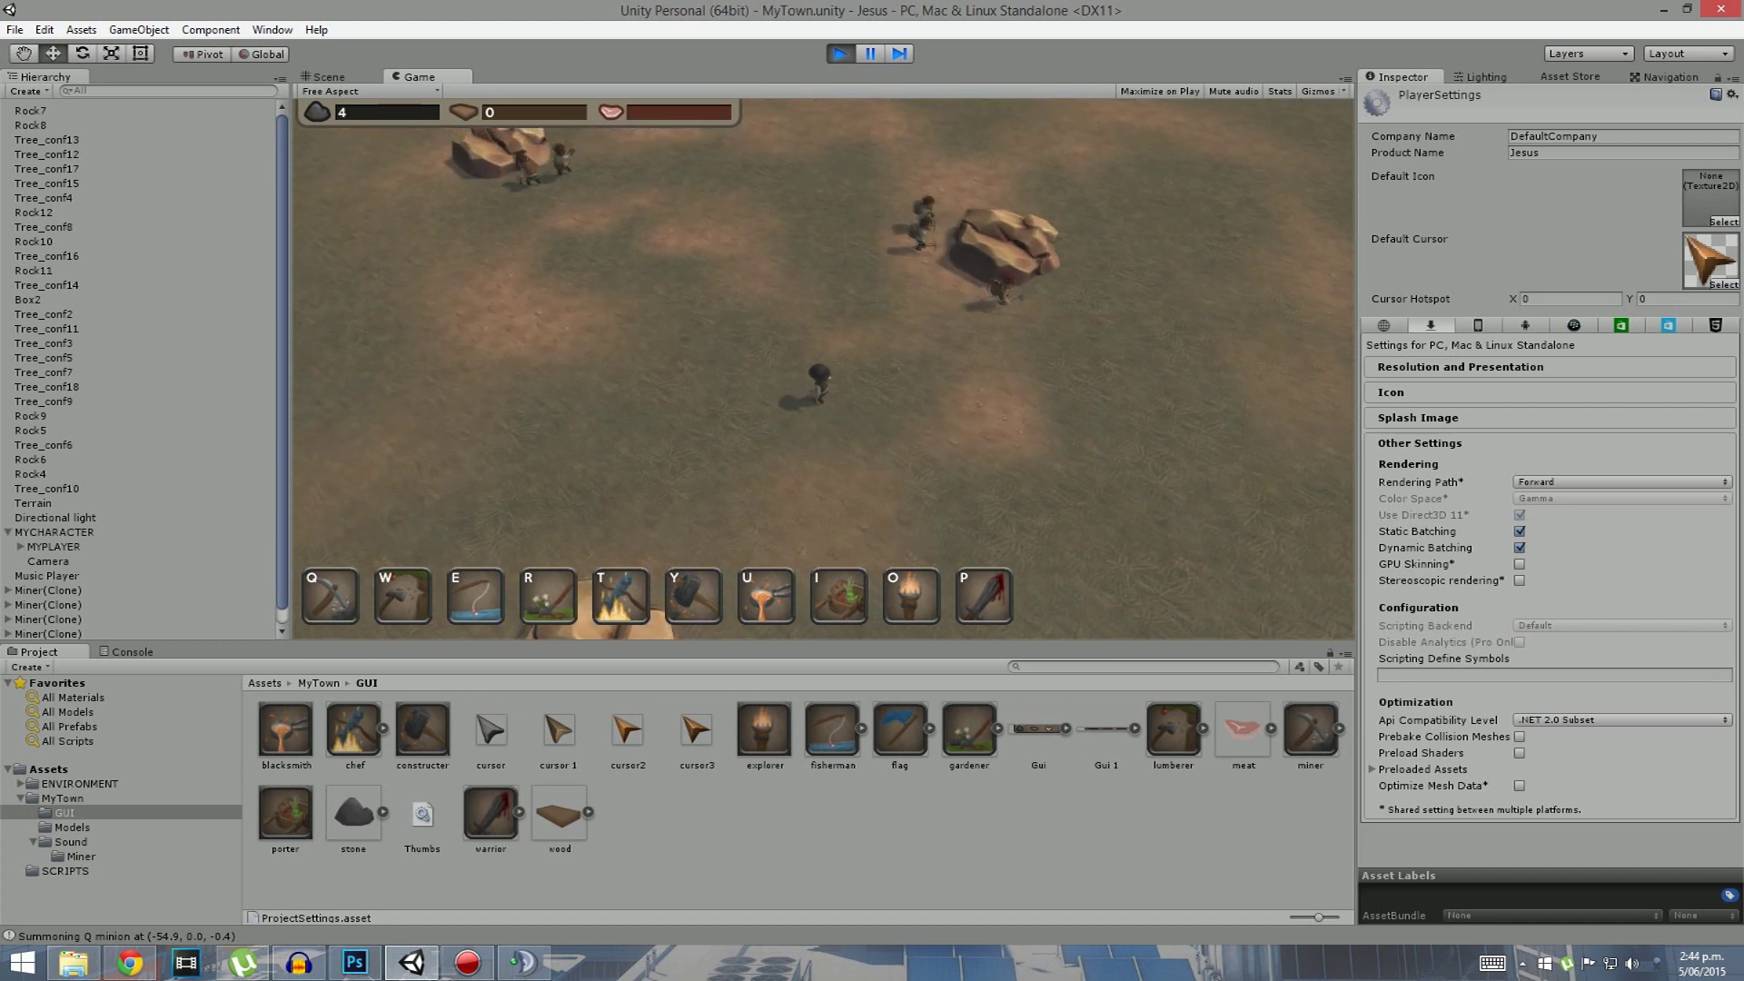
{"action": "key", "text": "ctrl+p"}
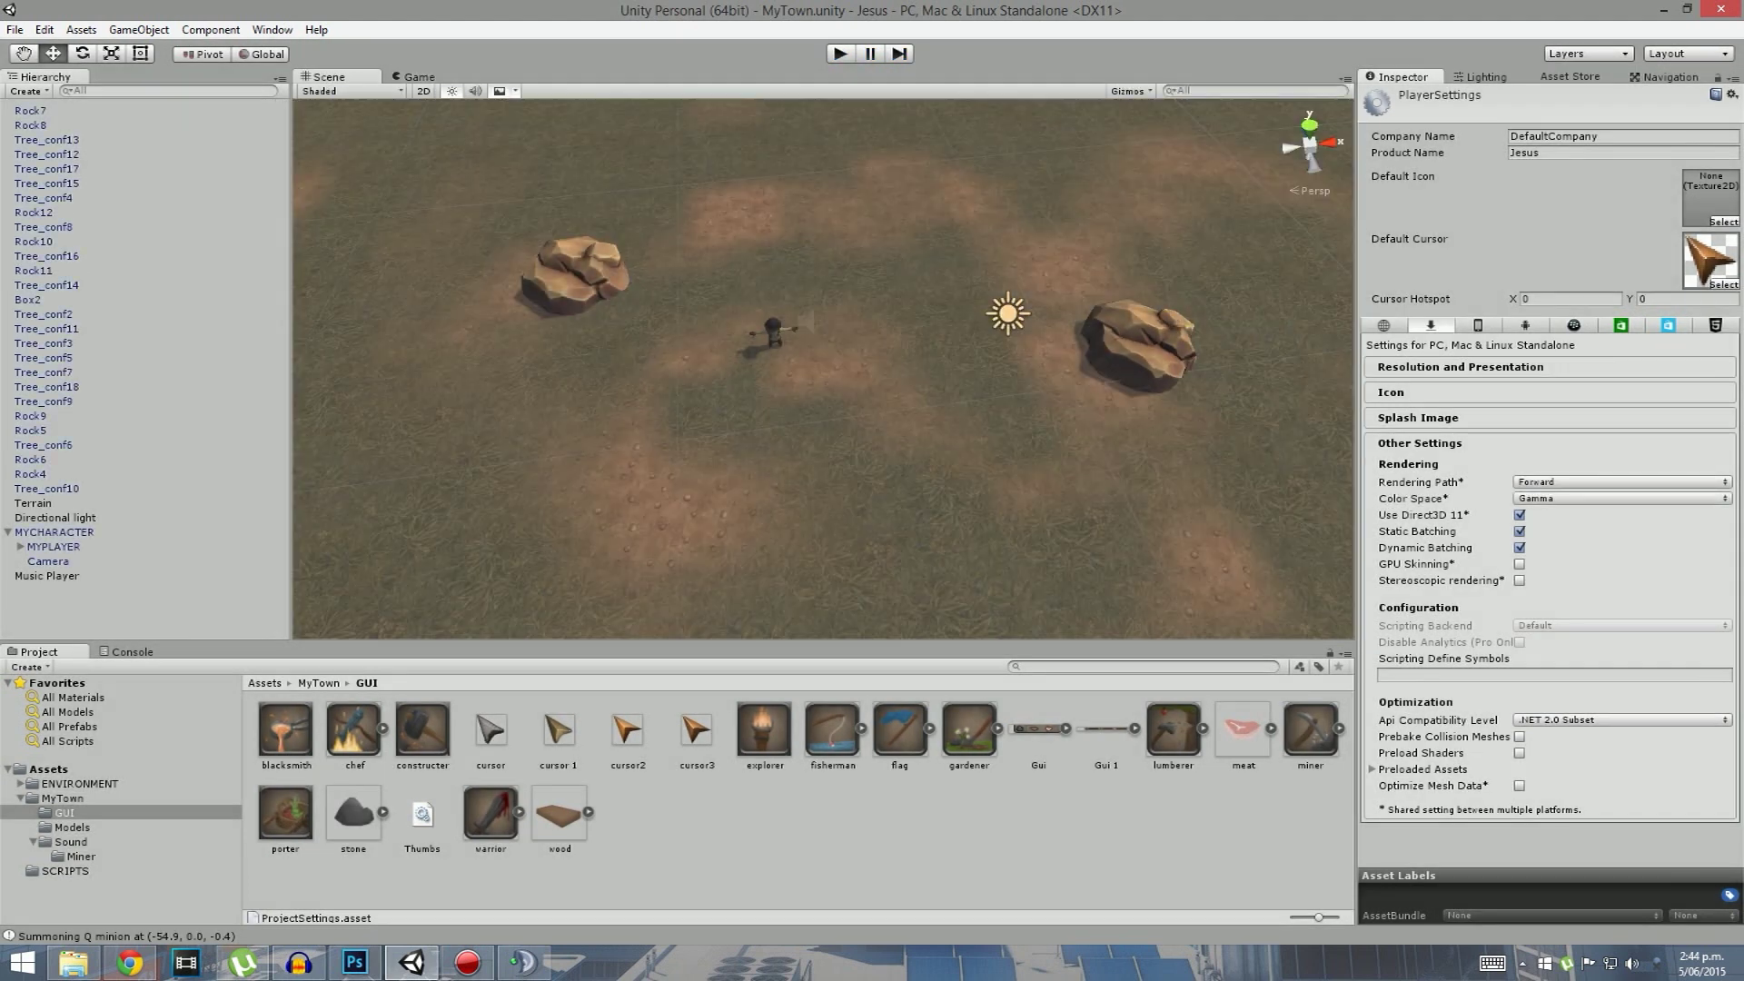
- Inspect the import settings and previews of the cursor 1, cursor3 and cursor2 textures in the GUI folder
{"action": "left_click", "coordinate": [559, 731]}
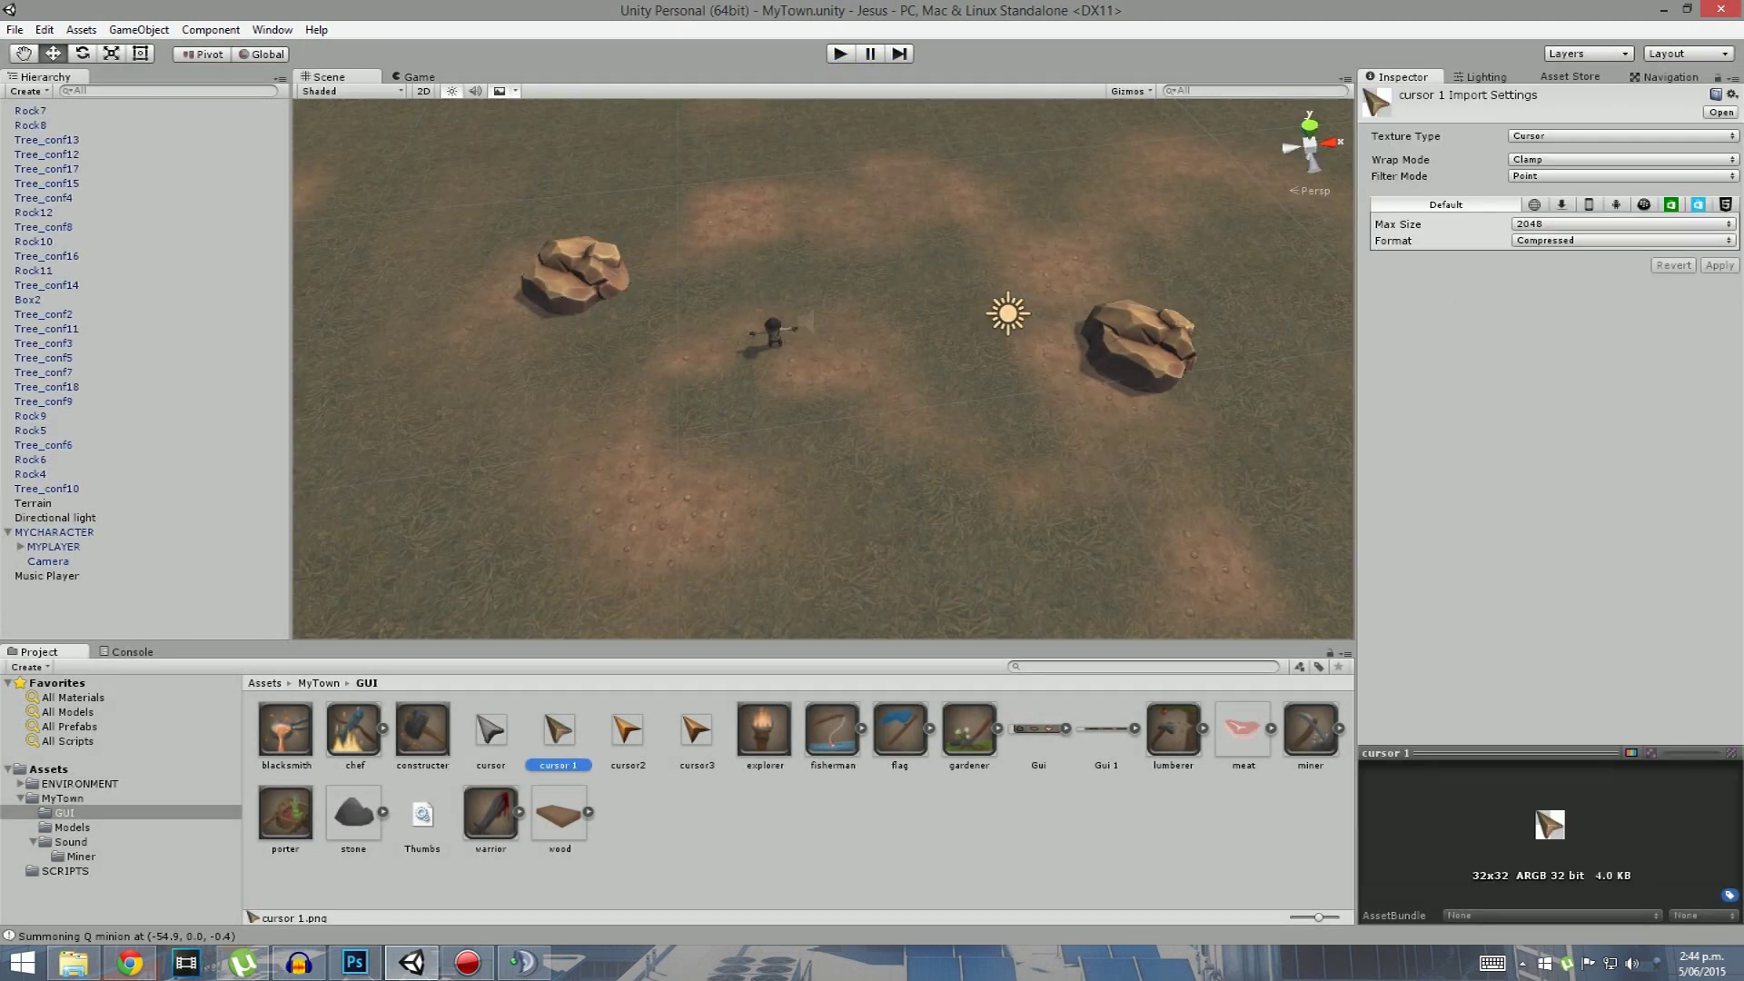
{"action": "left_click", "coordinate": [696, 732]}
{"action": "left_click", "coordinate": [628, 732]}
{"action": "left_click", "coordinate": [558, 731]}
- Switch to Photoshop and add a new empty layer above the white background of the small untitled document
{"action": "mouse_move", "coordinate": [355, 963]}
{"action": "left_click", "coordinate": [354, 962]}
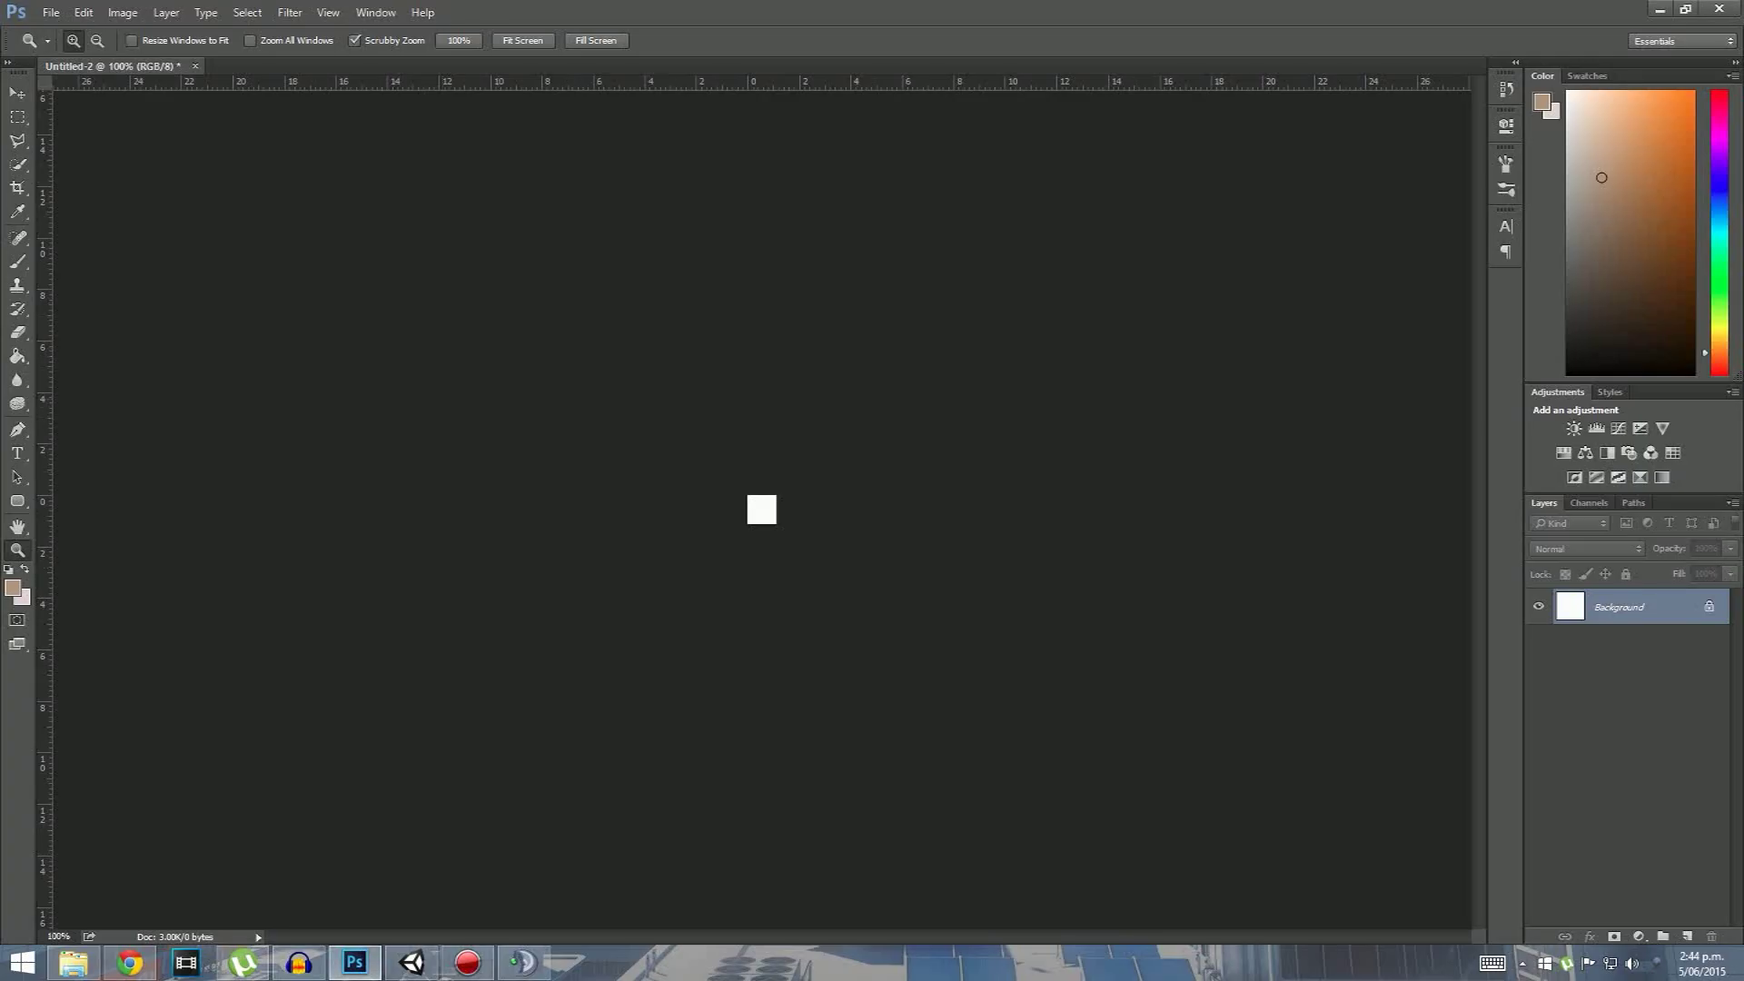
{"action": "left_click_drag", "start_coordinate": [791, 515], "coordinate": [1022, 515]}
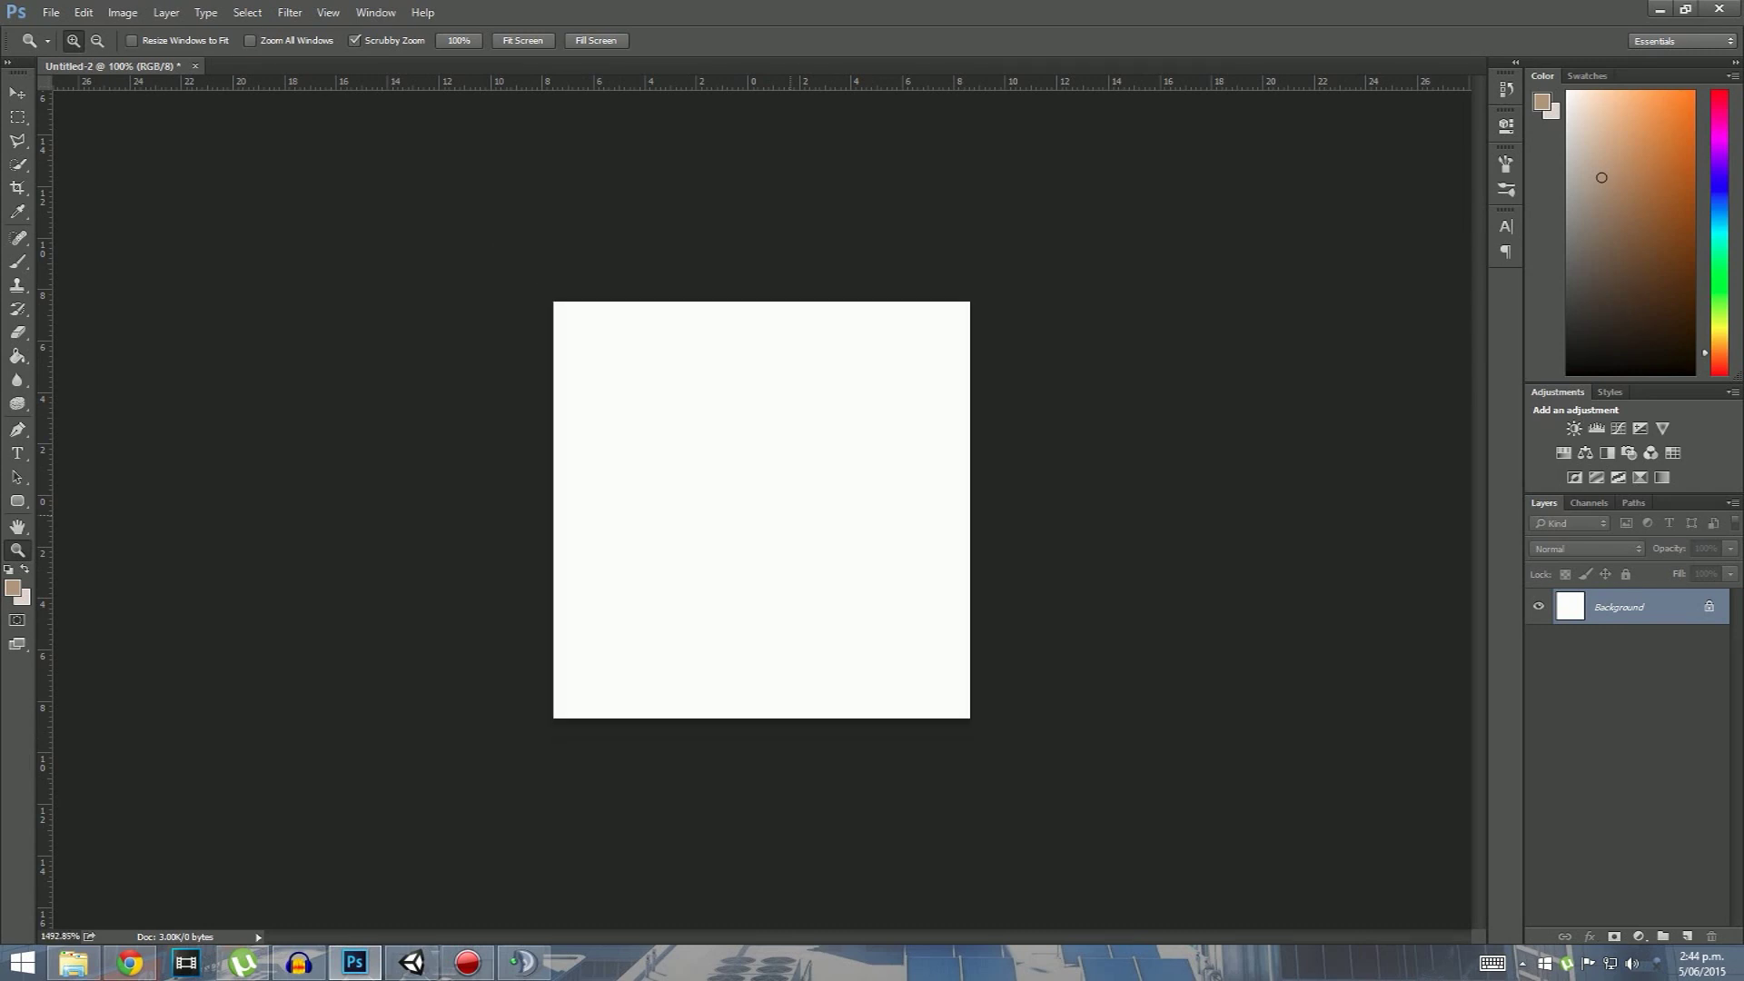
{"action": "left_click", "coordinate": [1687, 936]}
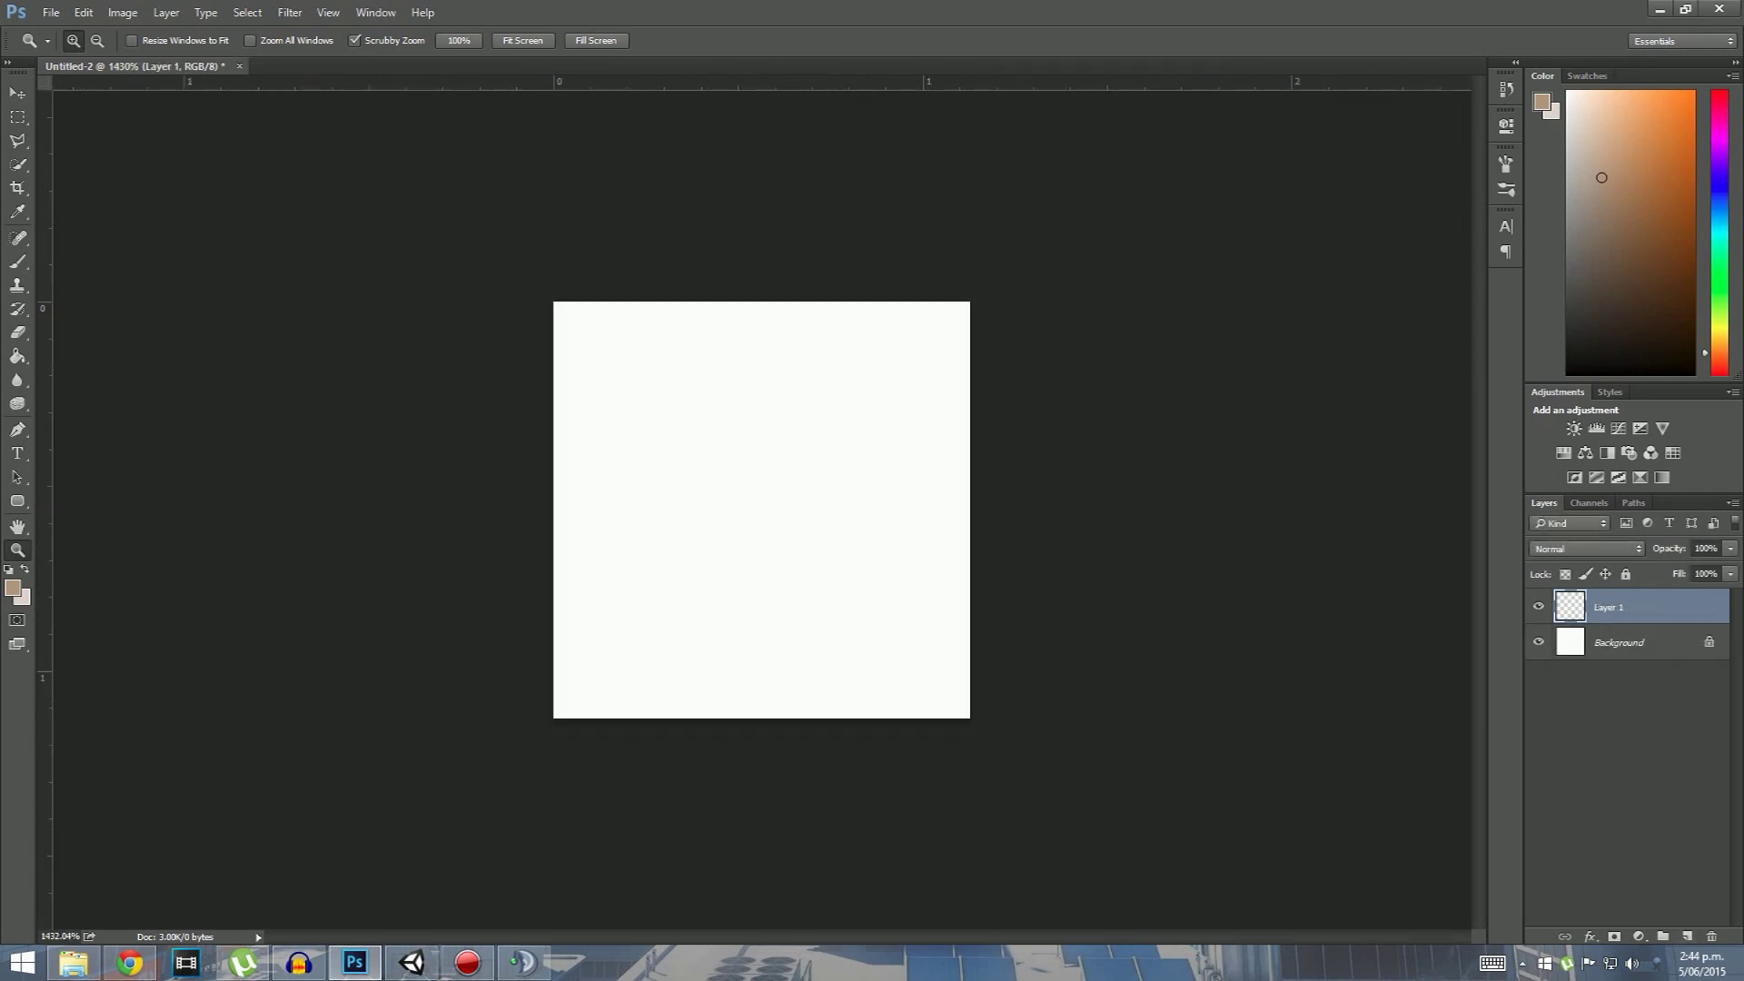
- Outline a four-cornered arrow selection with the Polygonal Lasso, running from the canvas's upper-left corner to its lower-right corner
{"action": "left_click", "coordinate": [17, 141]}
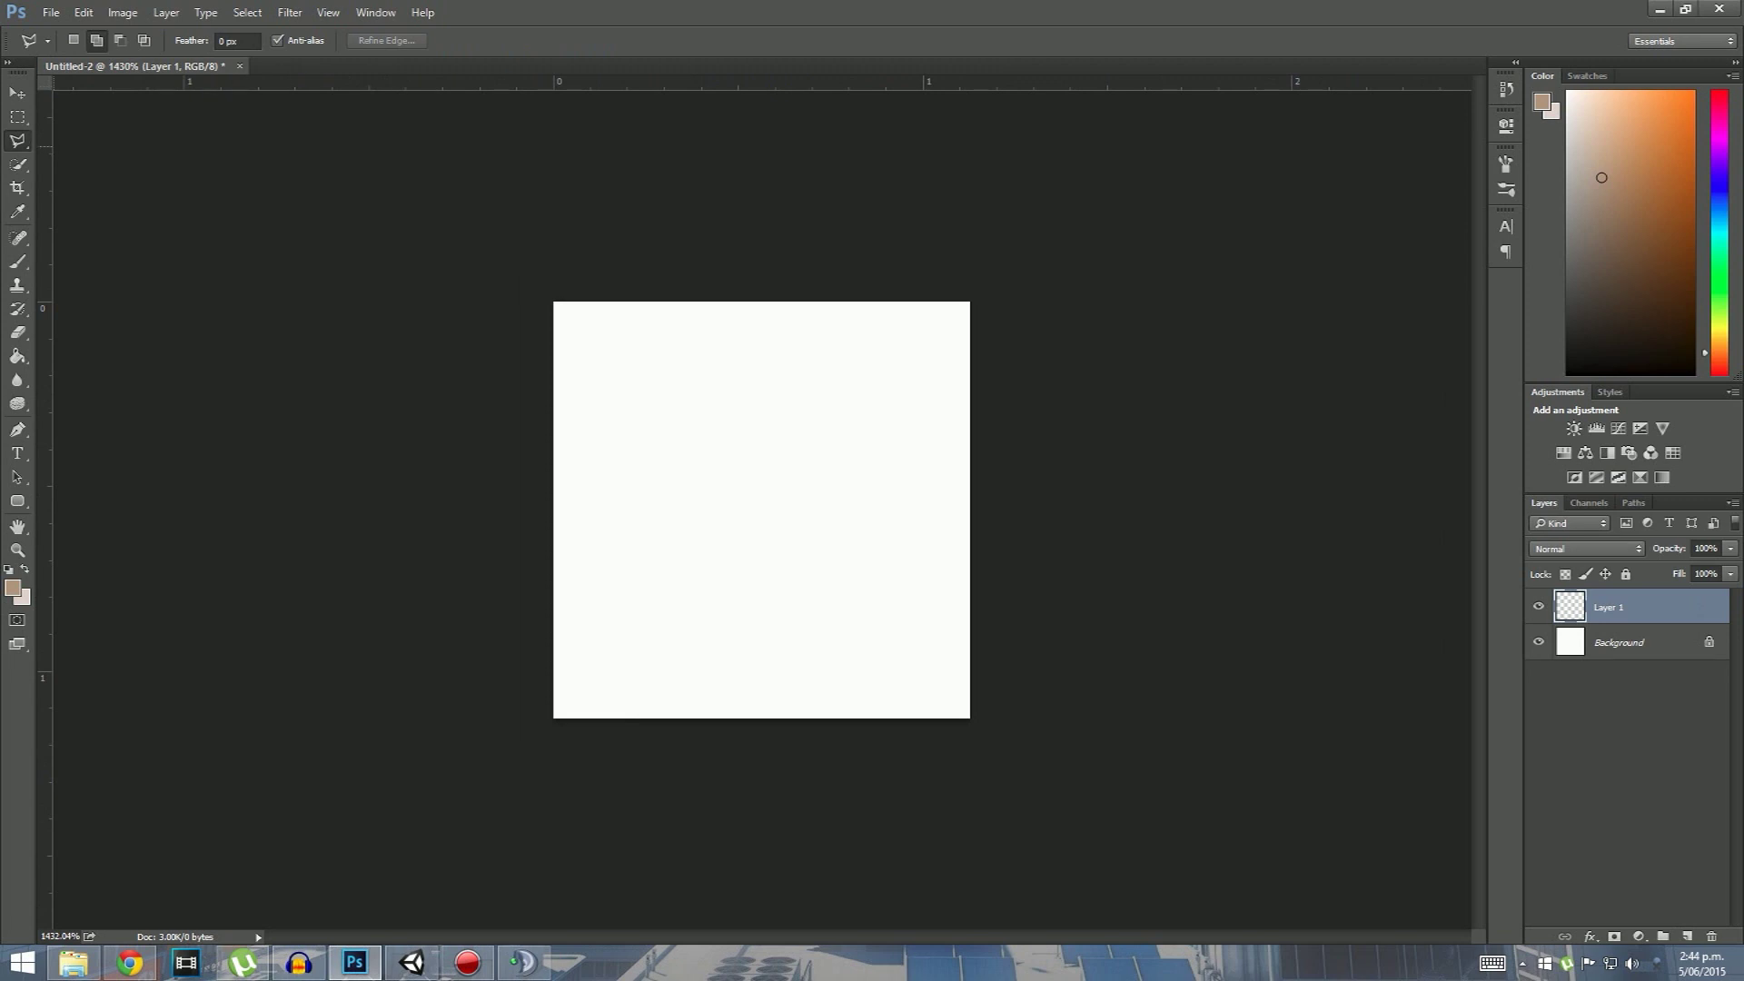
{"action": "left_click", "coordinate": [18, 141]}
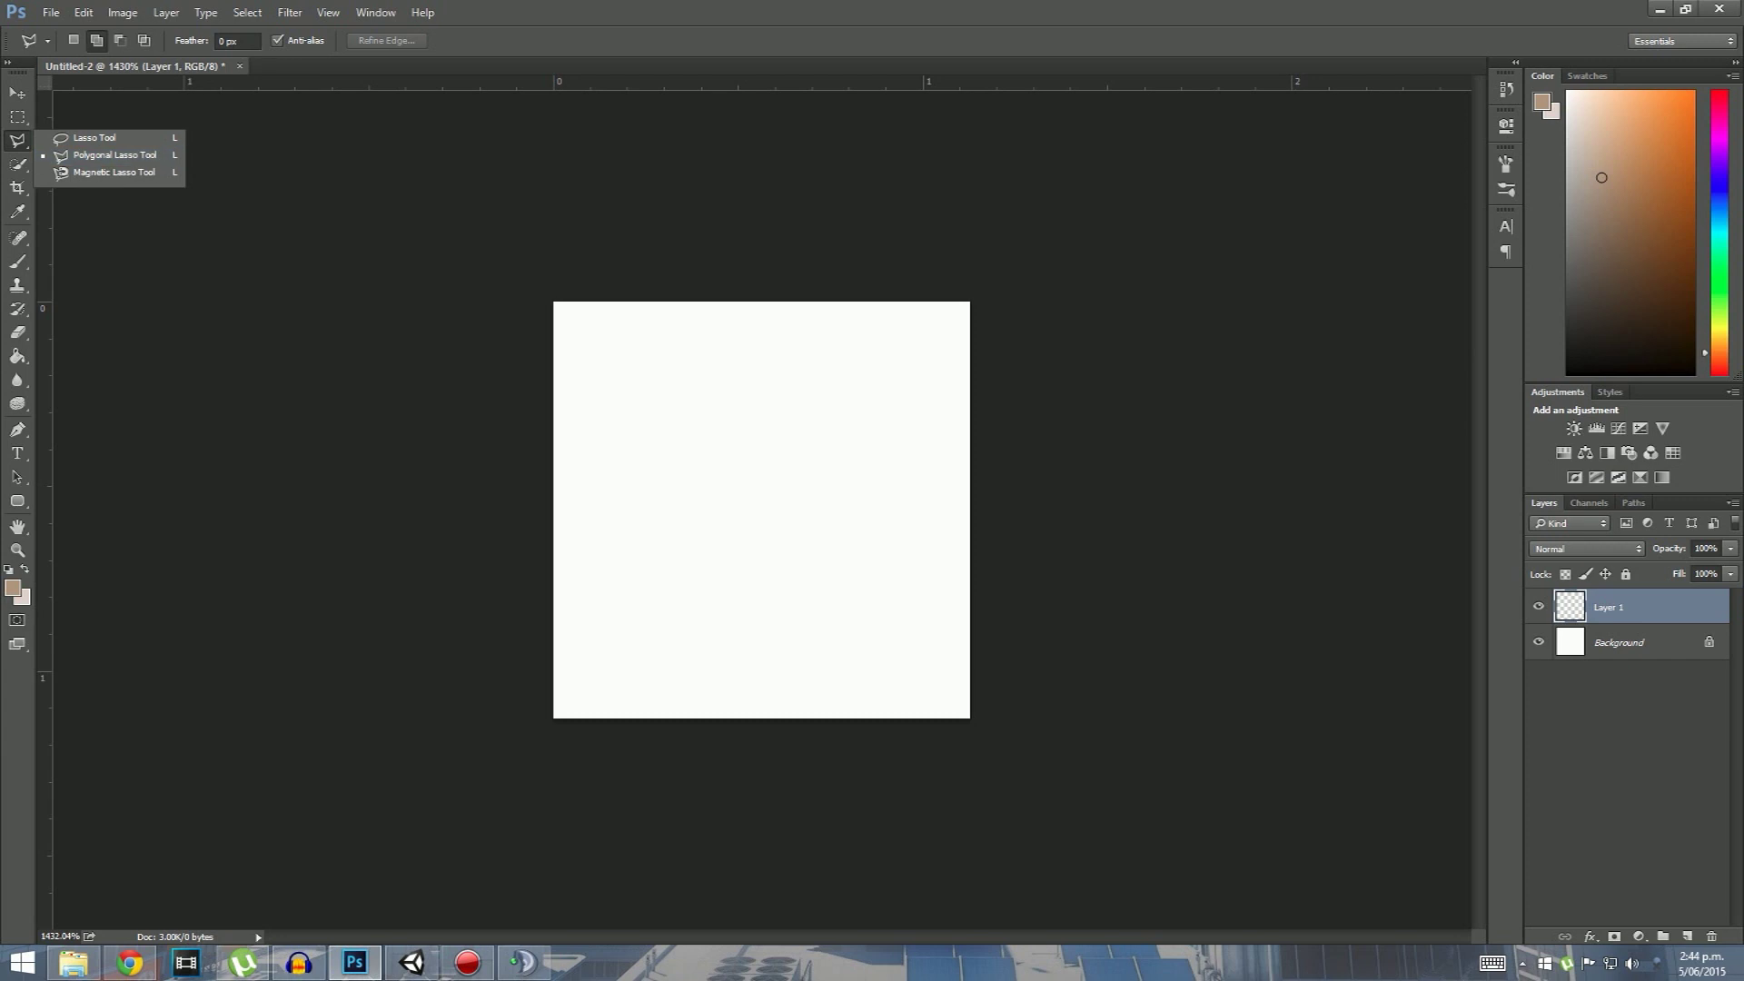
{"action": "left_click", "coordinate": [554, 303]}
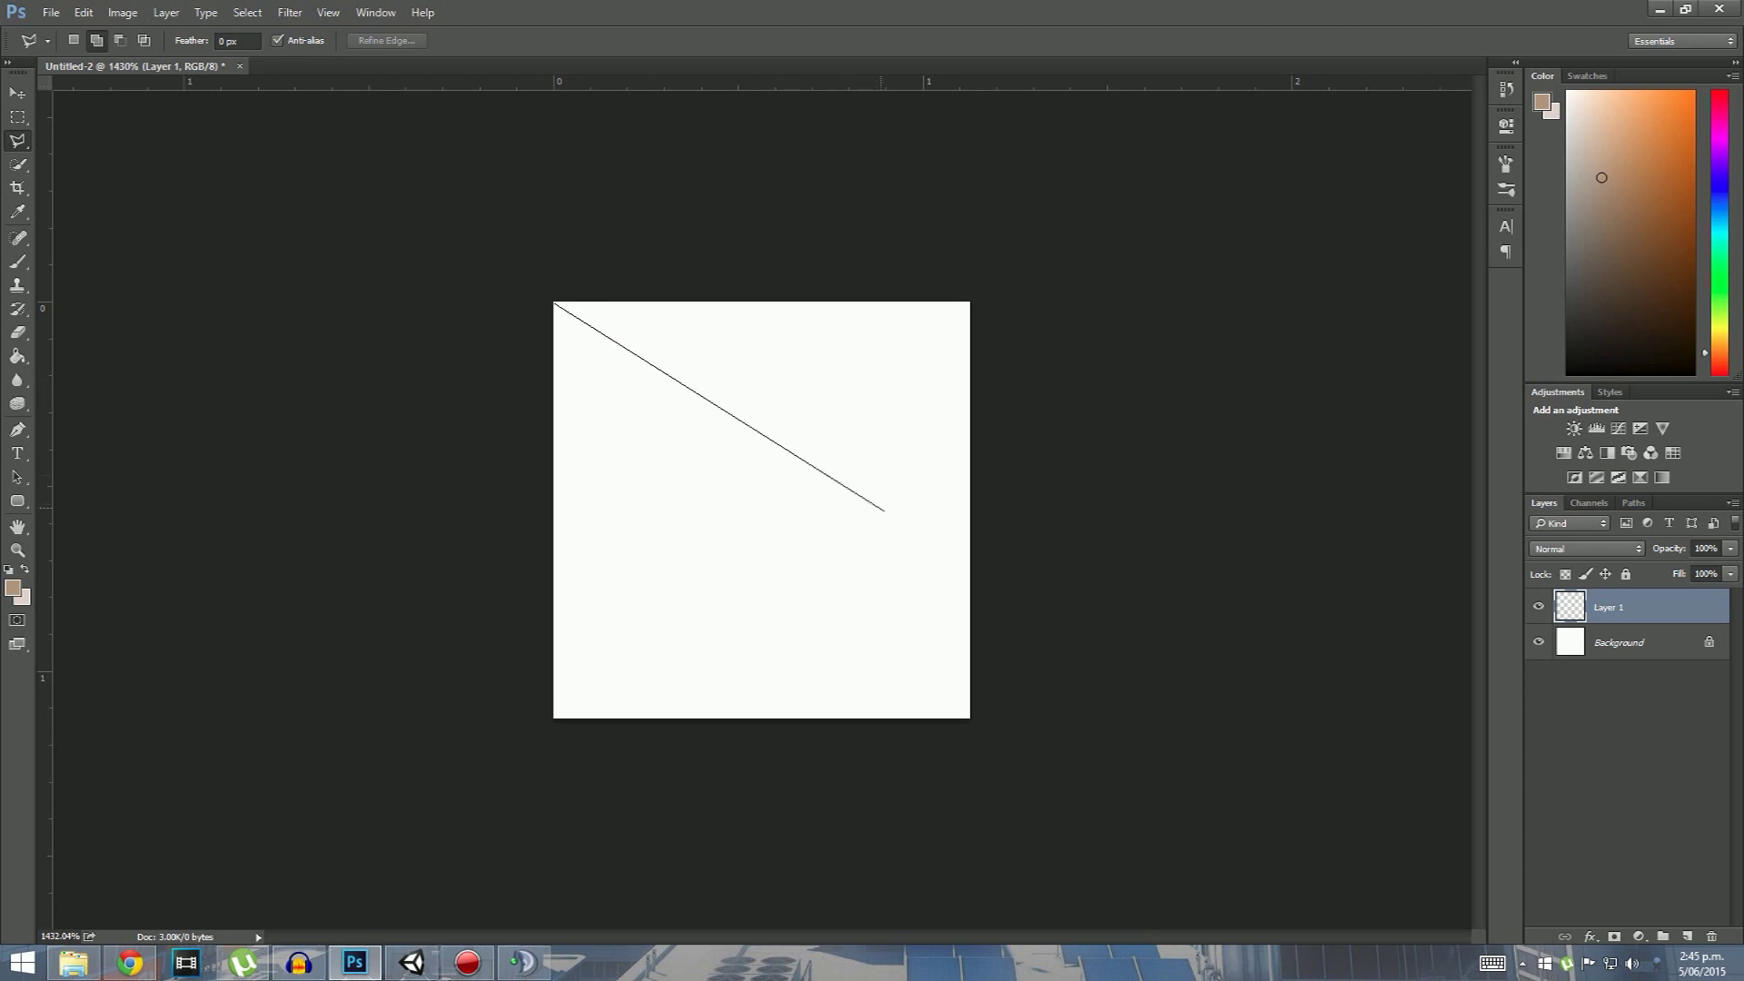
{"action": "left_click", "coordinate": [891, 517]}
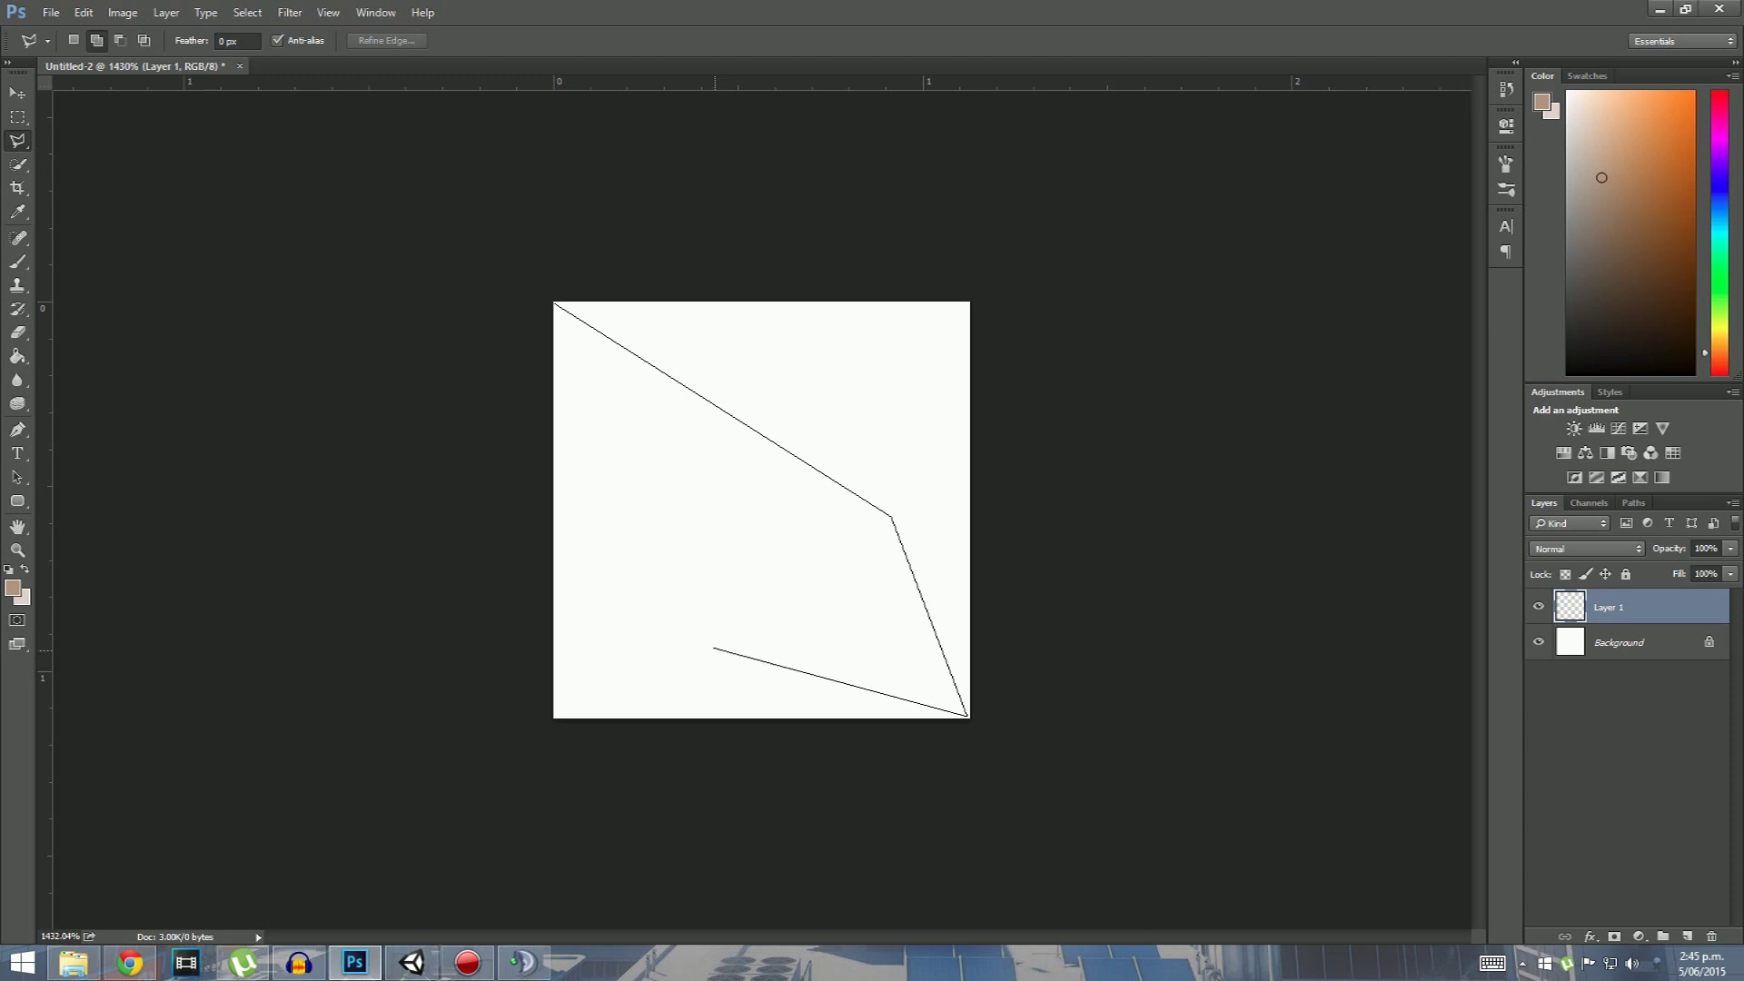
{"action": "left_click", "coordinate": [752, 675]}
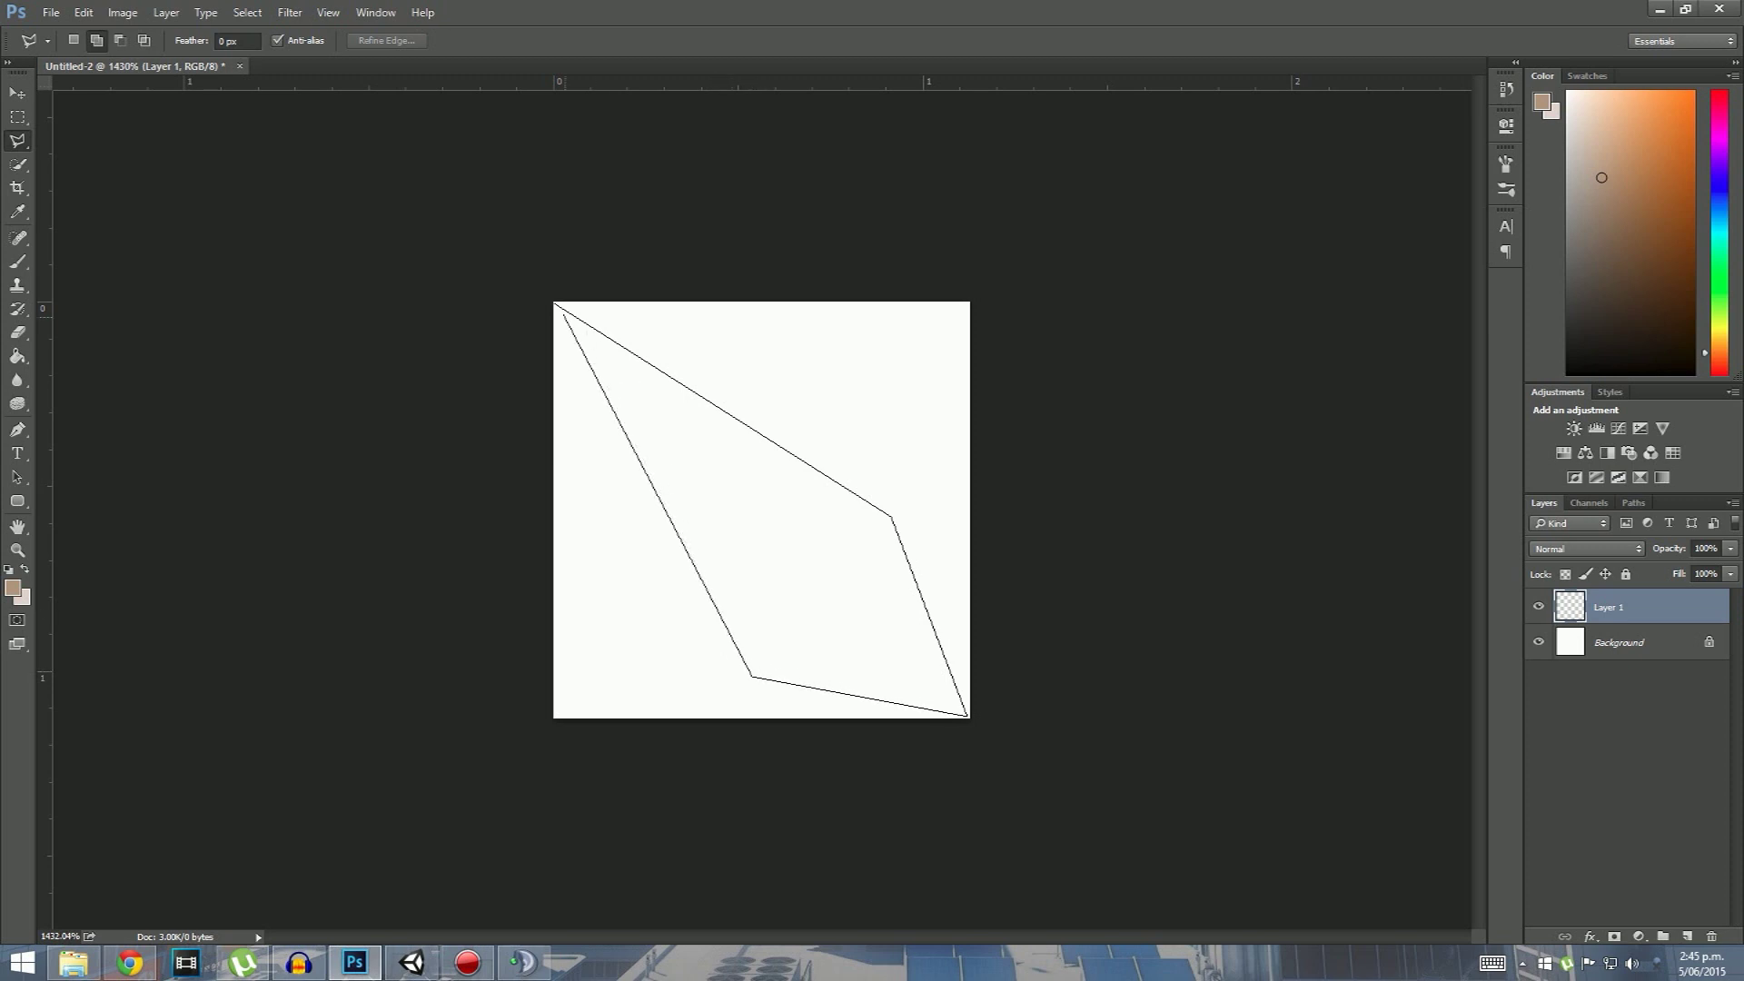
{"action": "left_click", "coordinate": [555, 303]}
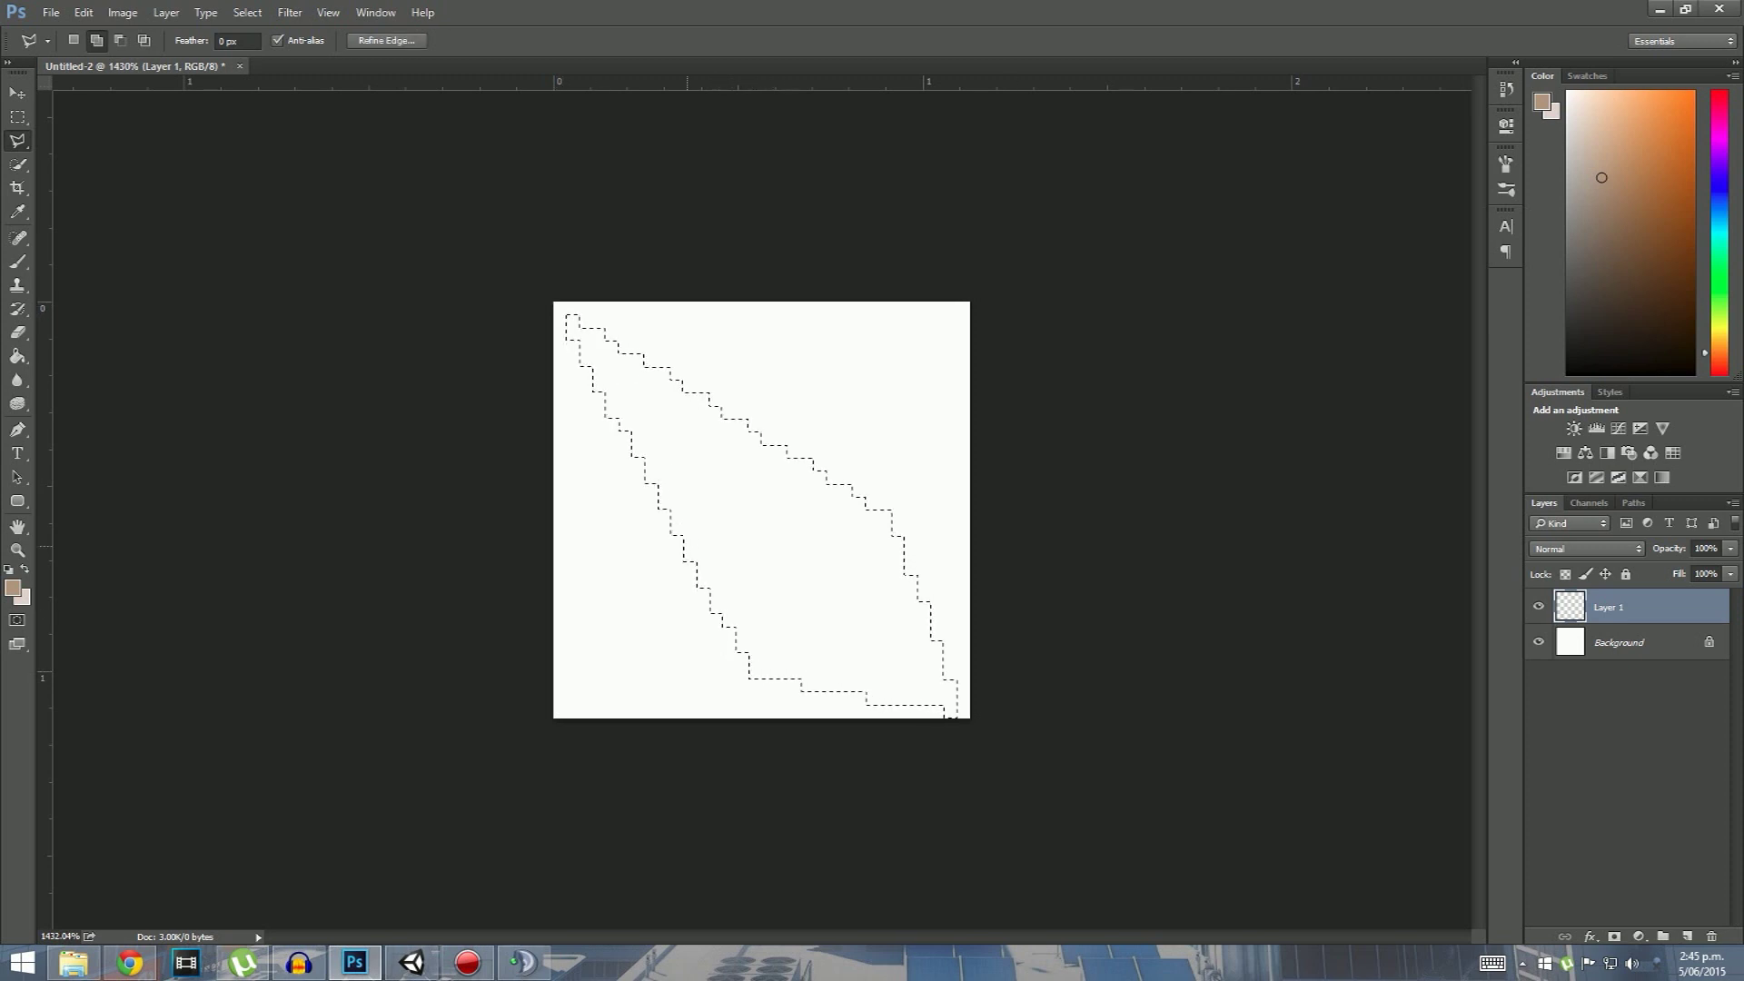
- Fill the arrow selection on Layer 1 with the light brown foreground colour using the Paint Bucket and deselect it
{"action": "left_click", "coordinate": [17, 356]}
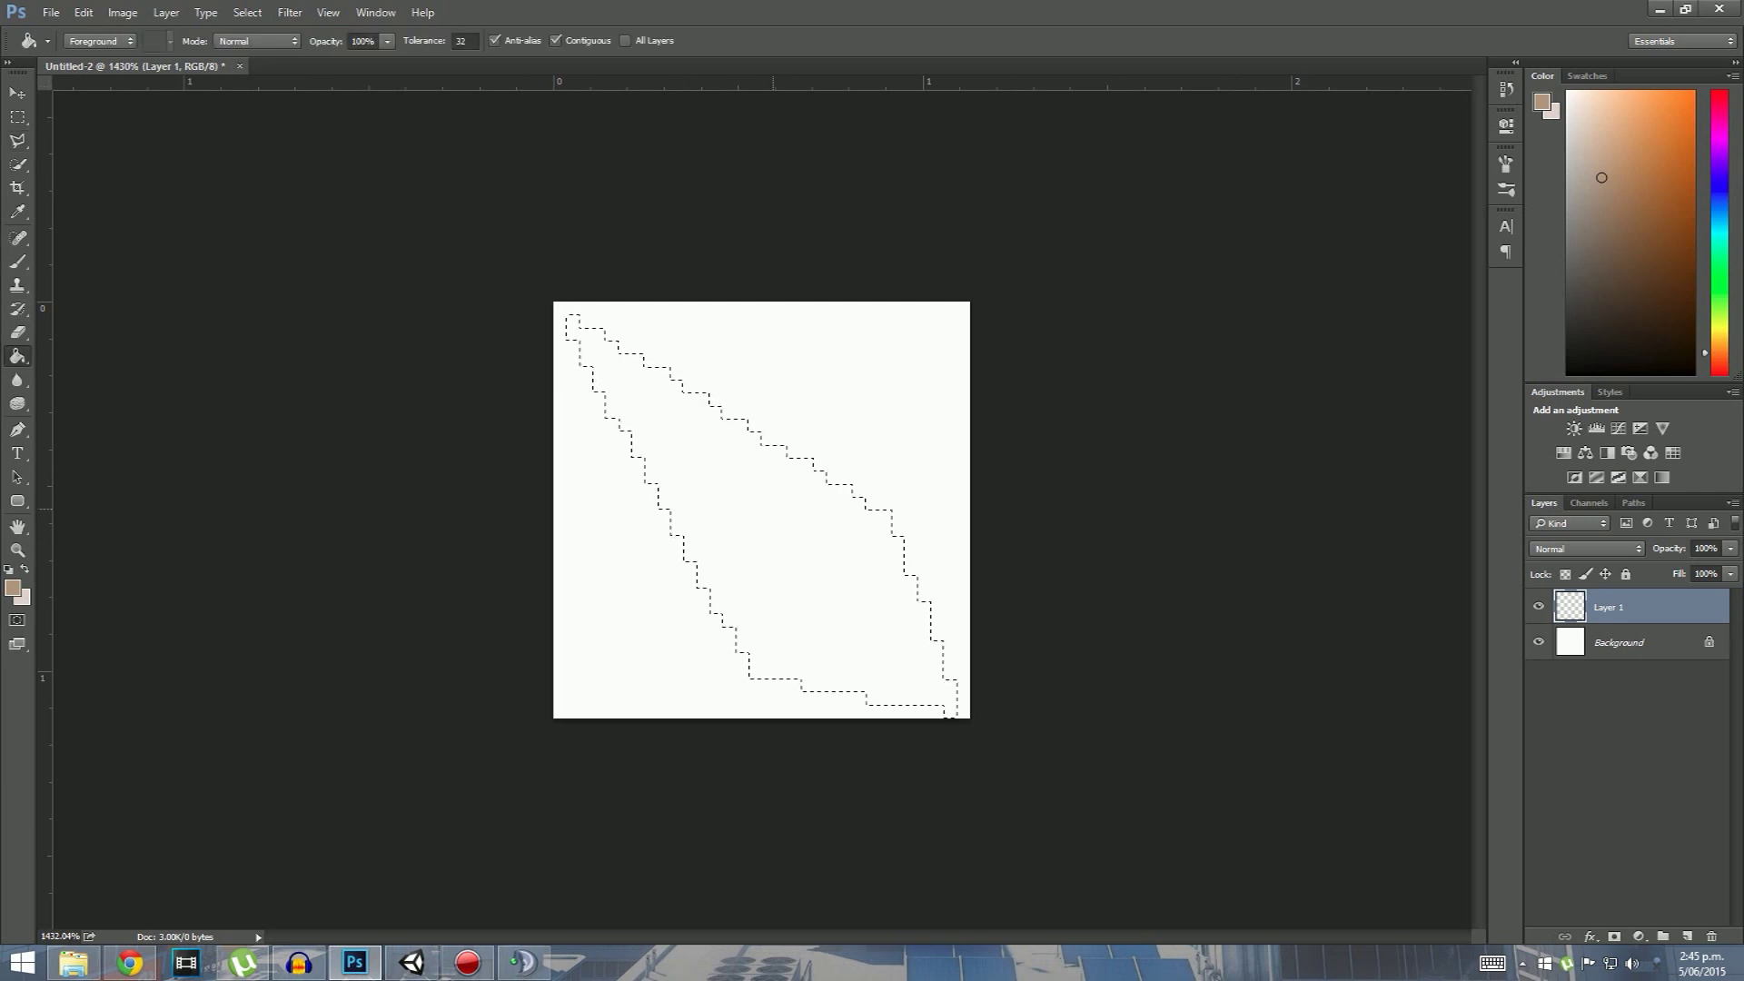
{"action": "left_click", "coordinate": [761, 545]}
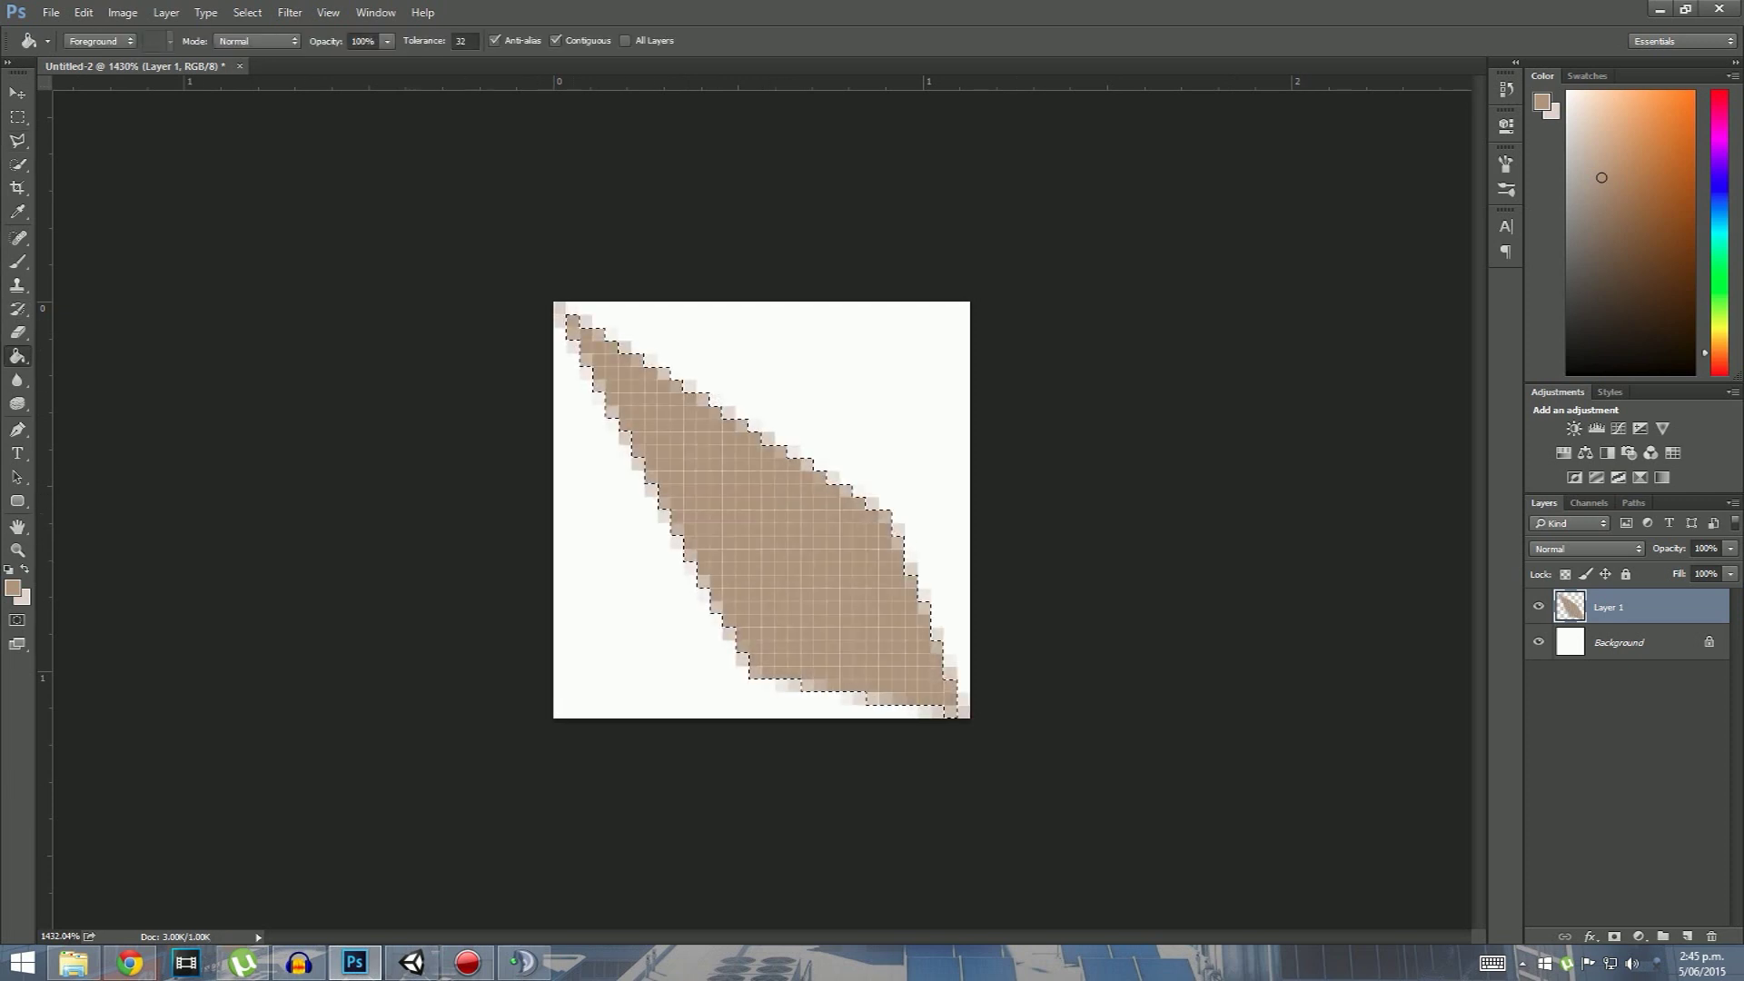
{"action": "key", "text": "l"}
{"action": "right_click", "coordinate": [689, 439]}
{"action": "left_click", "coordinate": [724, 447]}
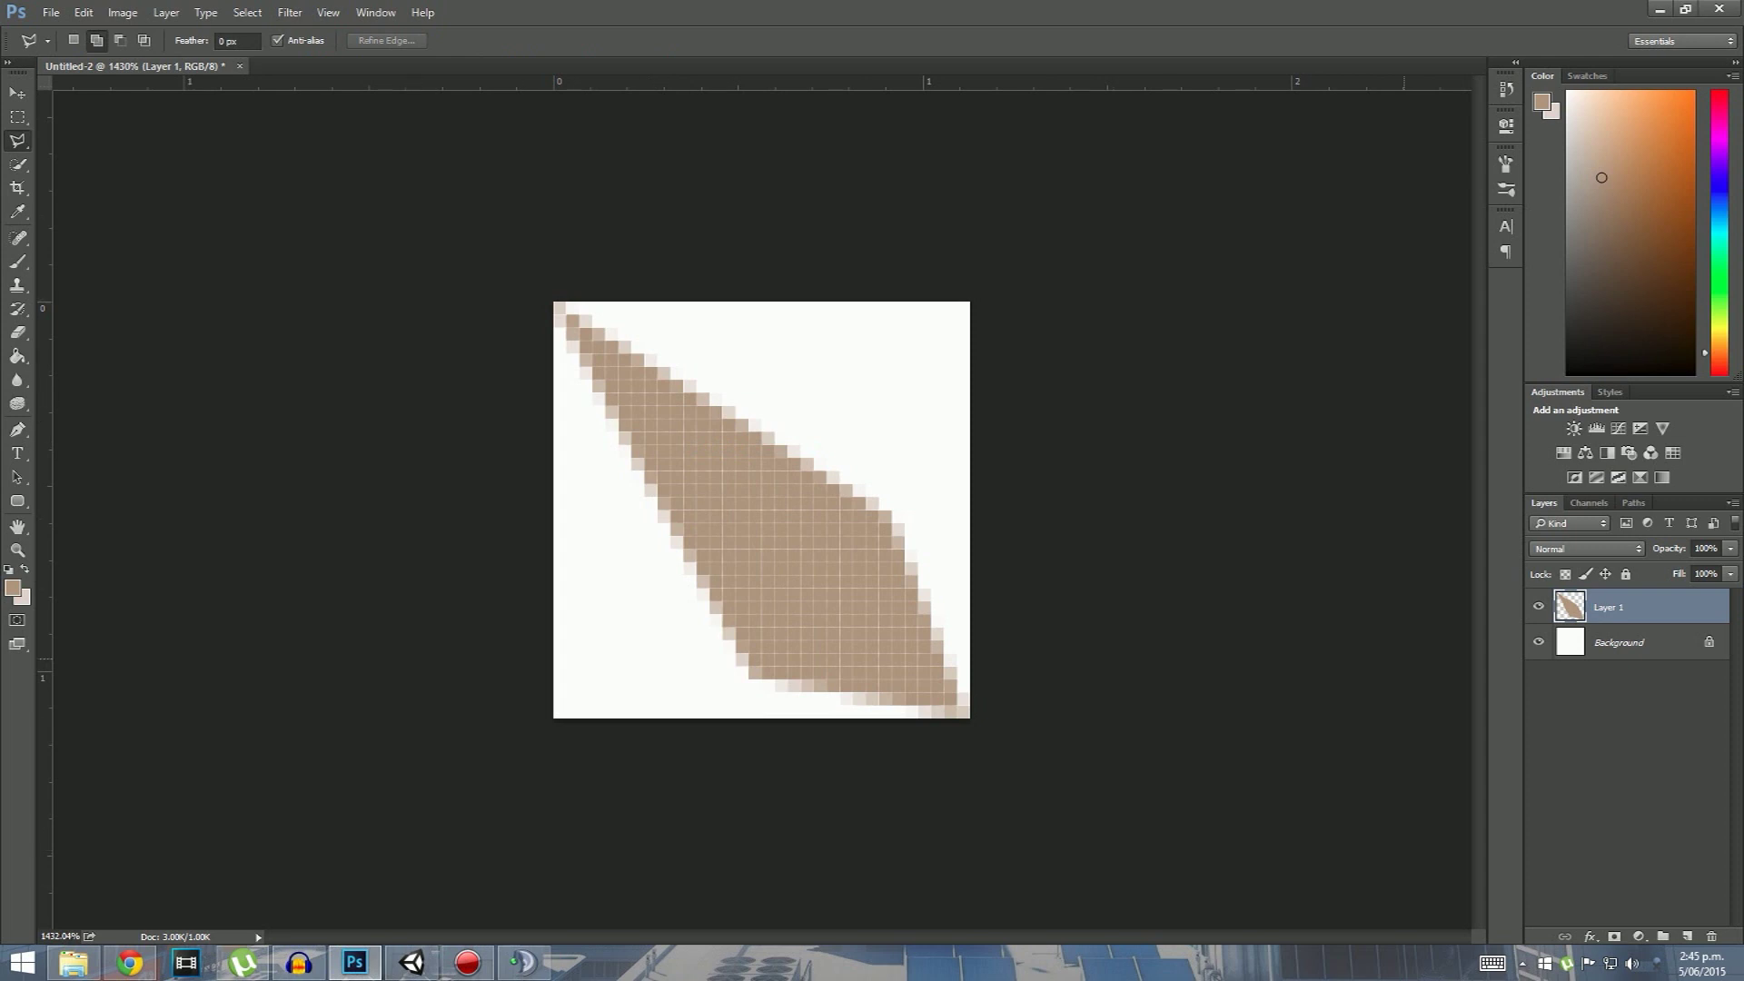
- Apply a Bevel & Emboss style to Layer 1 with the Chisel Hard technique, size 29 px and Contour enabled
{"action": "right_click", "coordinate": [1617, 607]}
{"action": "left_click", "coordinate": [1662, 22]}
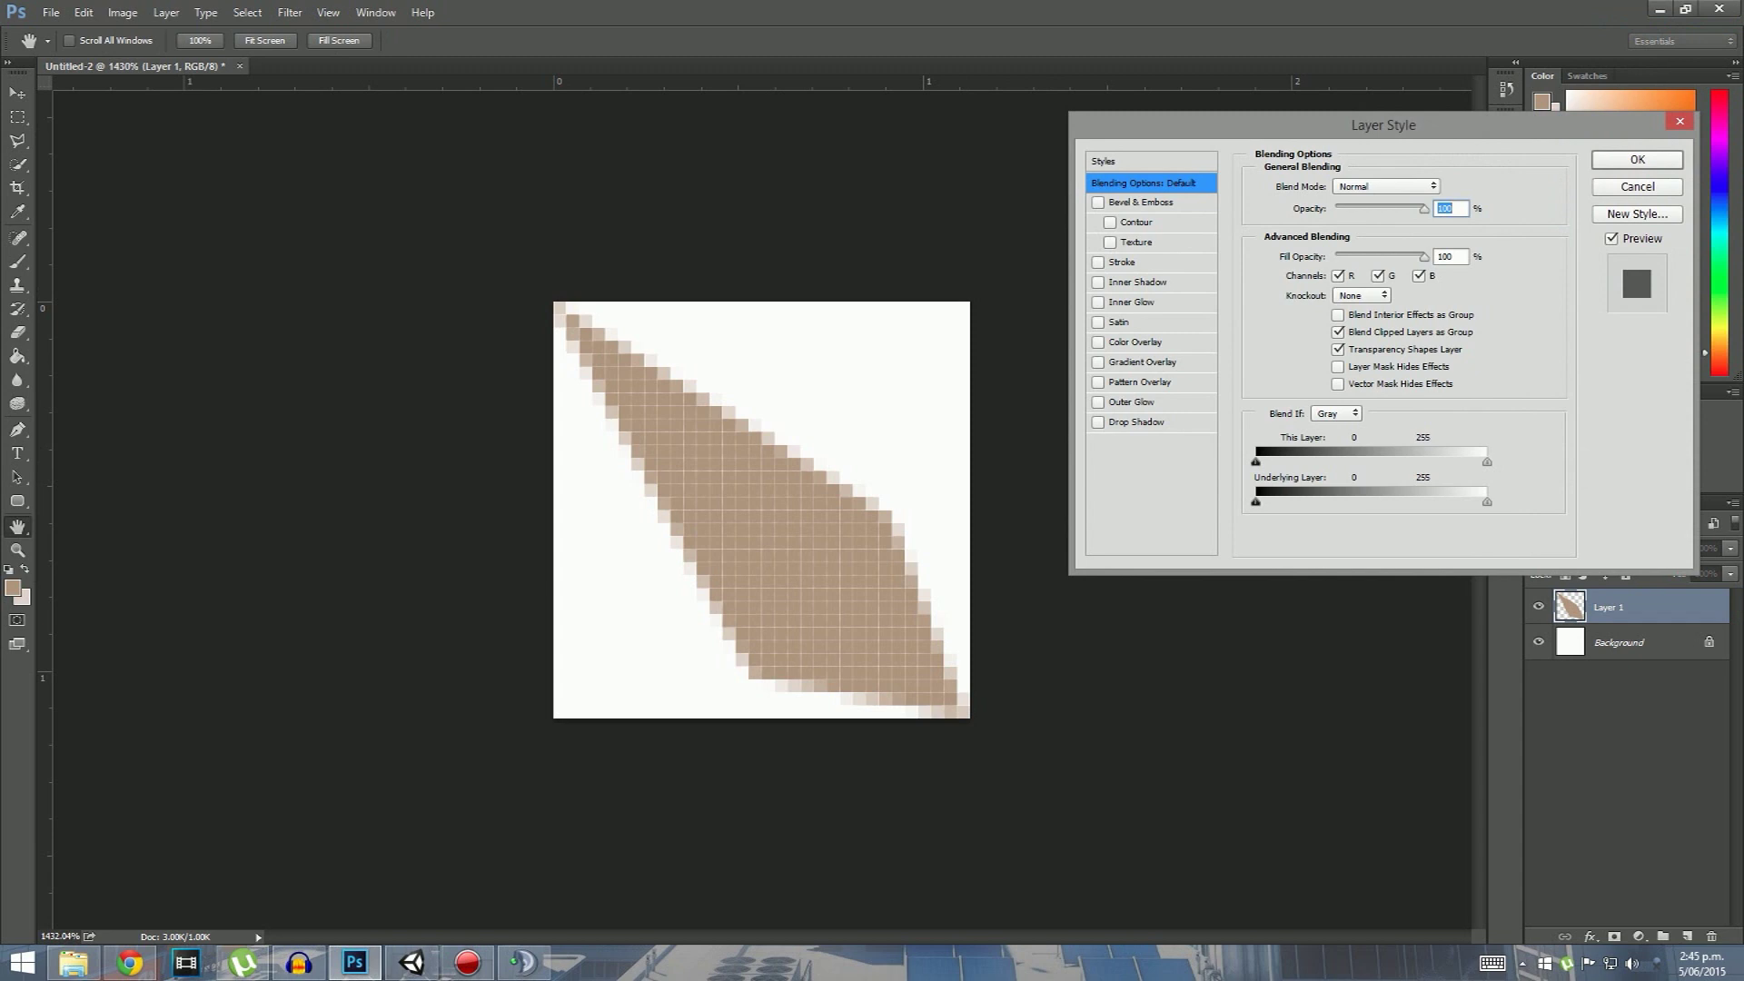
{"action": "left_click", "coordinate": [1098, 202]}
{"action": "left_click", "coordinate": [1141, 202]}
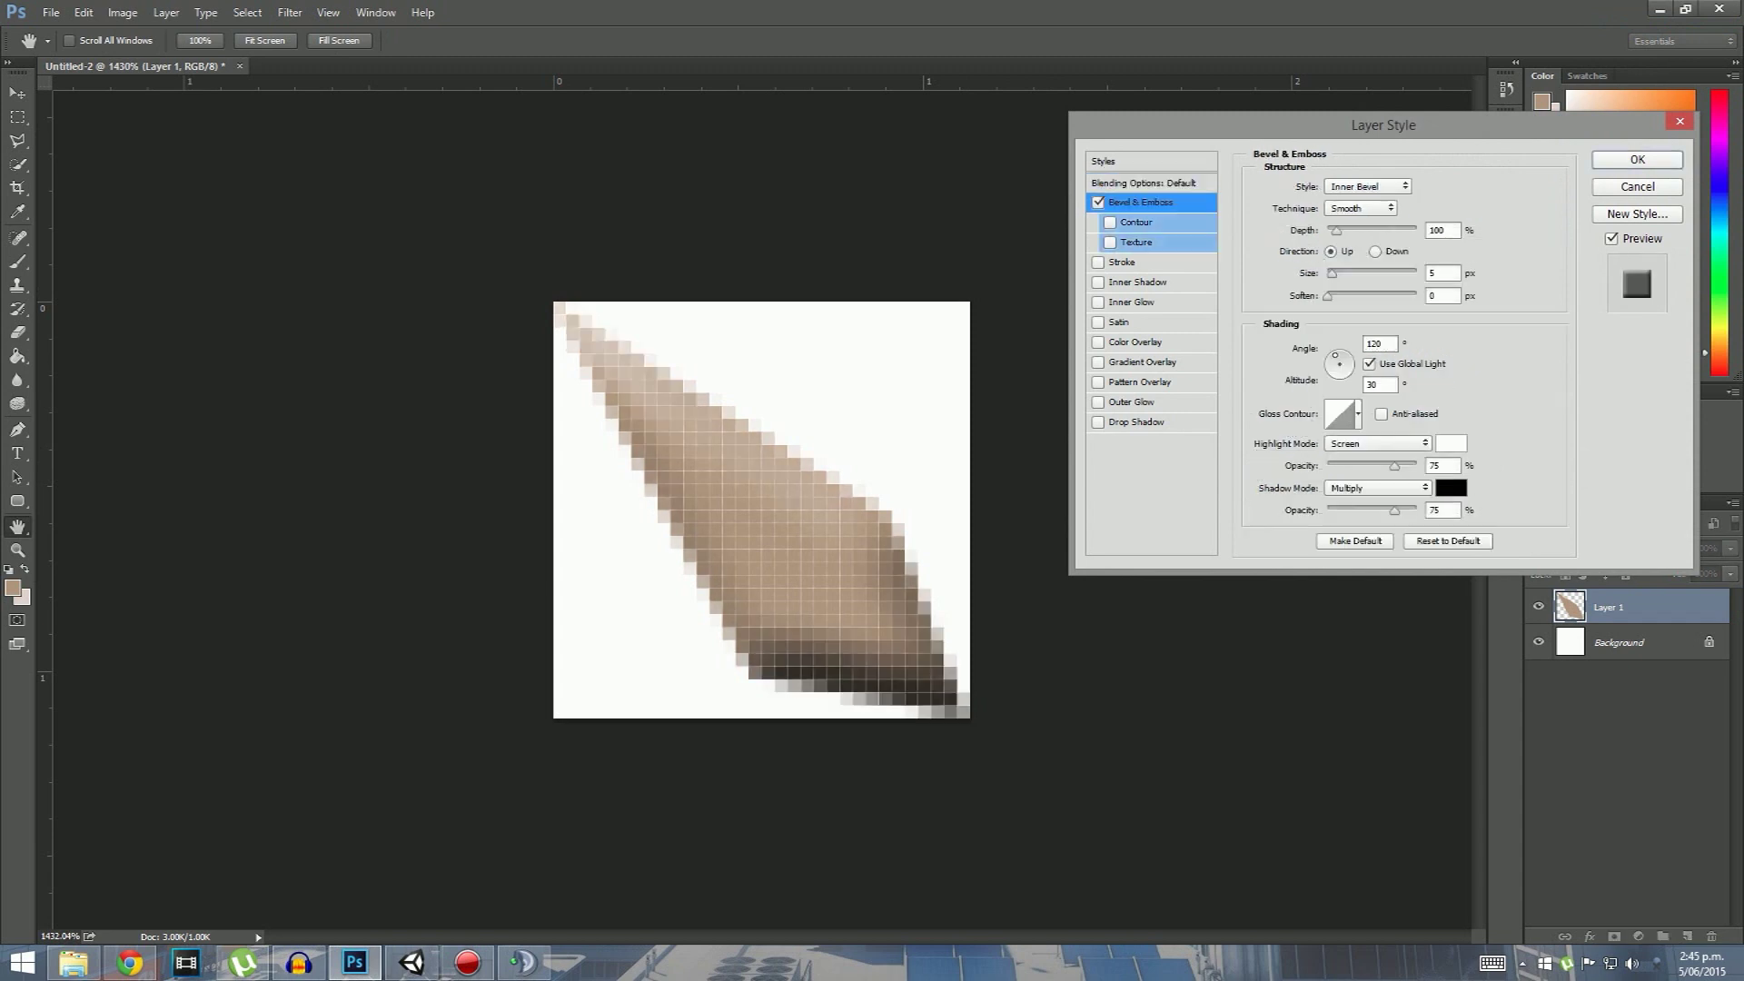
{"action": "left_click", "coordinate": [1360, 208]}
{"action": "left_click", "coordinate": [1354, 227]}
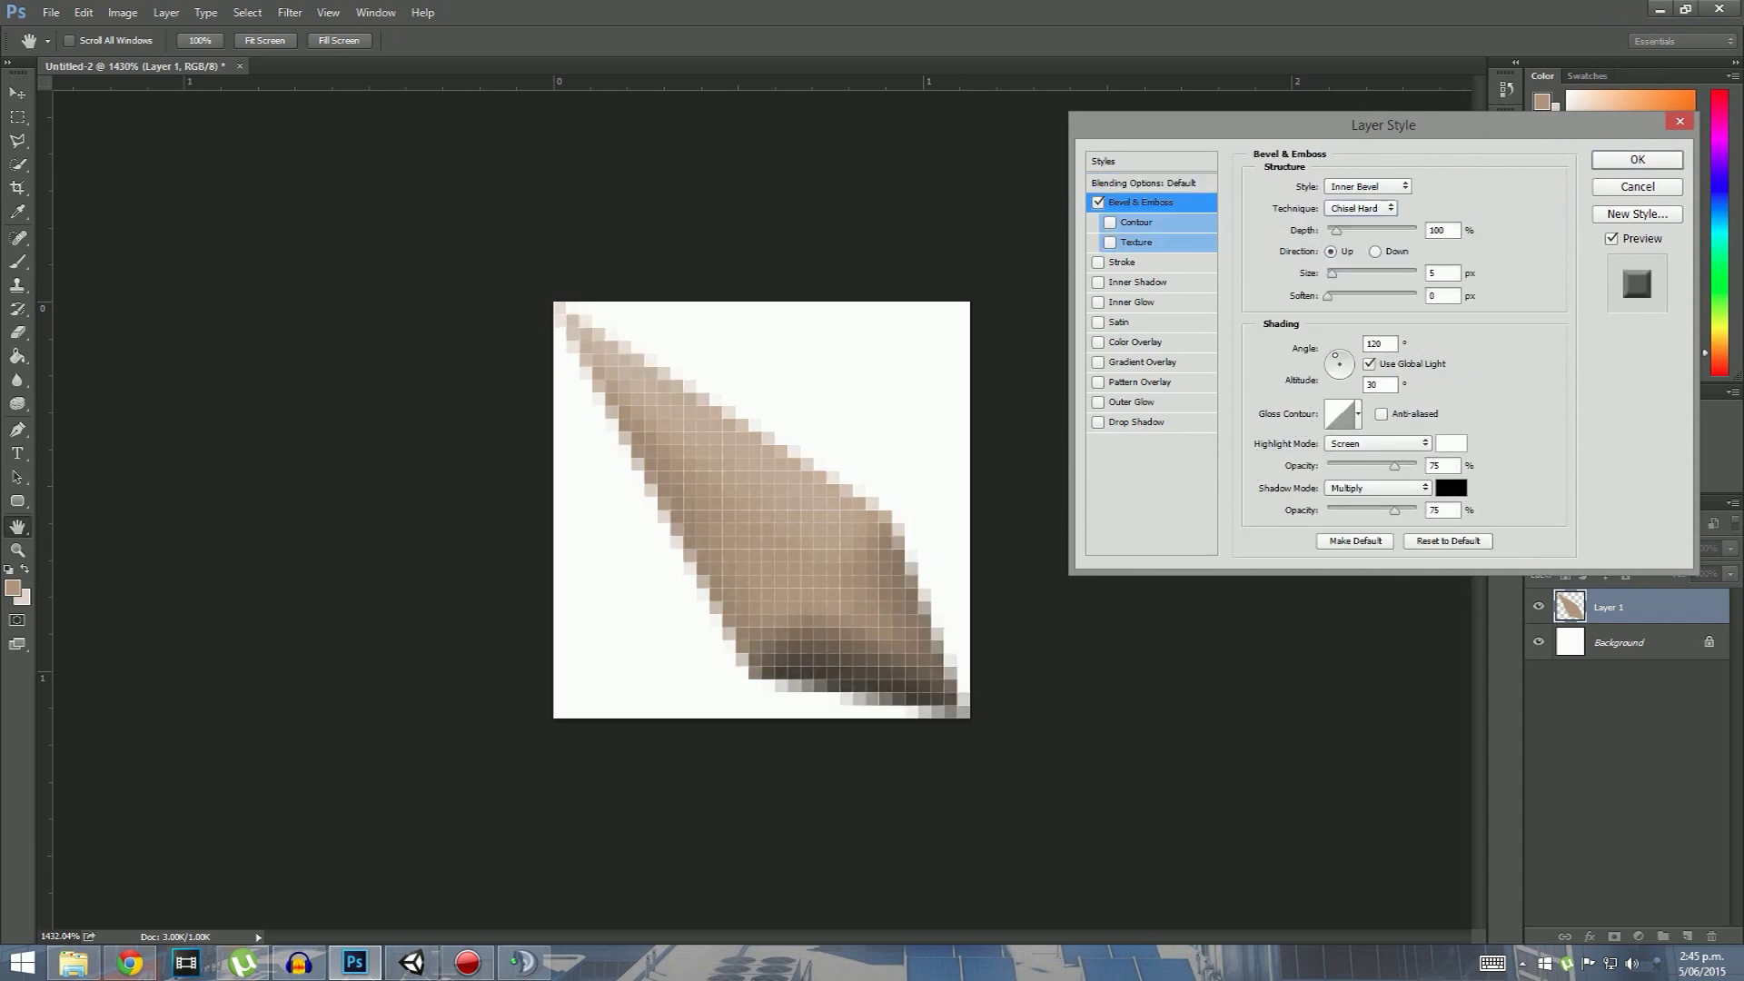
{"action": "left_click_drag", "start_coordinate": [1332, 272], "coordinate": [1344, 273]}
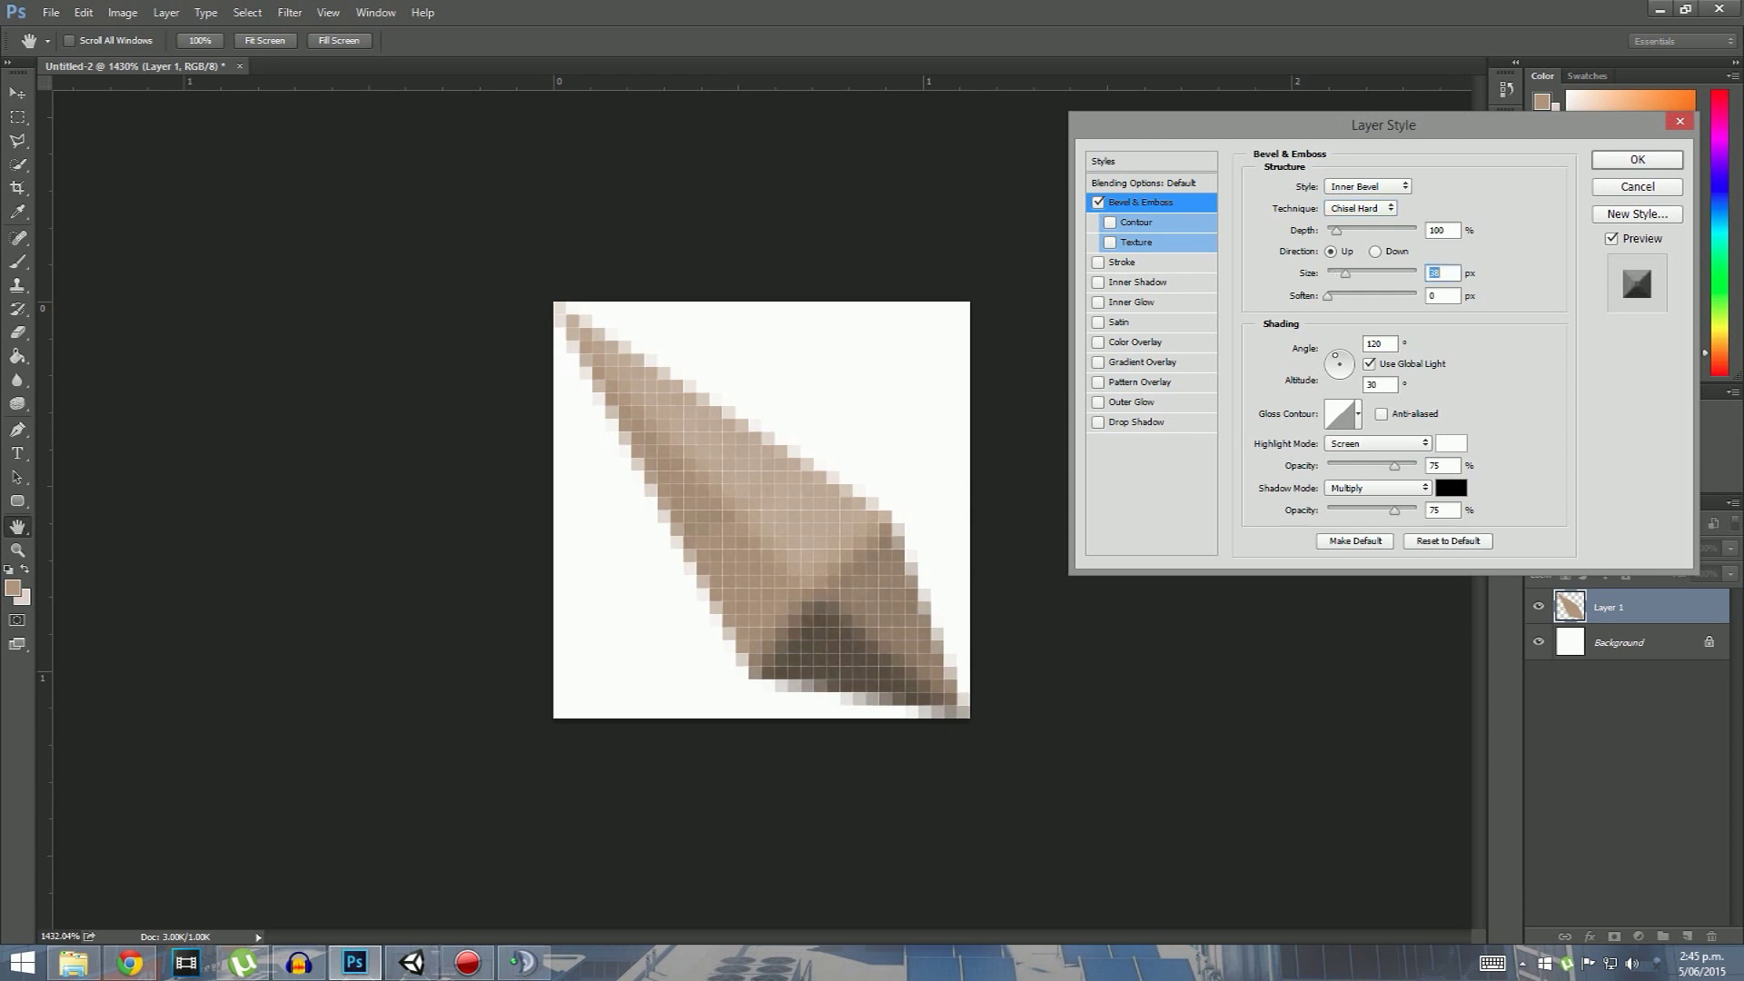
{"action": "left_click_drag", "start_coordinate": [1345, 272], "coordinate": [1342, 273]}
{"action": "left_click", "coordinate": [1109, 222]}
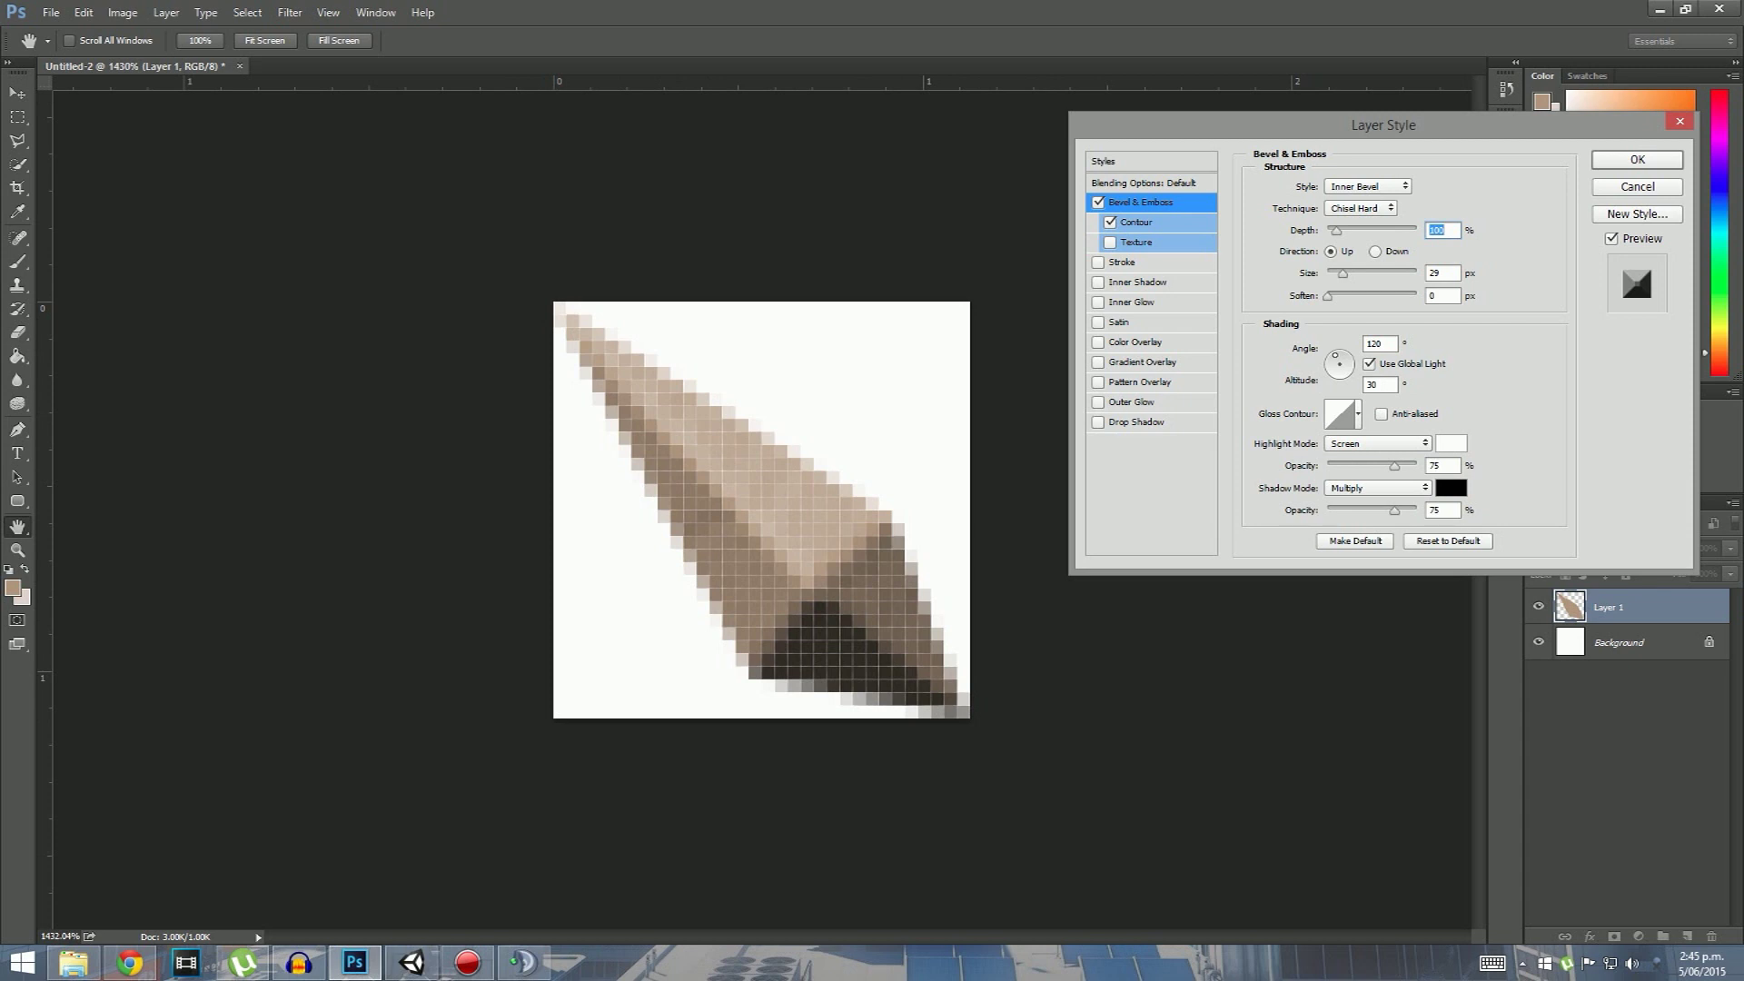
- Set the bevel's shadow colour to dark grey and its highlight colour to light grey
{"action": "left_click", "coordinate": [1451, 488]}
{"action": "left_click", "coordinate": [1118, 510]}
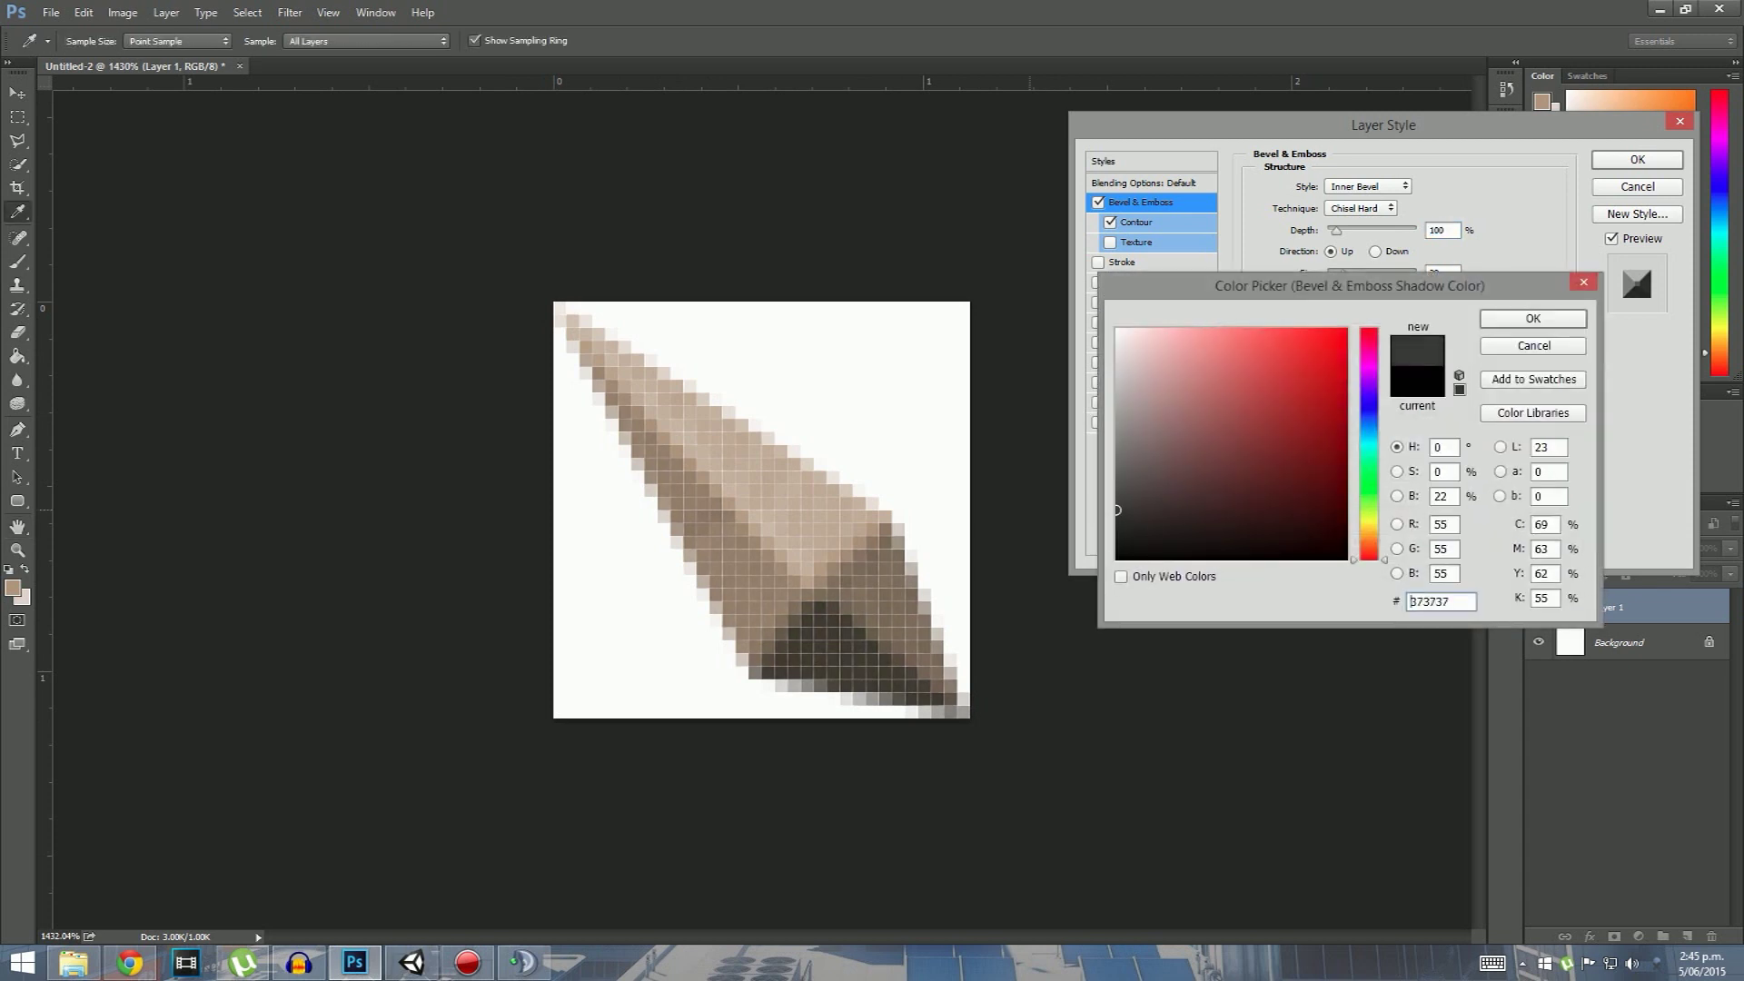
{"action": "left_click", "coordinate": [1532, 317]}
{"action": "left_click", "coordinate": [1451, 444]}
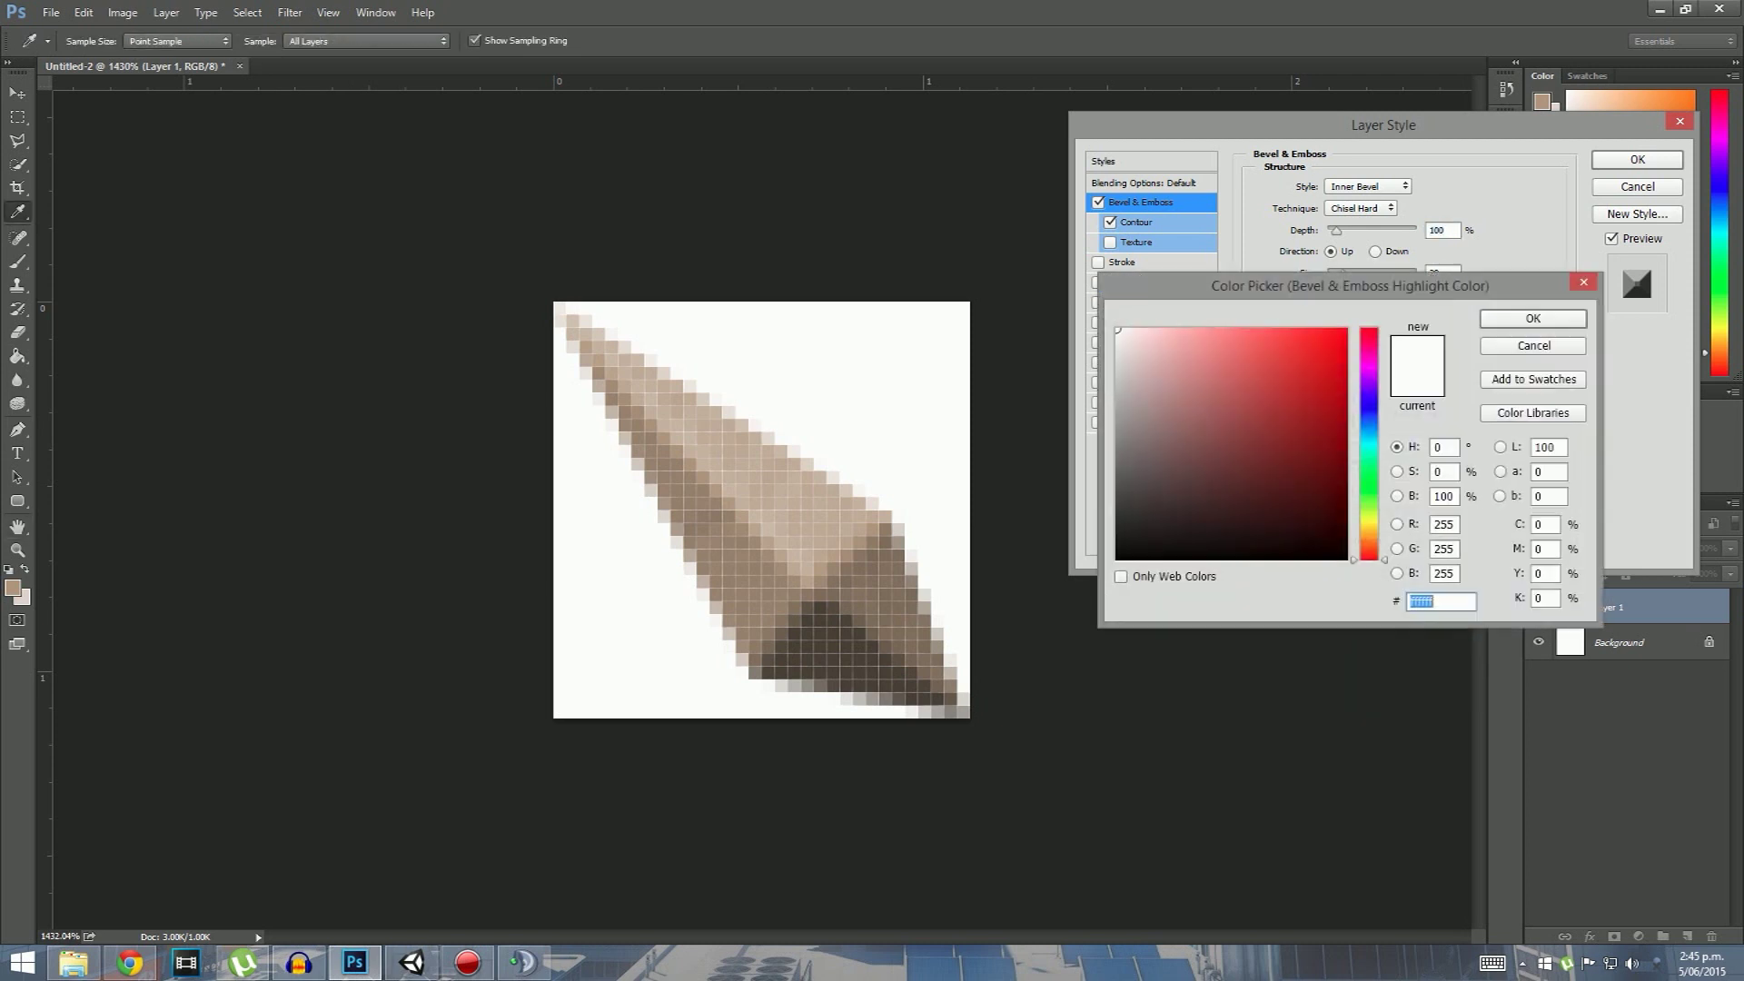
{"action": "left_click_drag", "start_coordinate": [1119, 350], "coordinate": [1038, 379]}
{"action": "left_click", "coordinate": [1533, 318]}
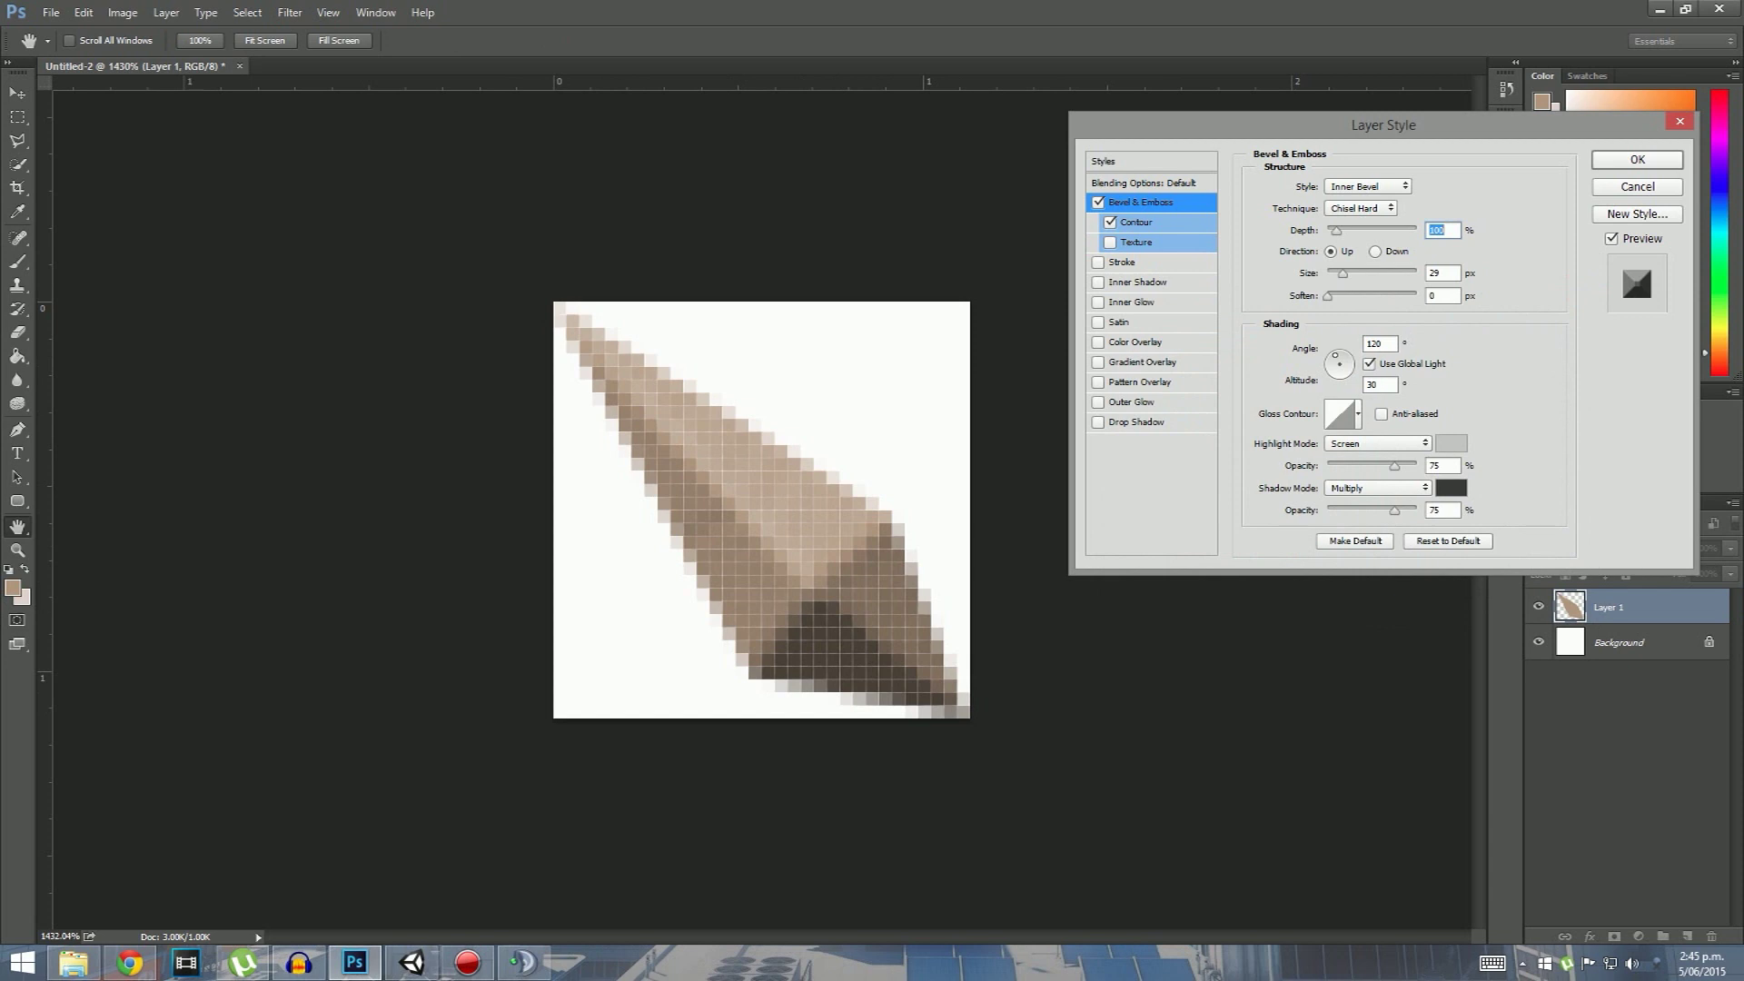
- Enable Inner Shadow on the arrow layer and set its colour to grey 5e5e5e
{"action": "left_click", "coordinate": [1098, 282]}
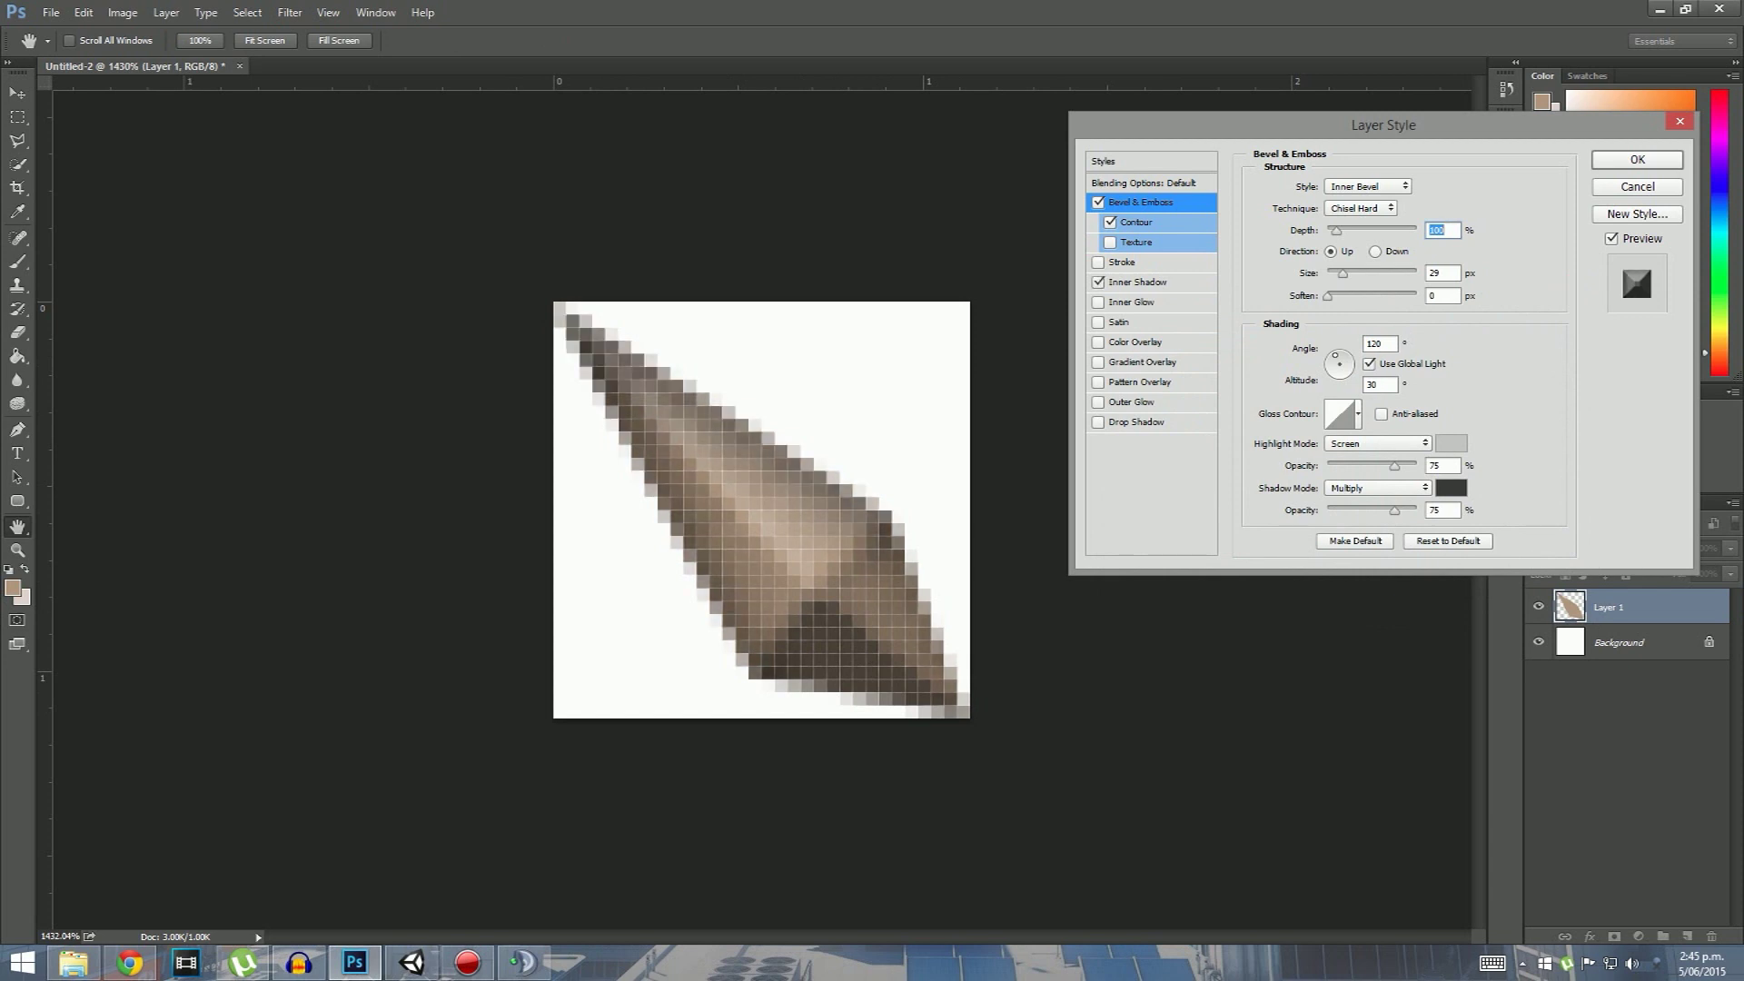
{"action": "left_click", "coordinate": [1137, 282]}
{"action": "left_click", "coordinate": [1444, 186]}
{"action": "left_click", "coordinate": [1117, 477]}
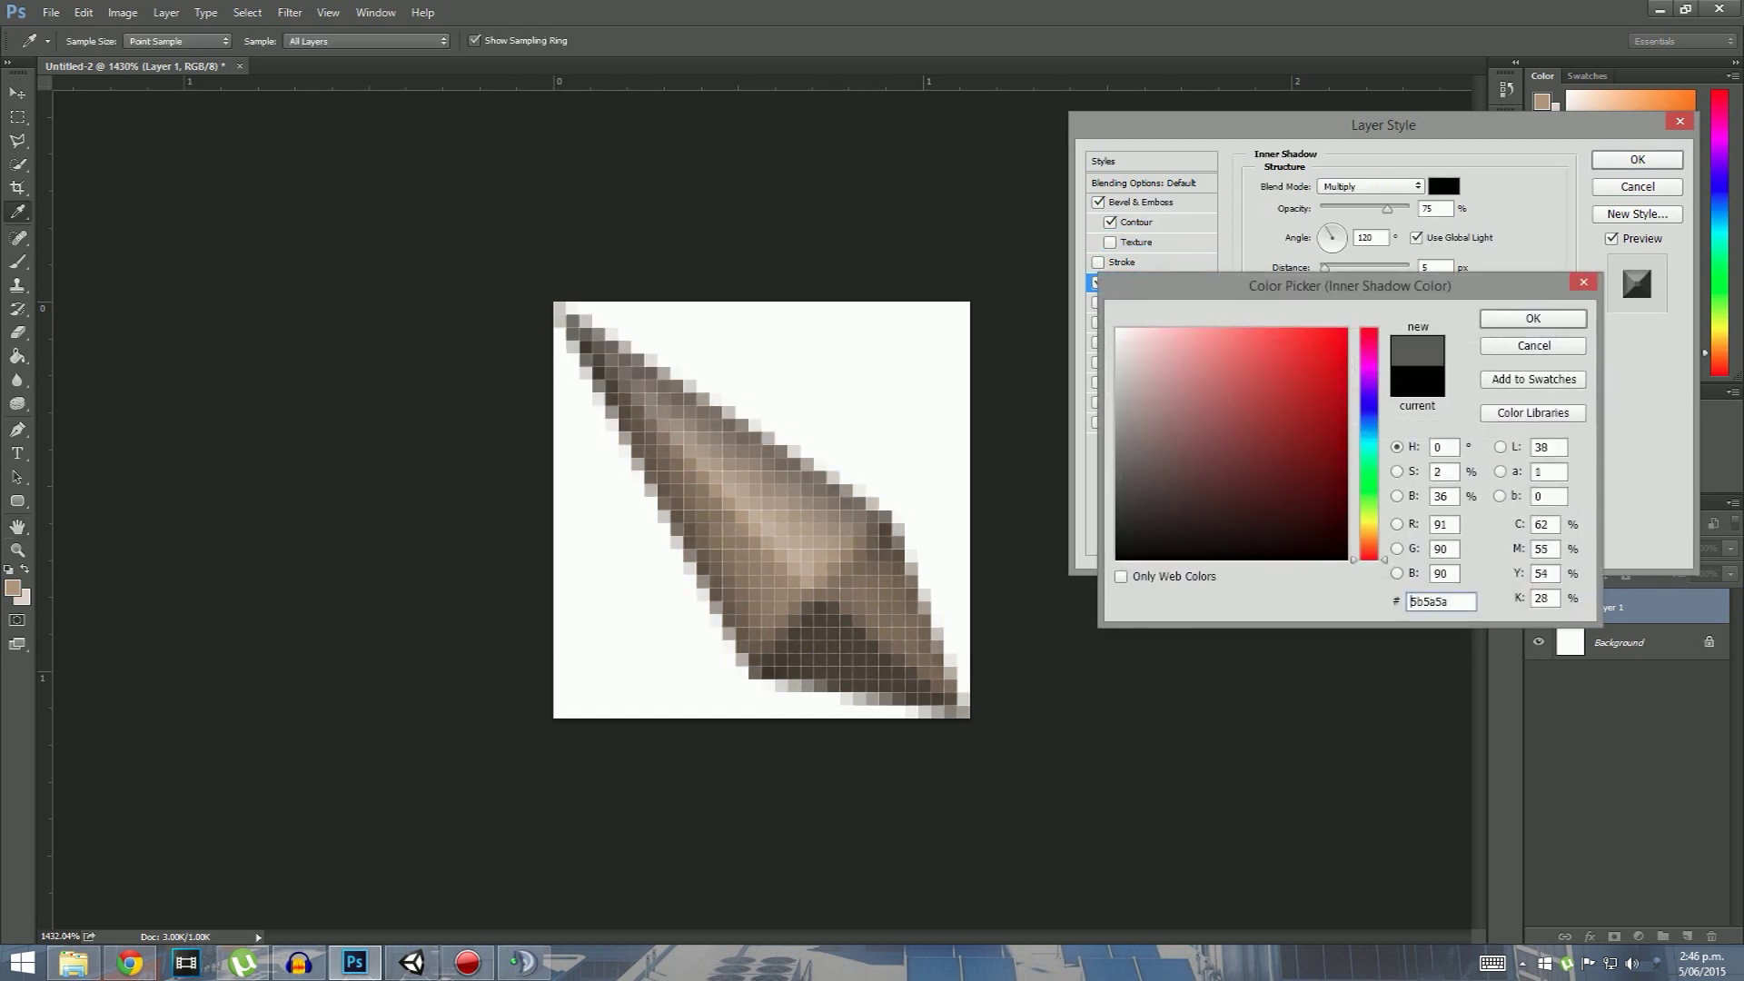
{"action": "left_click_drag", "start_coordinate": [1118, 477], "coordinate": [1117, 474]}
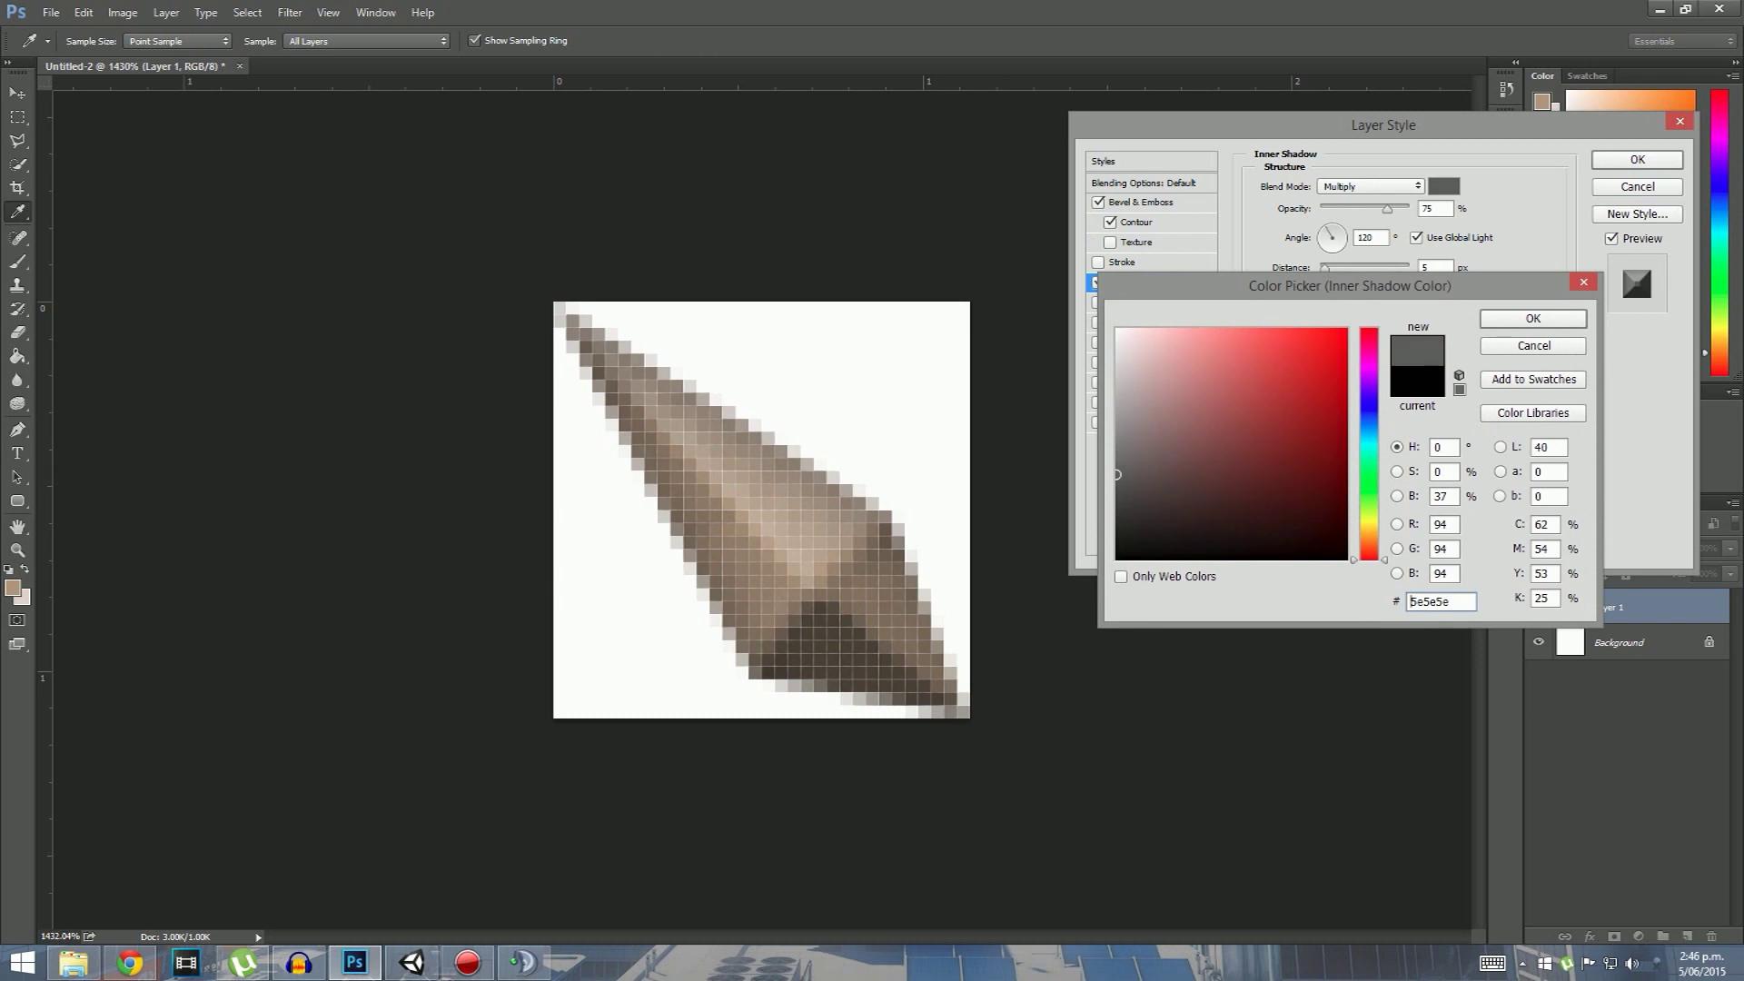
{"action": "key", "text": "Return"}
- Enable Color Overlay on the arrow layer and set the overlay colour to muted red d47474
{"action": "left_click", "coordinate": [1134, 341]}
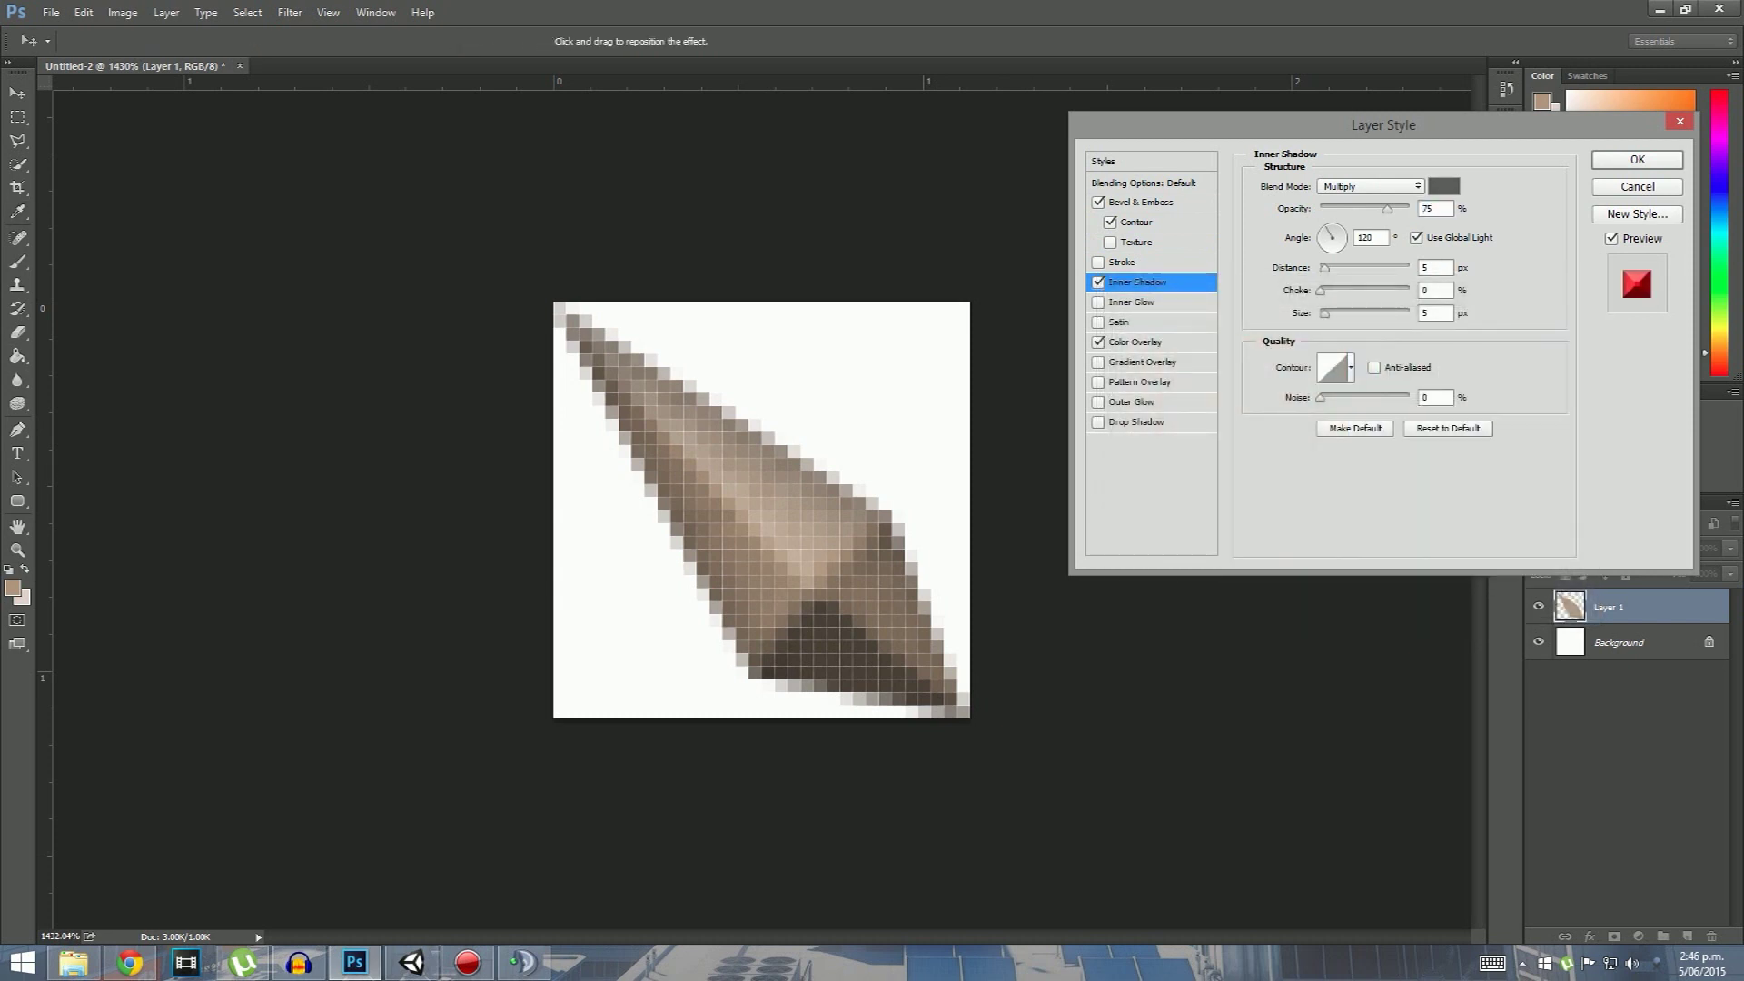
{"action": "left_click", "coordinate": [1444, 185]}
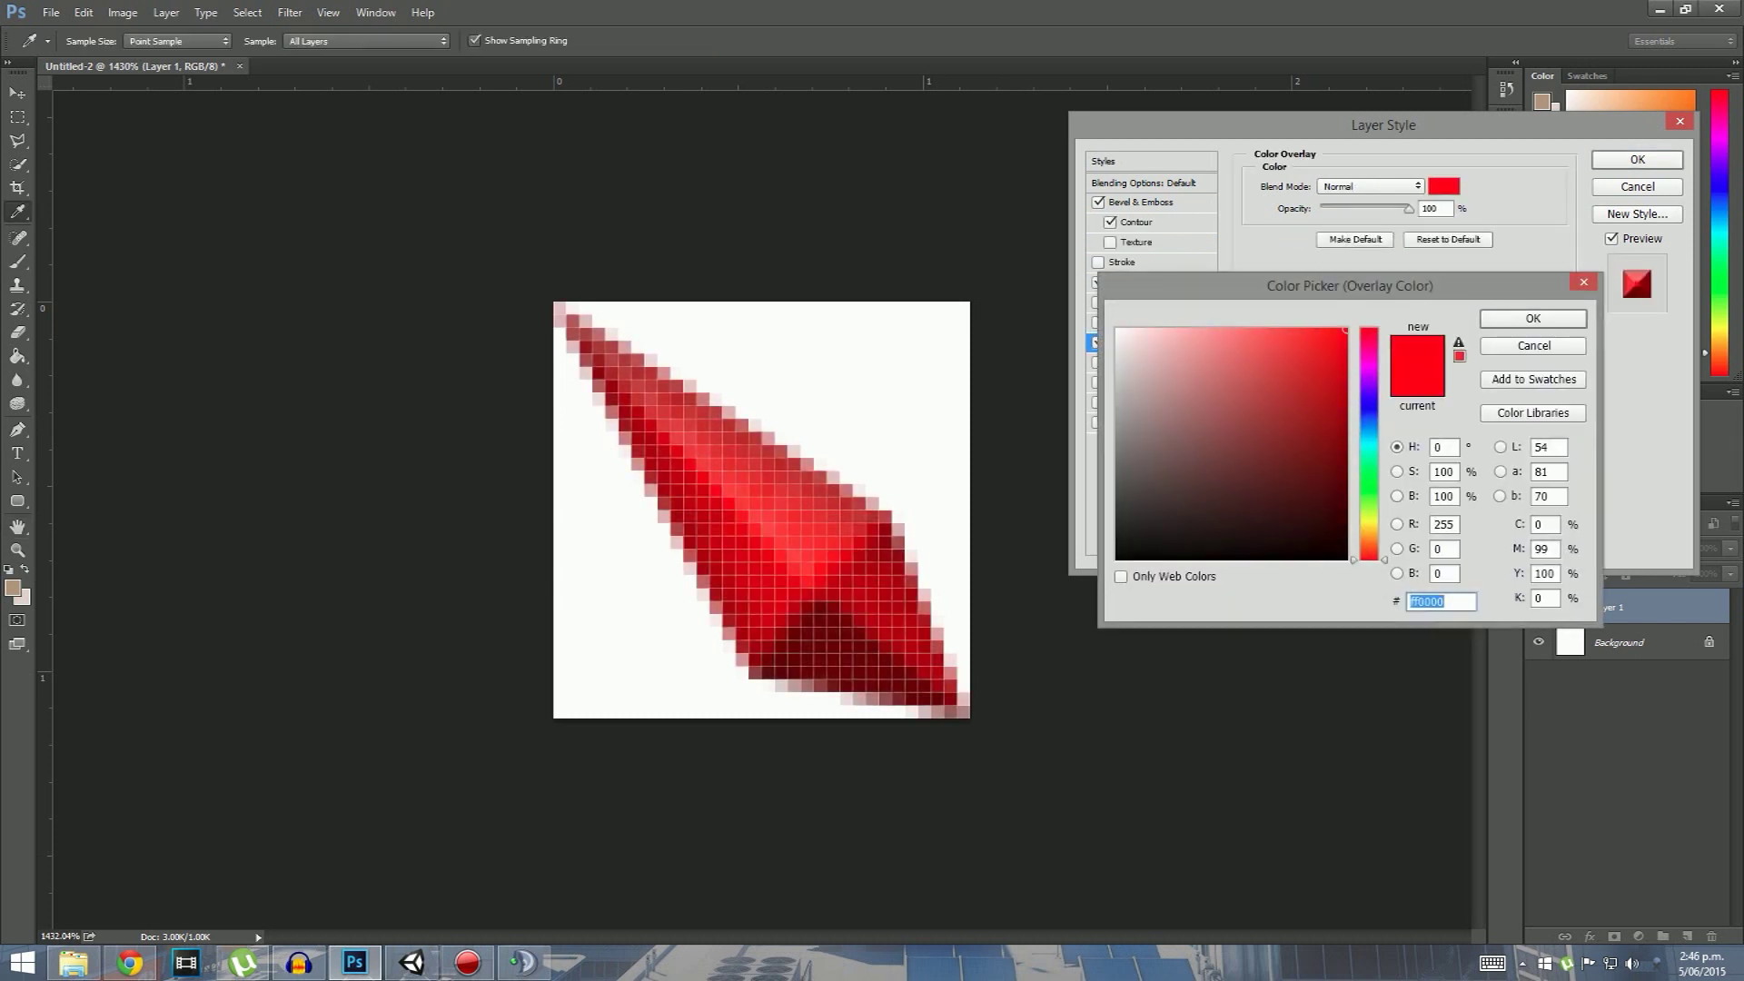
{"action": "type", "text": "864b4b"}
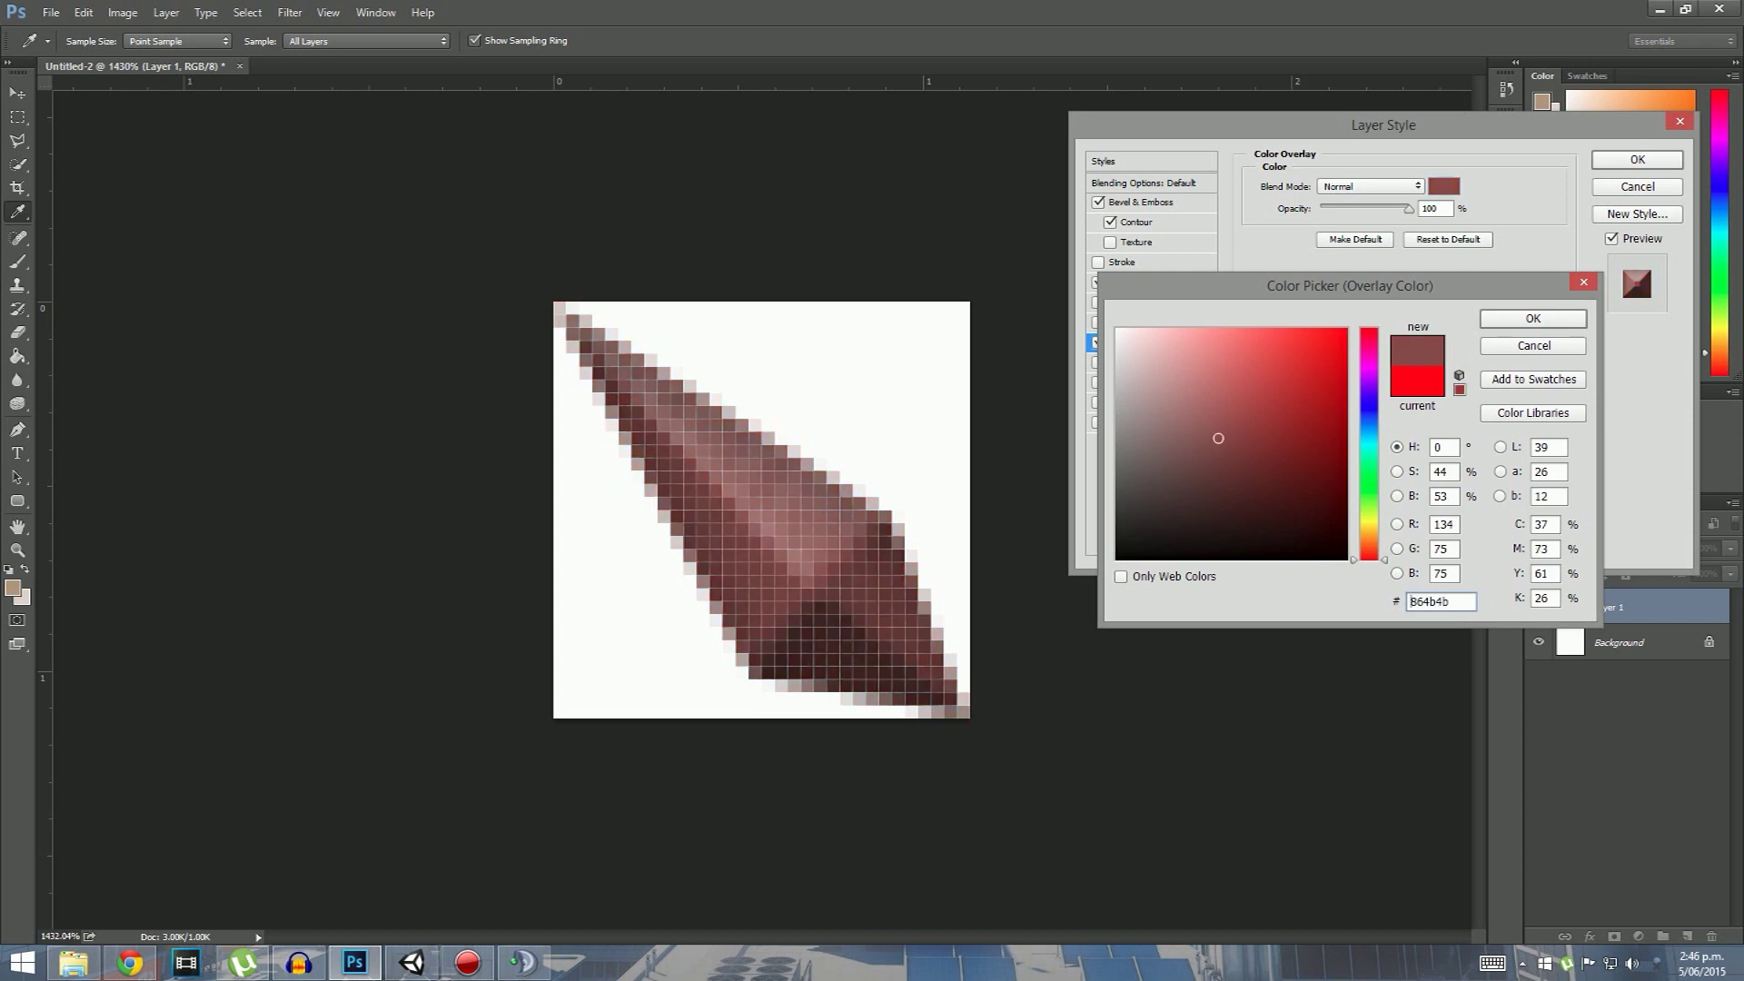
{"action": "left_click", "coordinate": [1222, 401]}
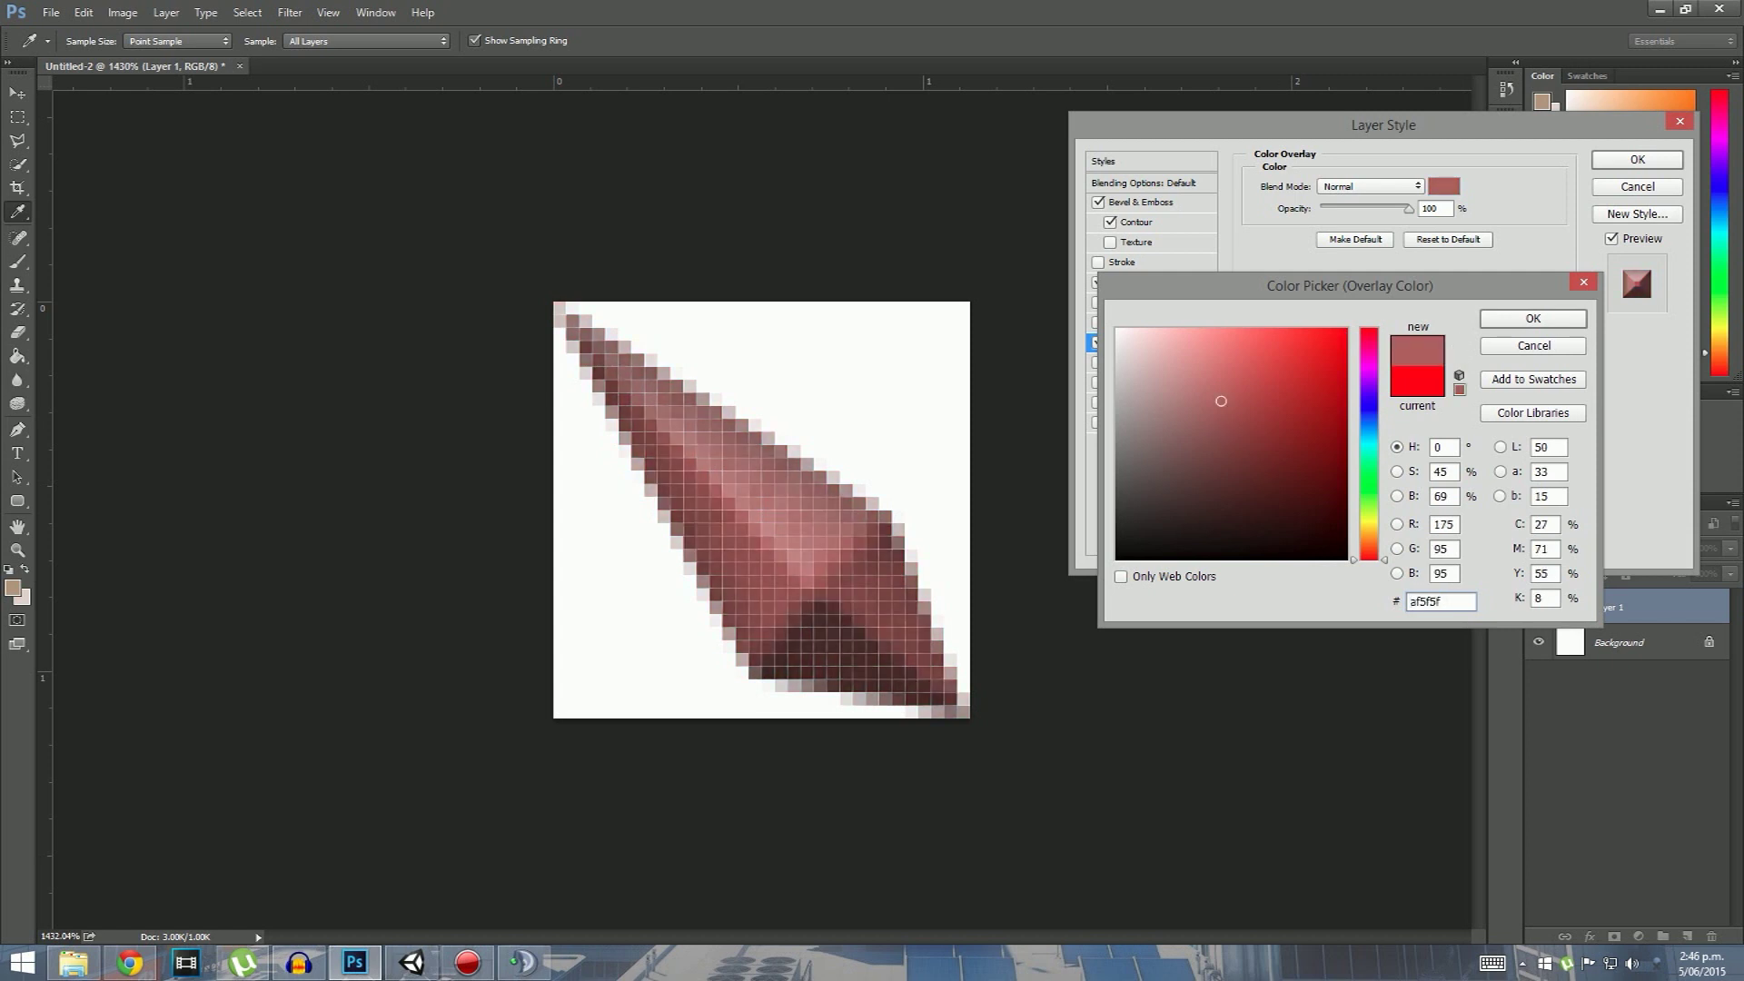
{"action": "left_click_drag", "start_coordinate": [1222, 417], "coordinate": [1212, 375]}
{"action": "type", "text": "c57878"}
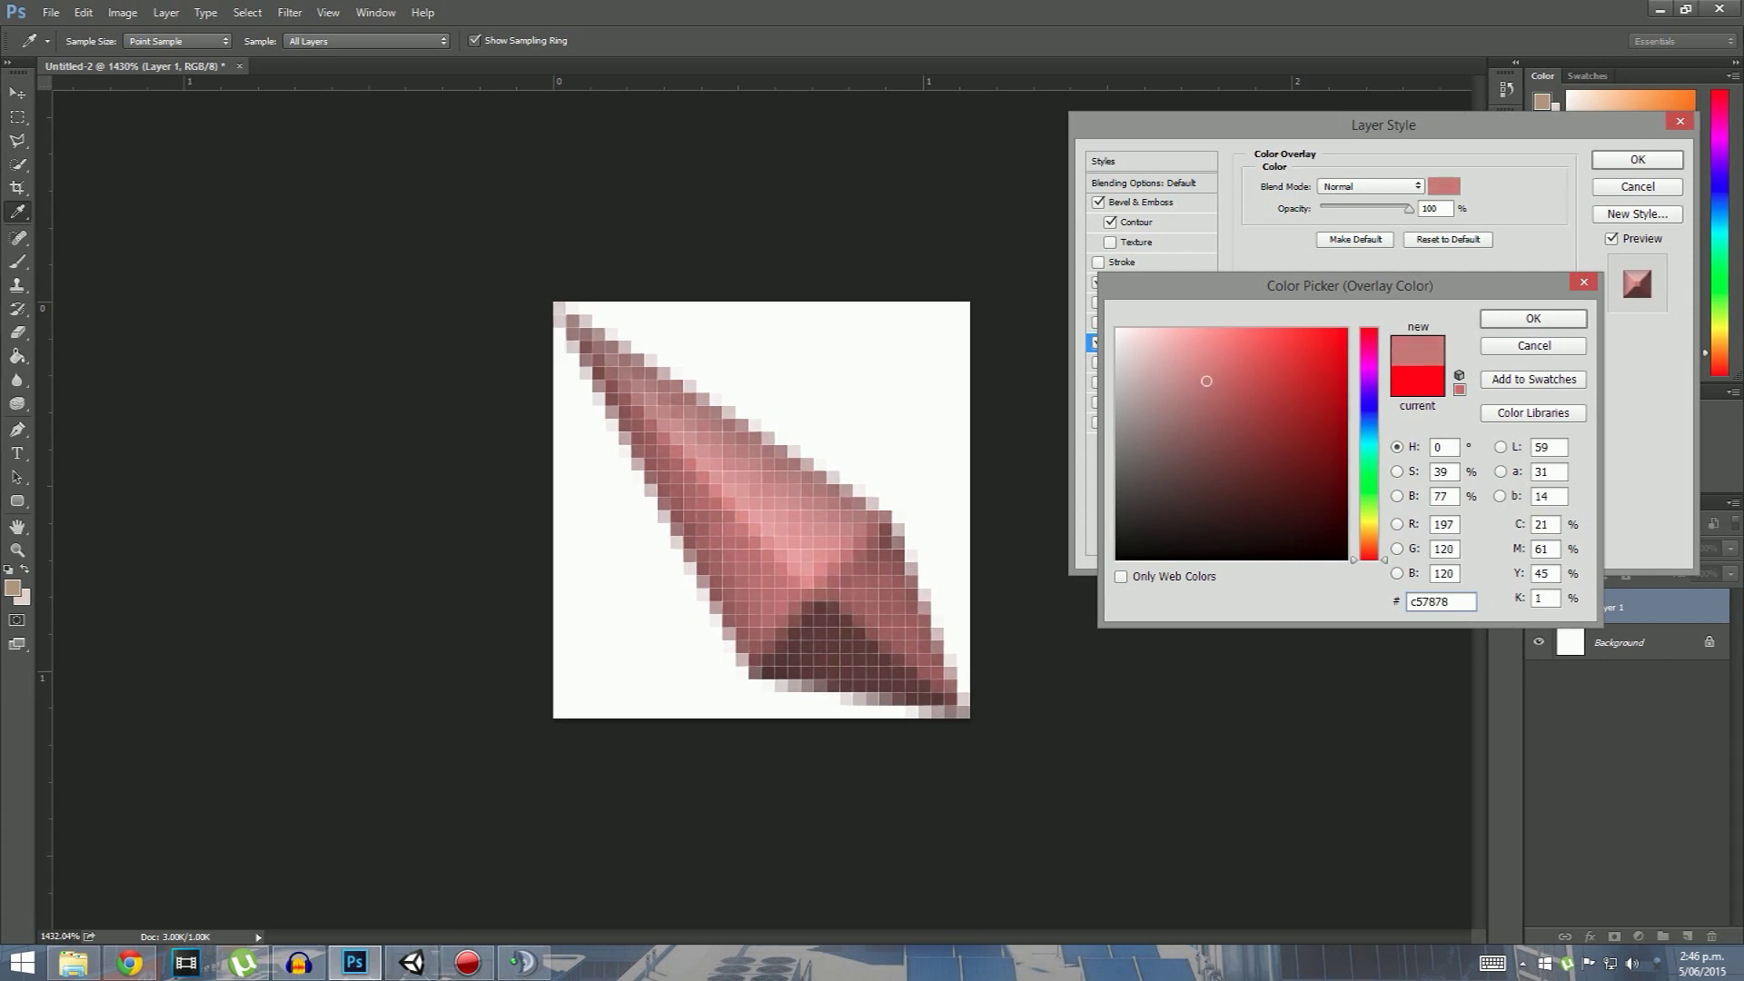
{"action": "type", "text": "c90000"}
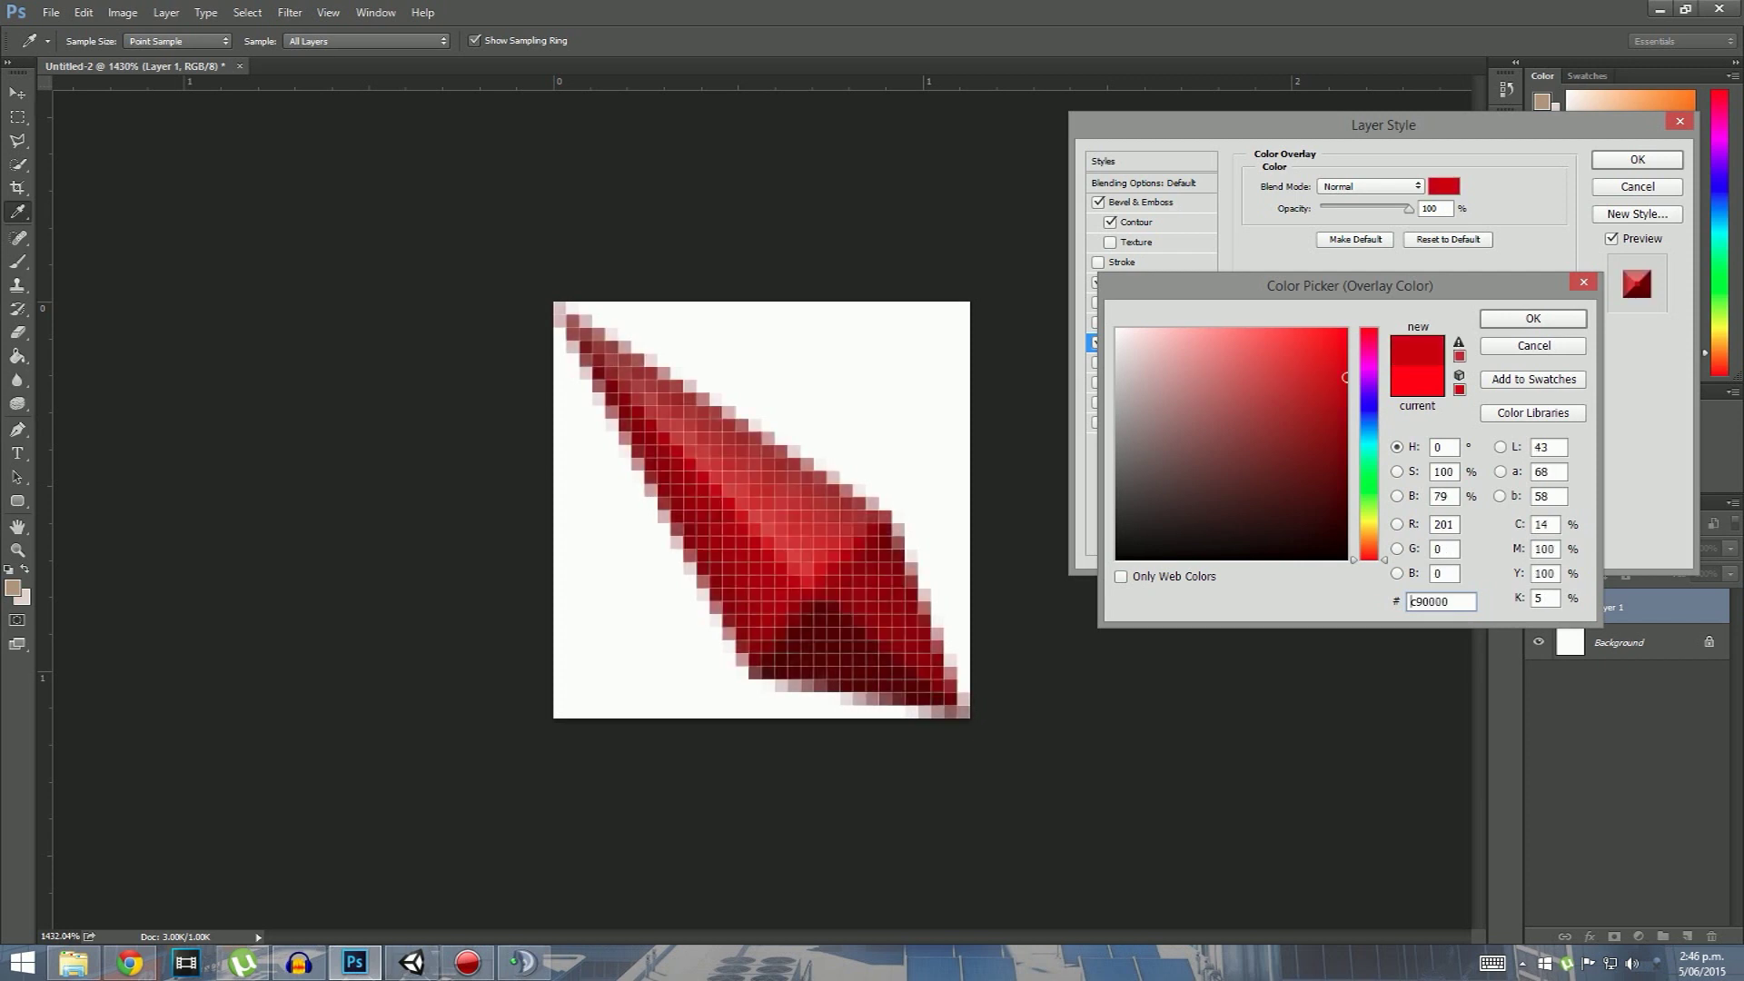
{"action": "type", "text": "cdcdcd"}
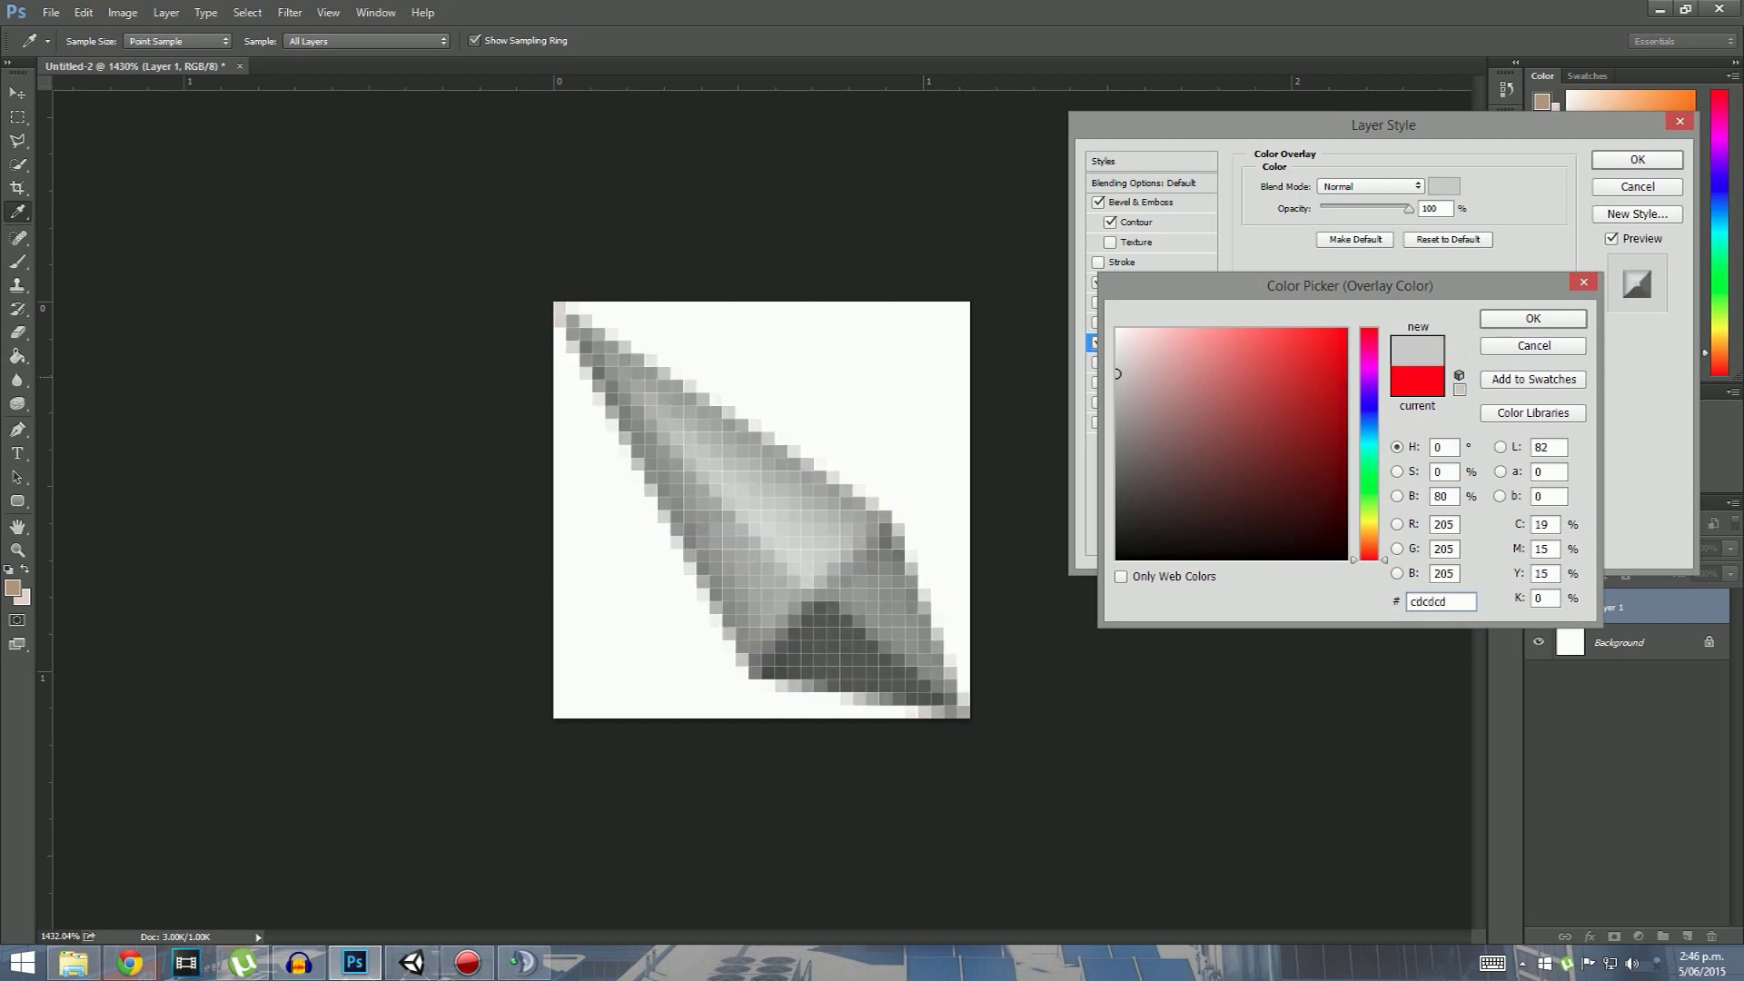
{"action": "type", "text": "c25e5e"}
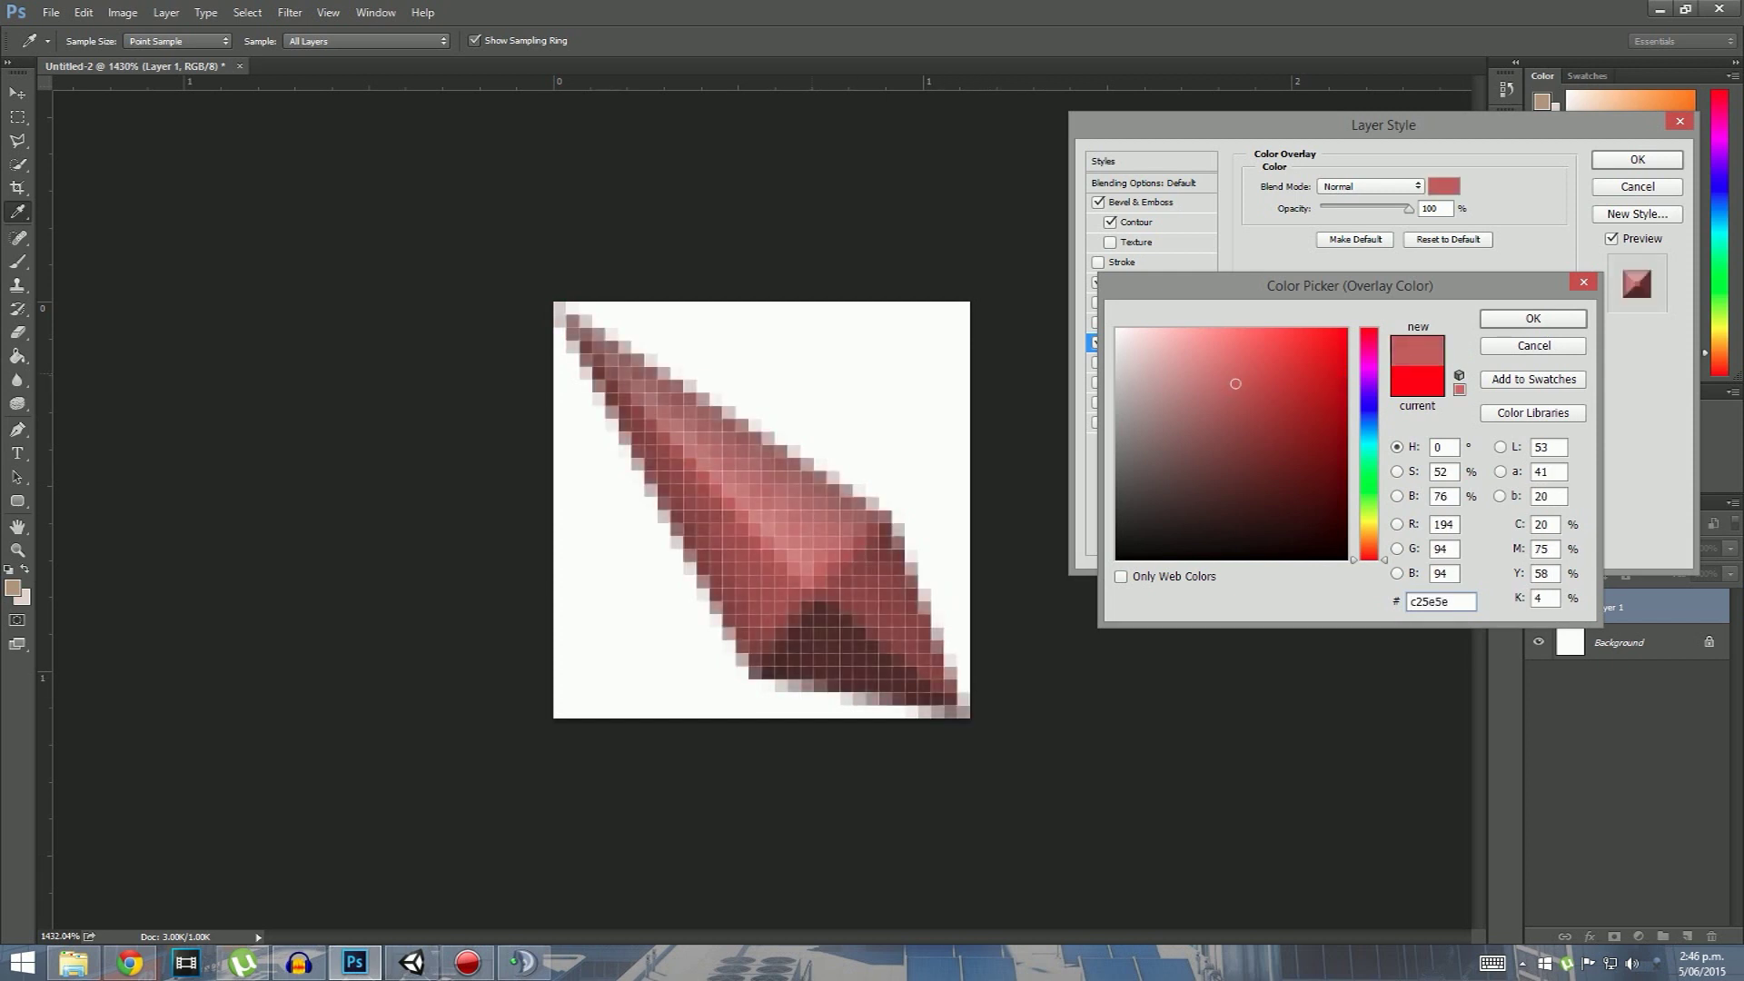
{"action": "type", "text": "d47474"}
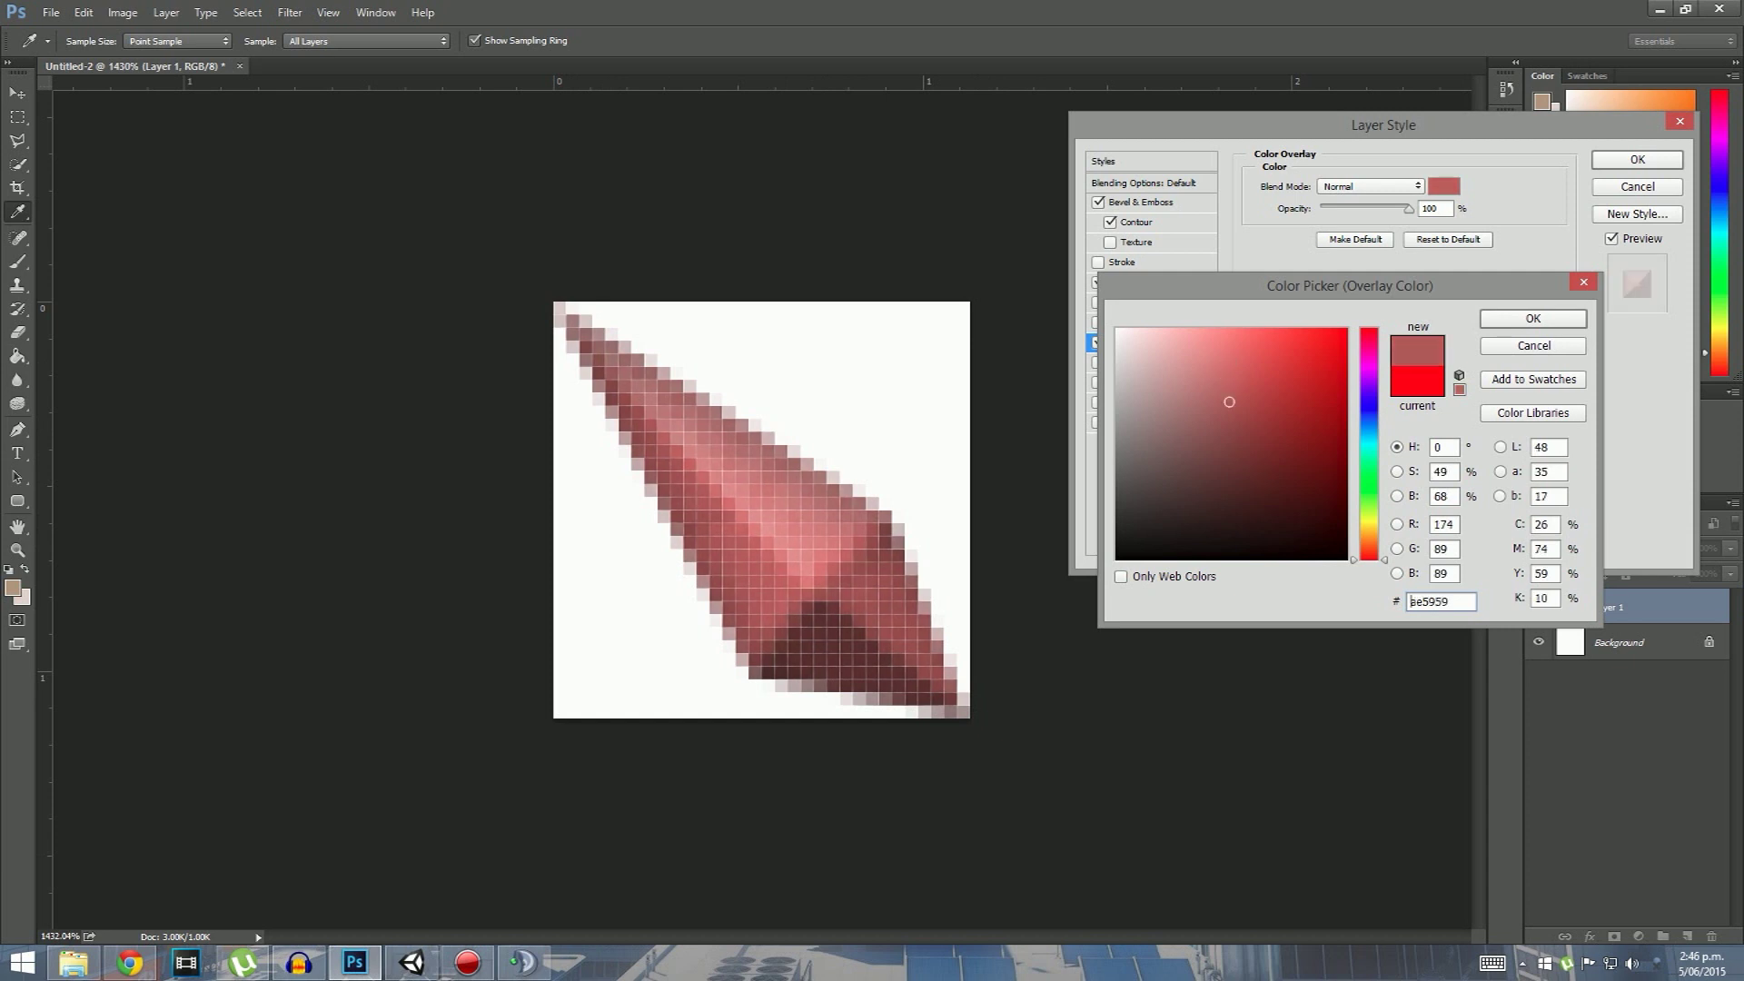
- Shift the overlay colour's hue to green and apply the layer style to the arrow
{"action": "left_click", "coordinate": [1368, 495]}
{"action": "left_click", "coordinate": [1368, 534]}
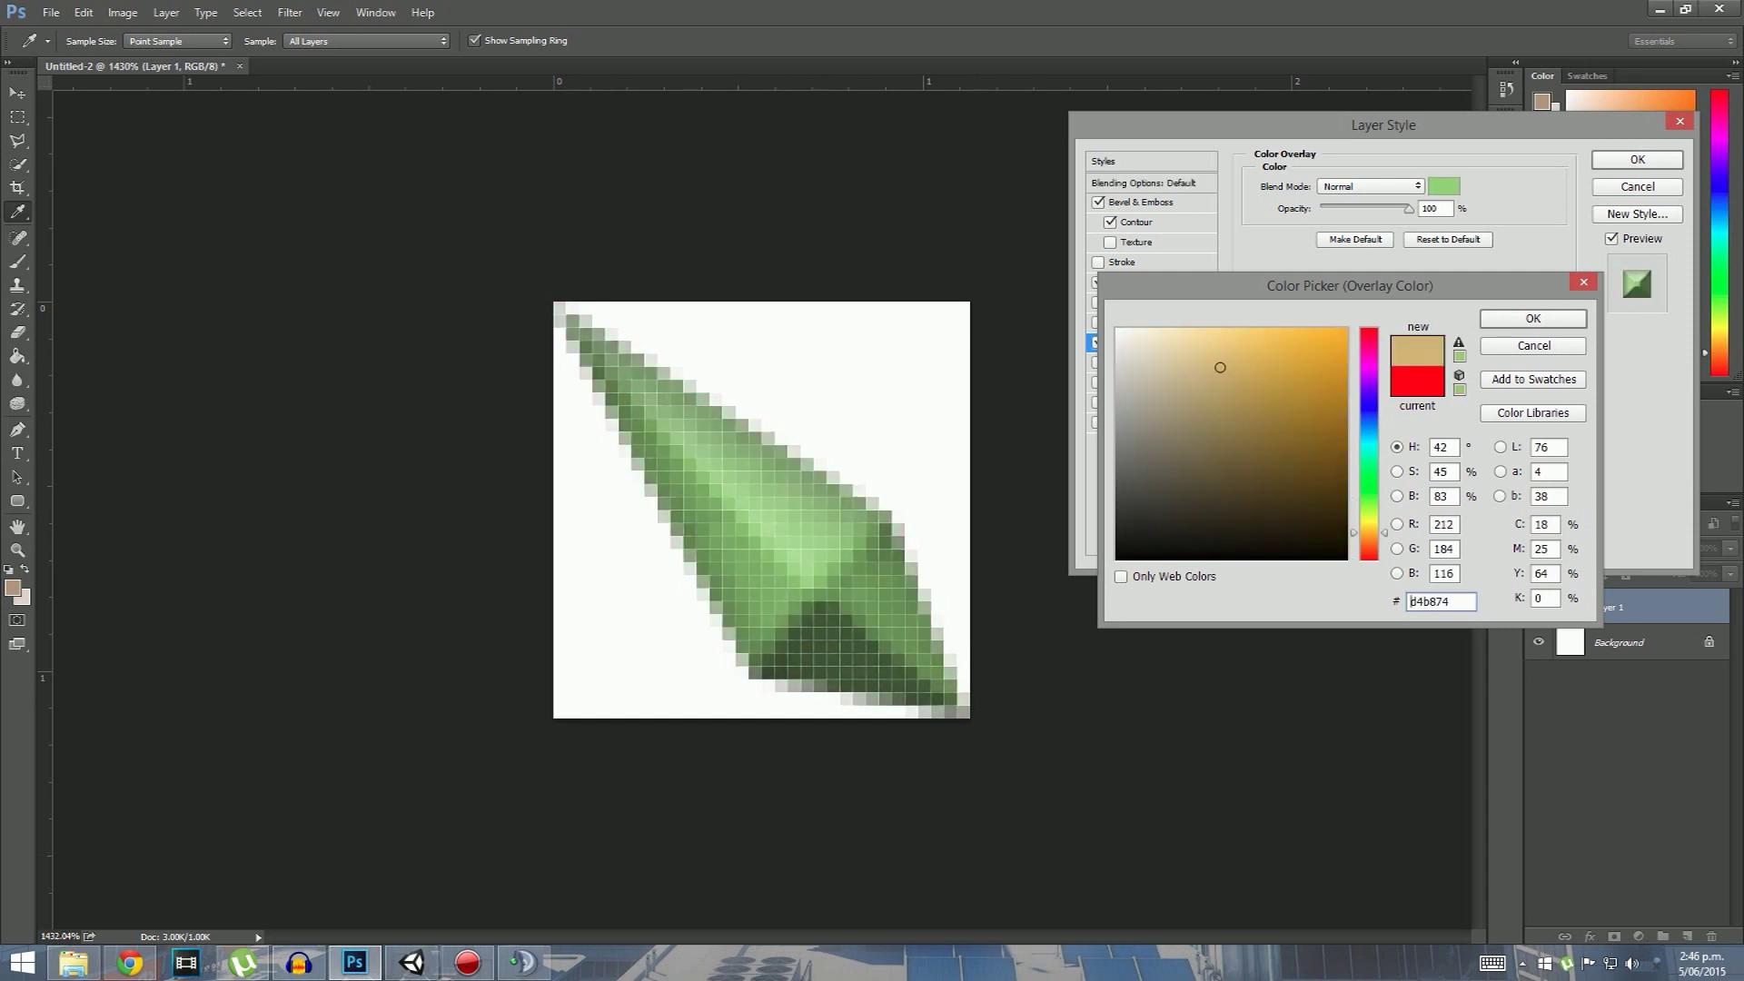
{"action": "left_click", "coordinate": [1368, 491]}
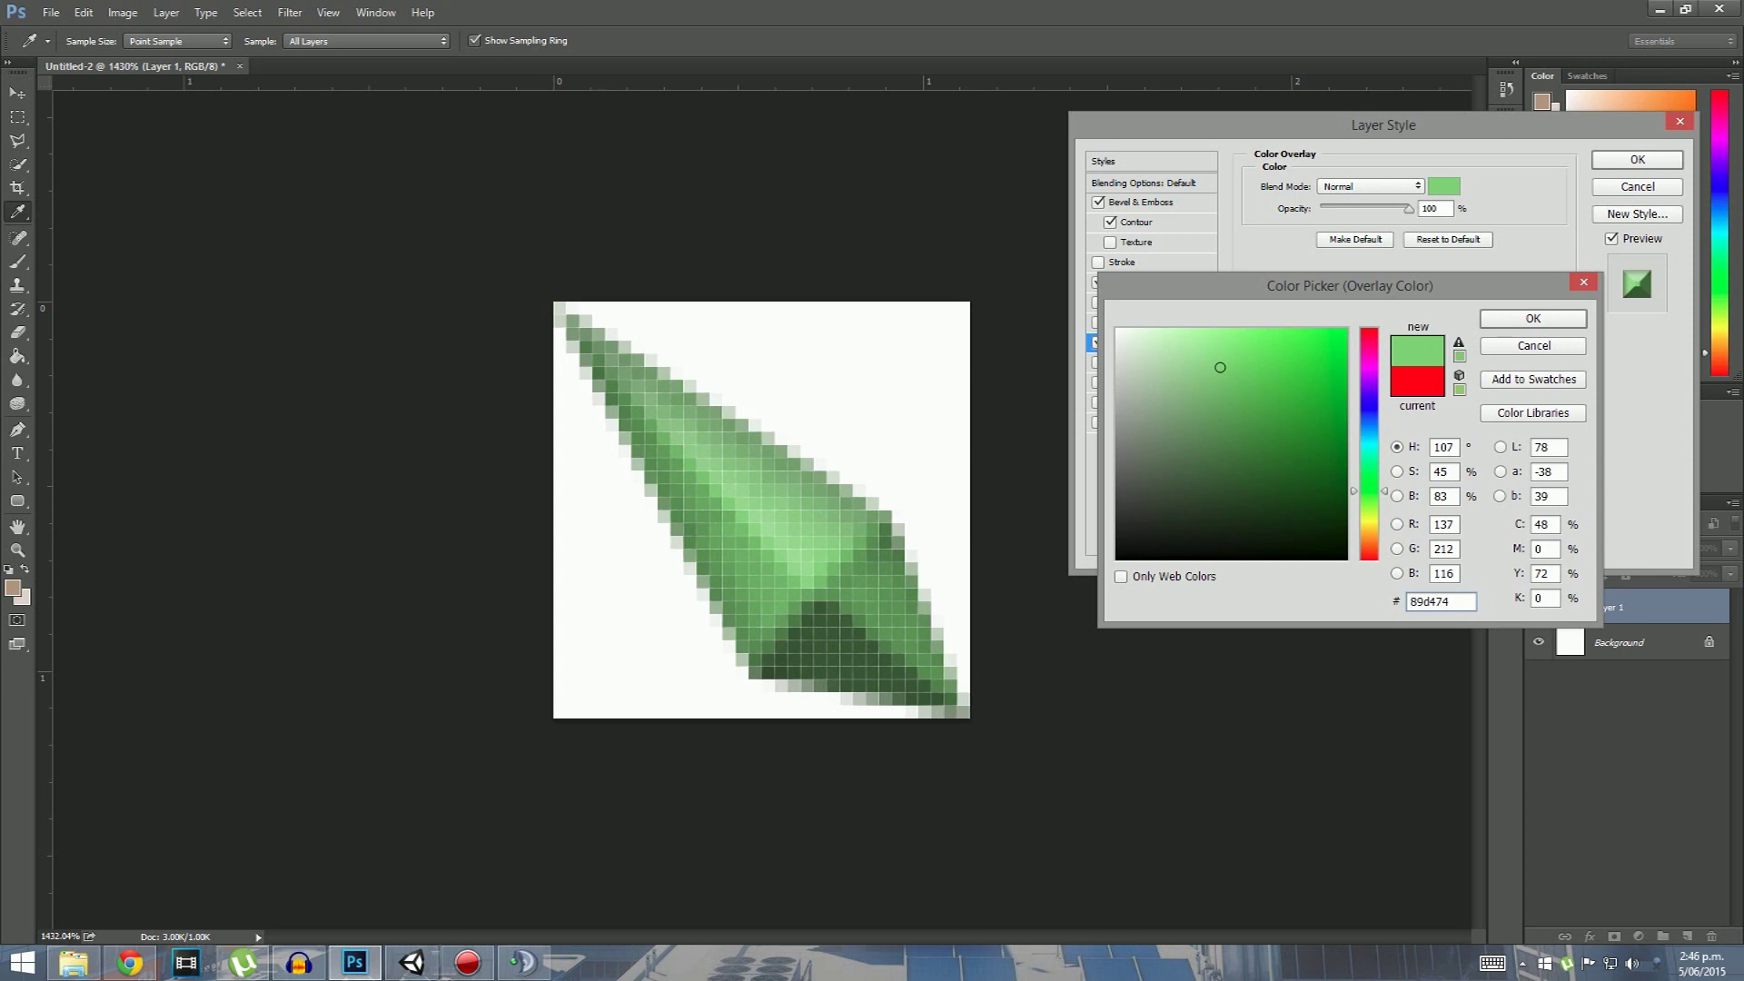
{"action": "key", "text": "Return"}
{"action": "key", "text": "Return"}
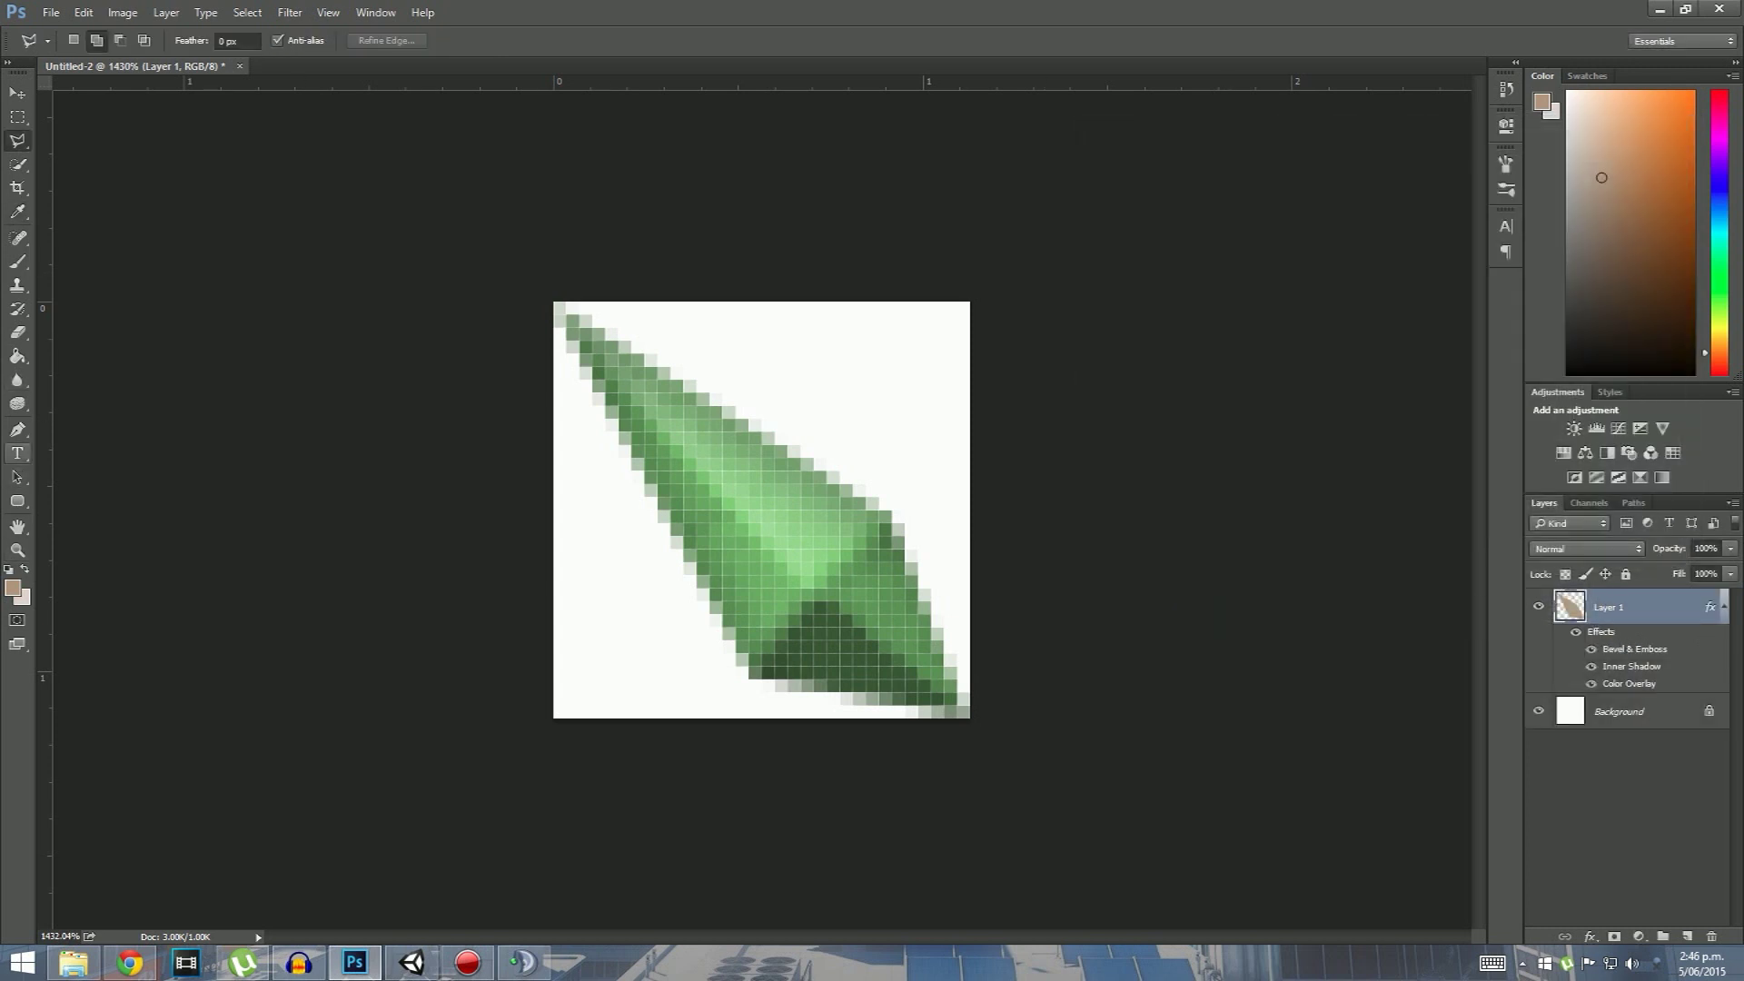
- View the arrow at 100% zoom, and switch to Unity to inspect the existing cursor2 and cursor3 textures
{"action": "left_click", "coordinate": [16, 550]}
{"action": "right_click", "coordinate": [724, 490]}
{"action": "left_click", "coordinate": [766, 515]}
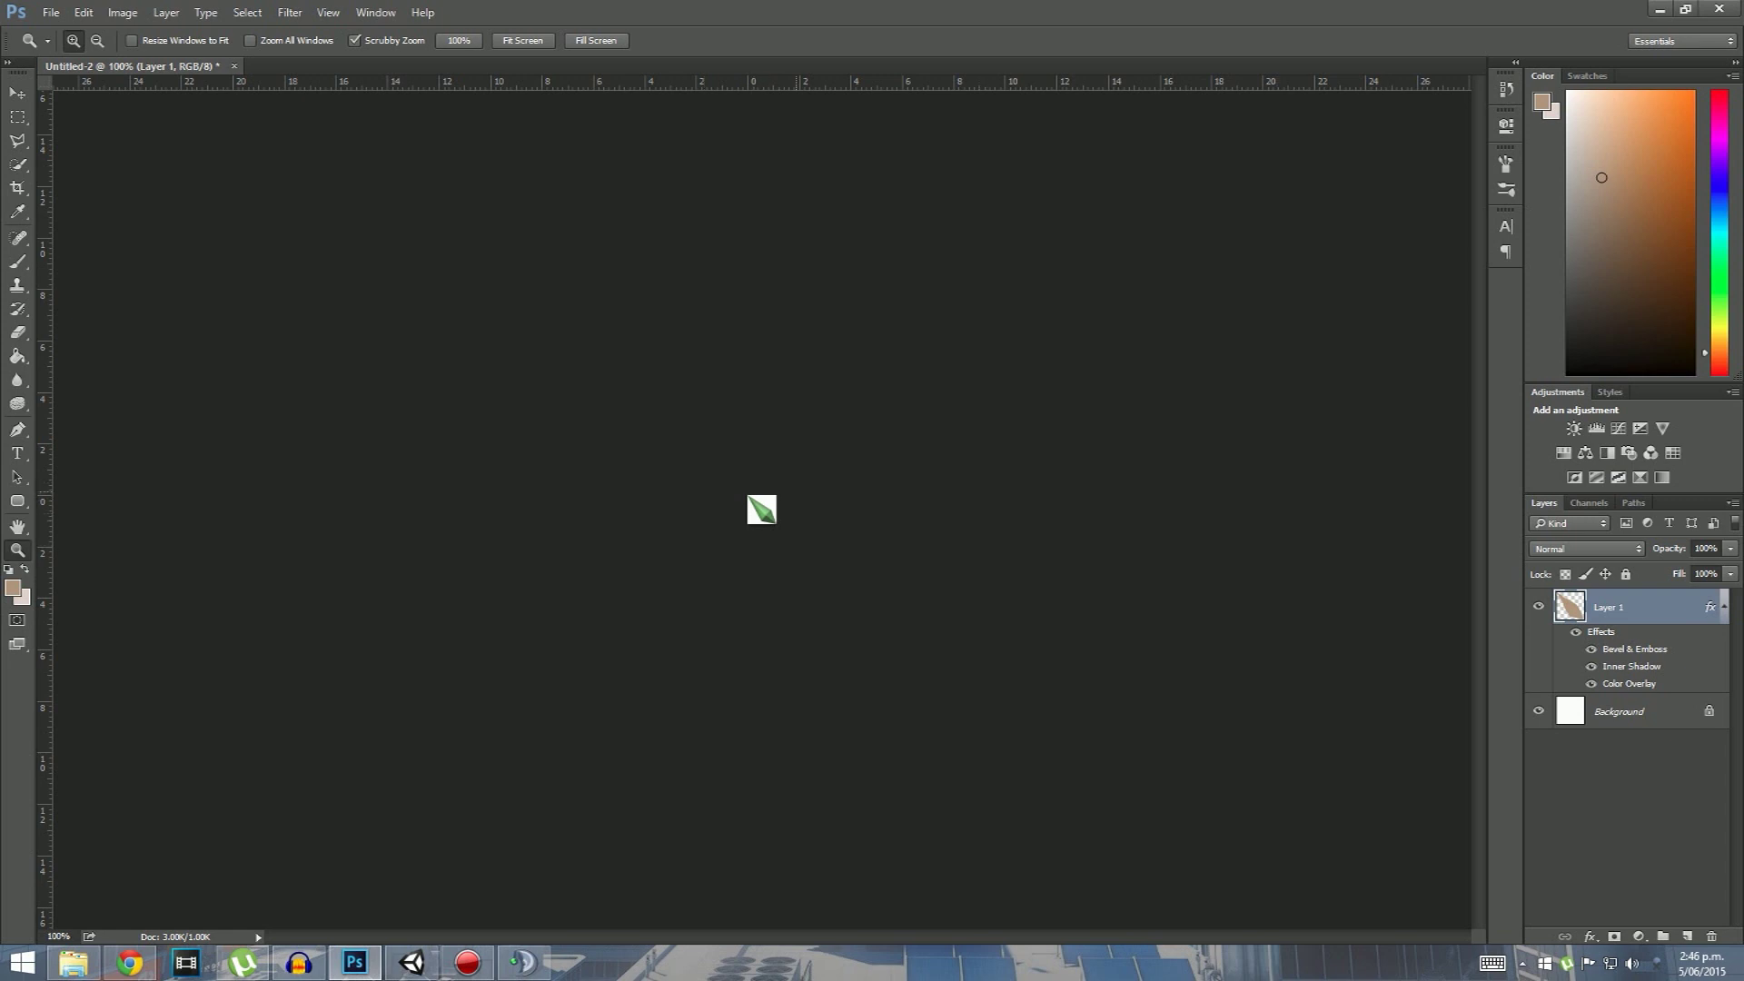
{"action": "left_click", "coordinate": [411, 962]}
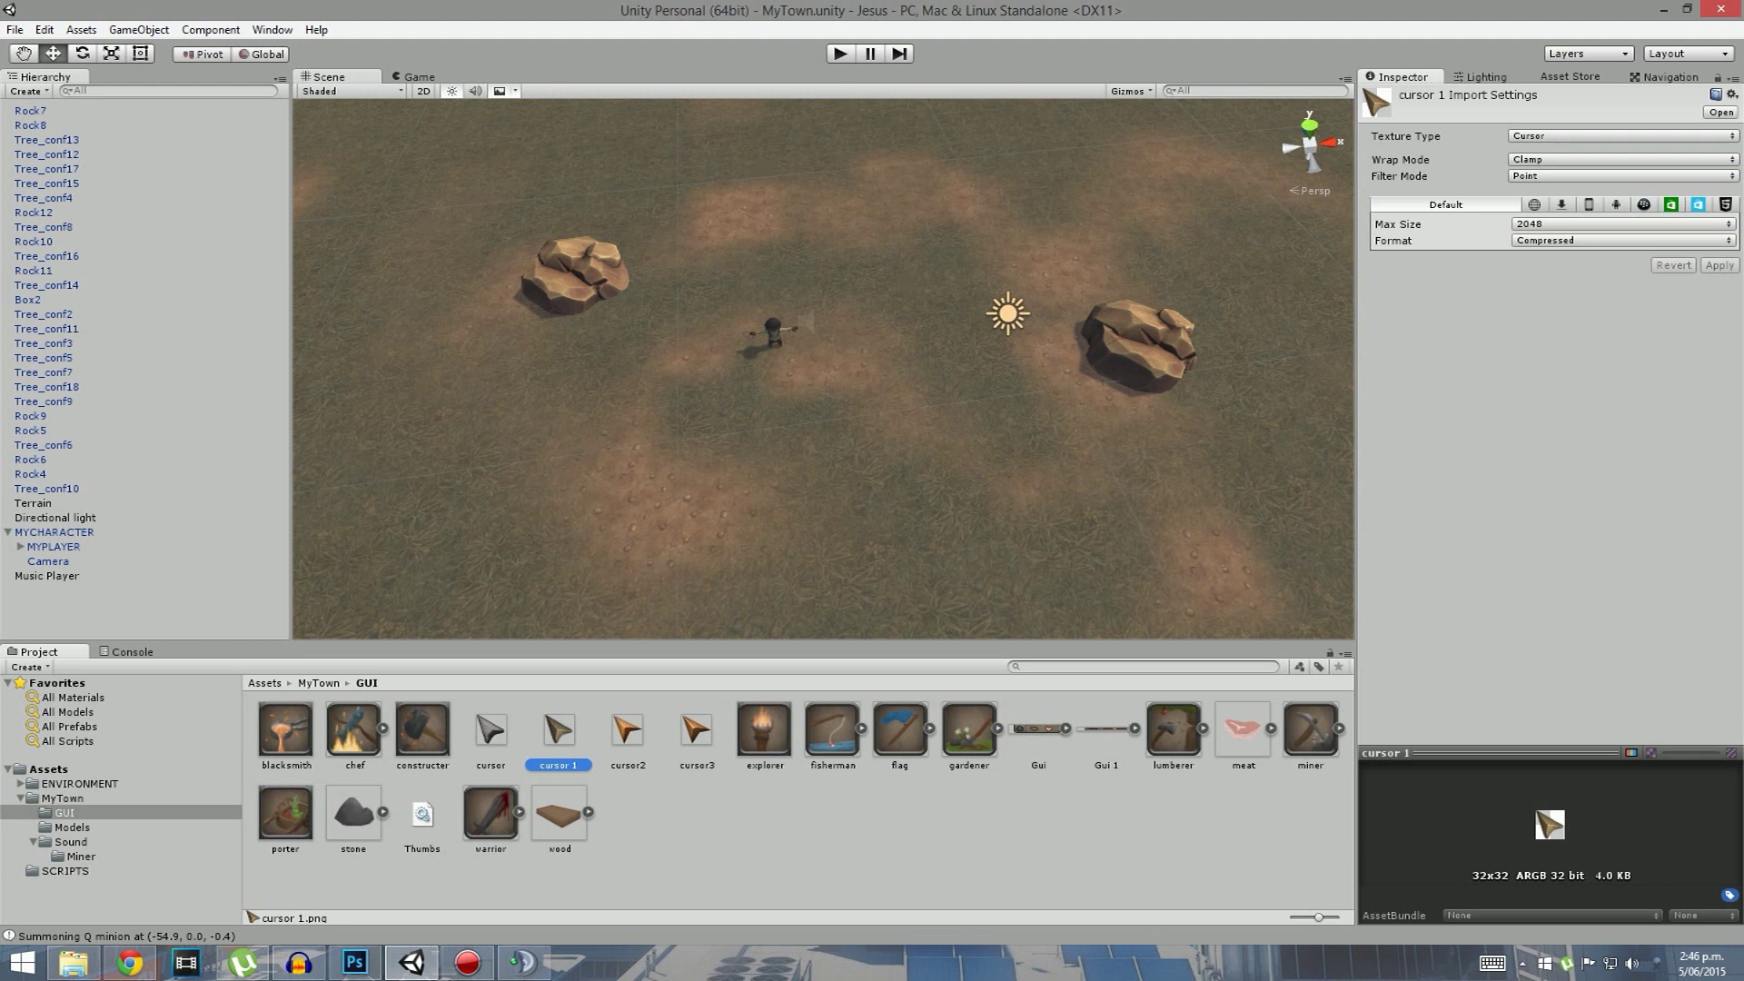
{"action": "left_click", "coordinate": [627, 732]}
{"action": "left_click", "coordinate": [696, 731]}
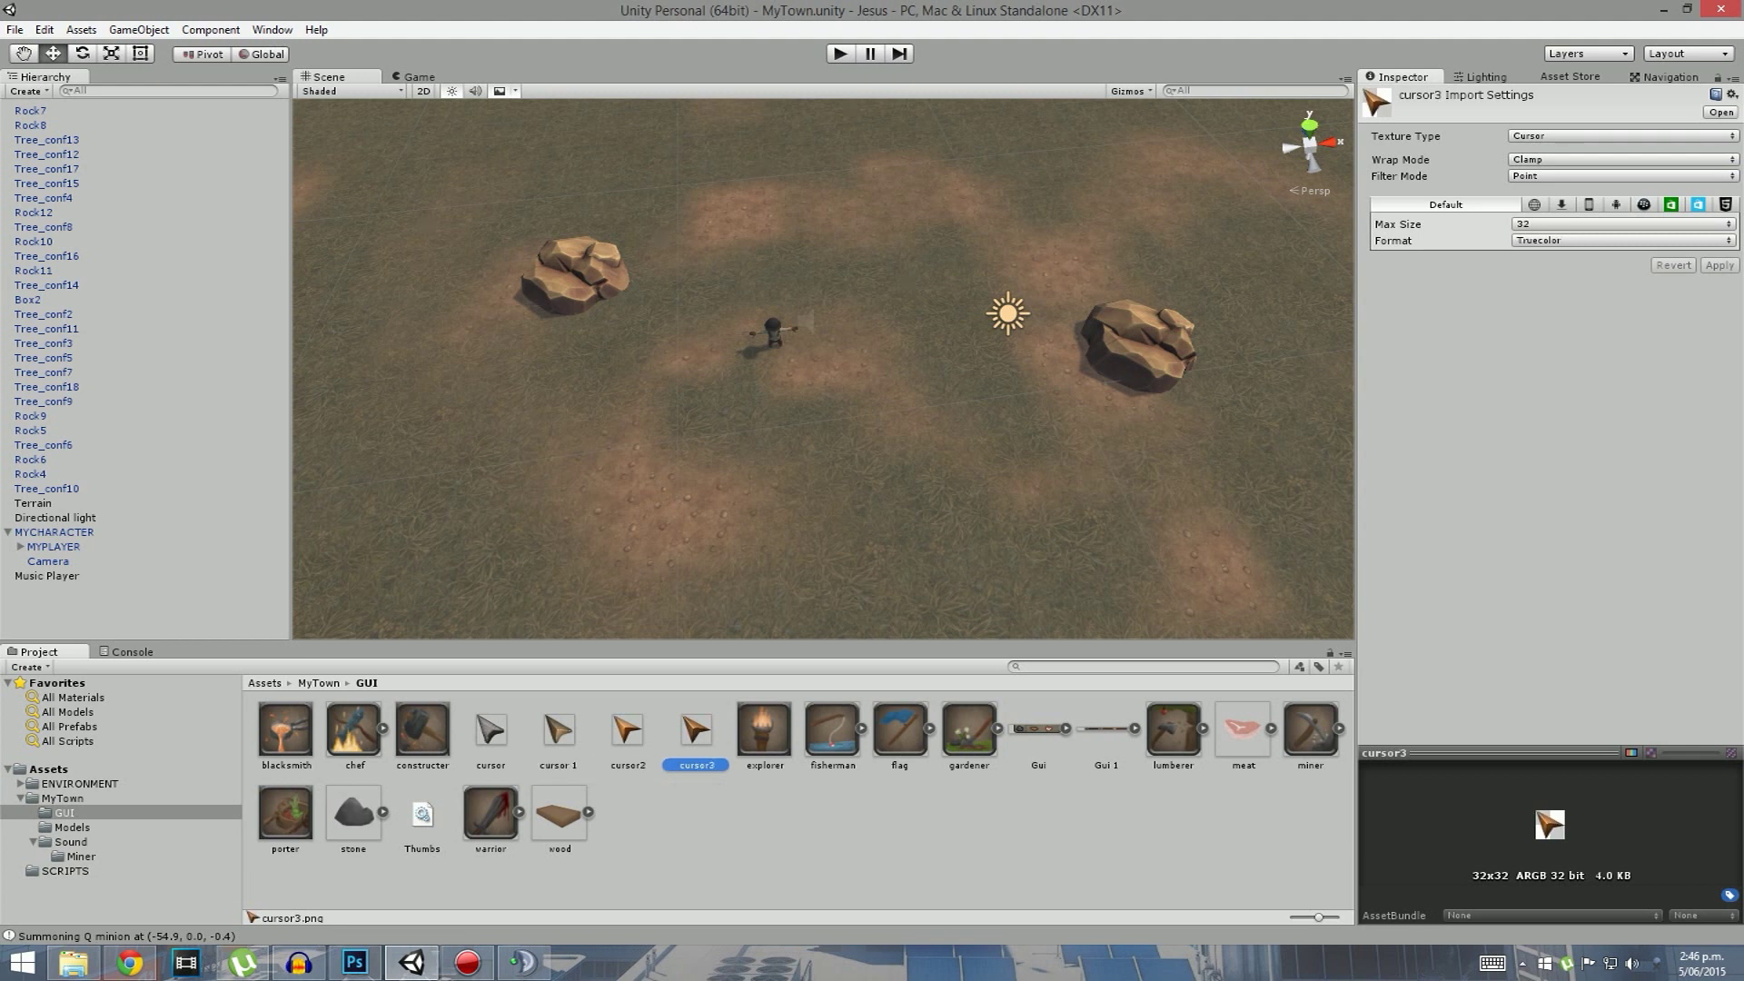
- Return to Photoshop, hide the white Background layer and save the arrow image as a PNG named cursor 4
{"action": "left_click", "coordinate": [354, 962]}
{"action": "left_click", "coordinate": [1538, 710]}
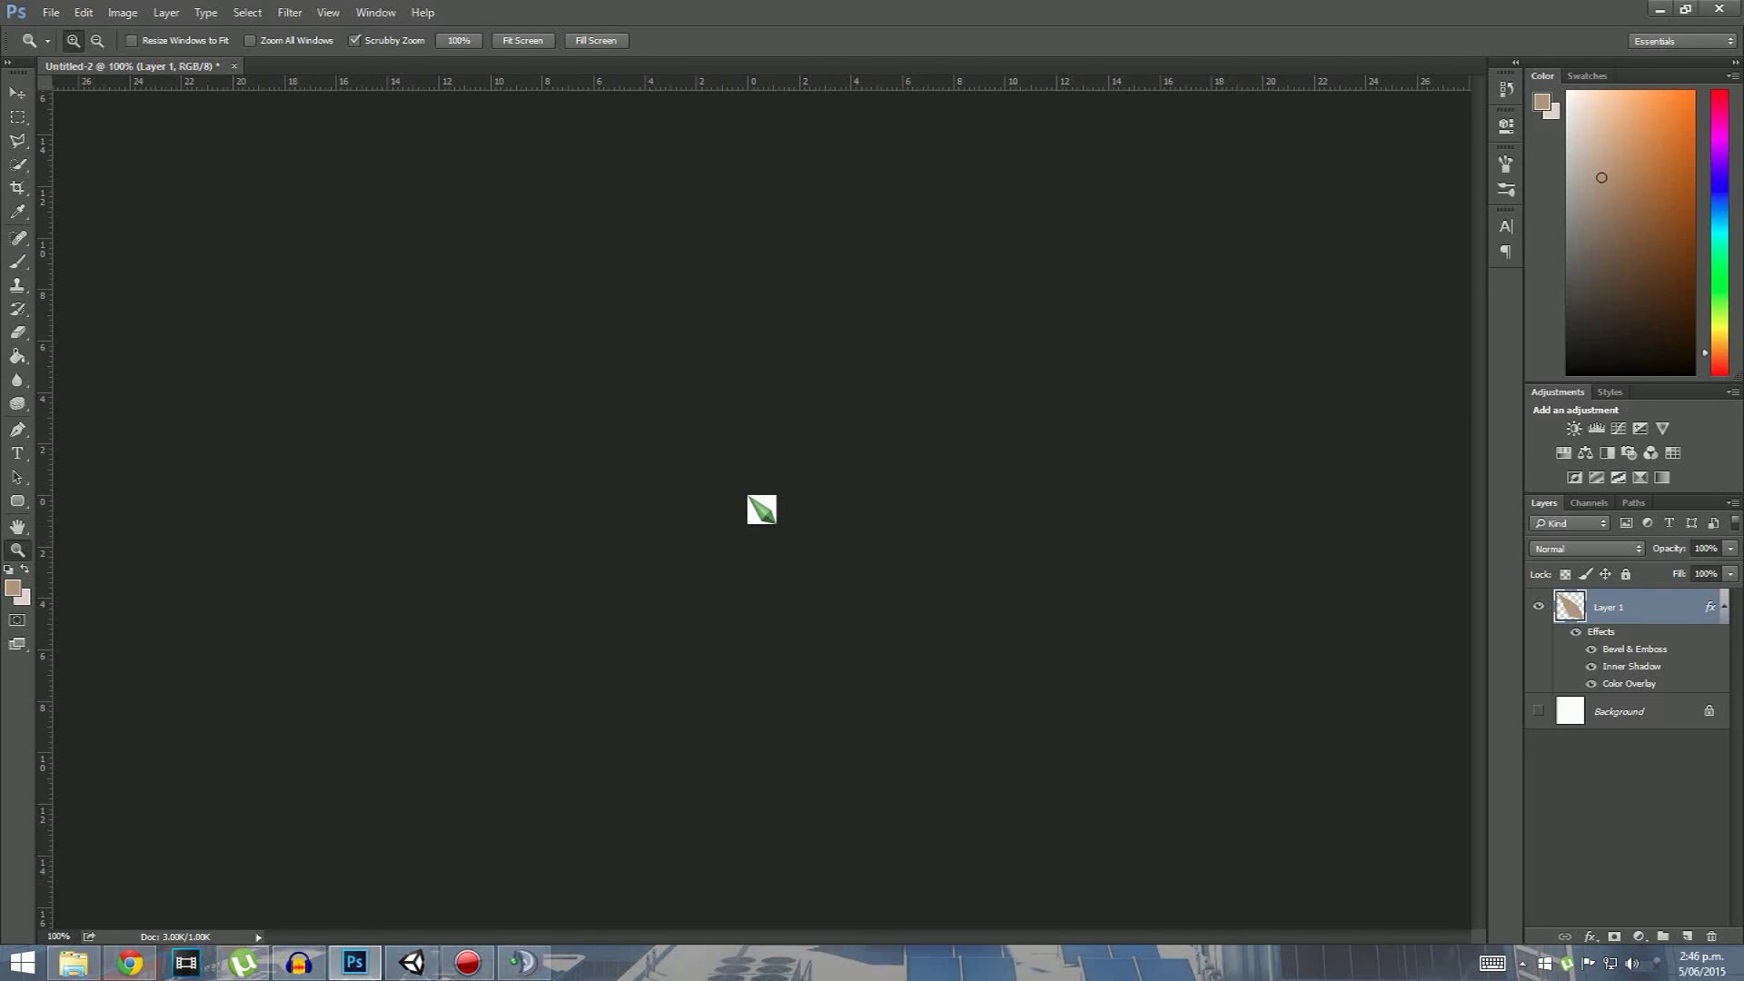
{"action": "left_click", "coordinate": [50, 12]}
{"action": "left_click", "coordinate": [73, 213]}
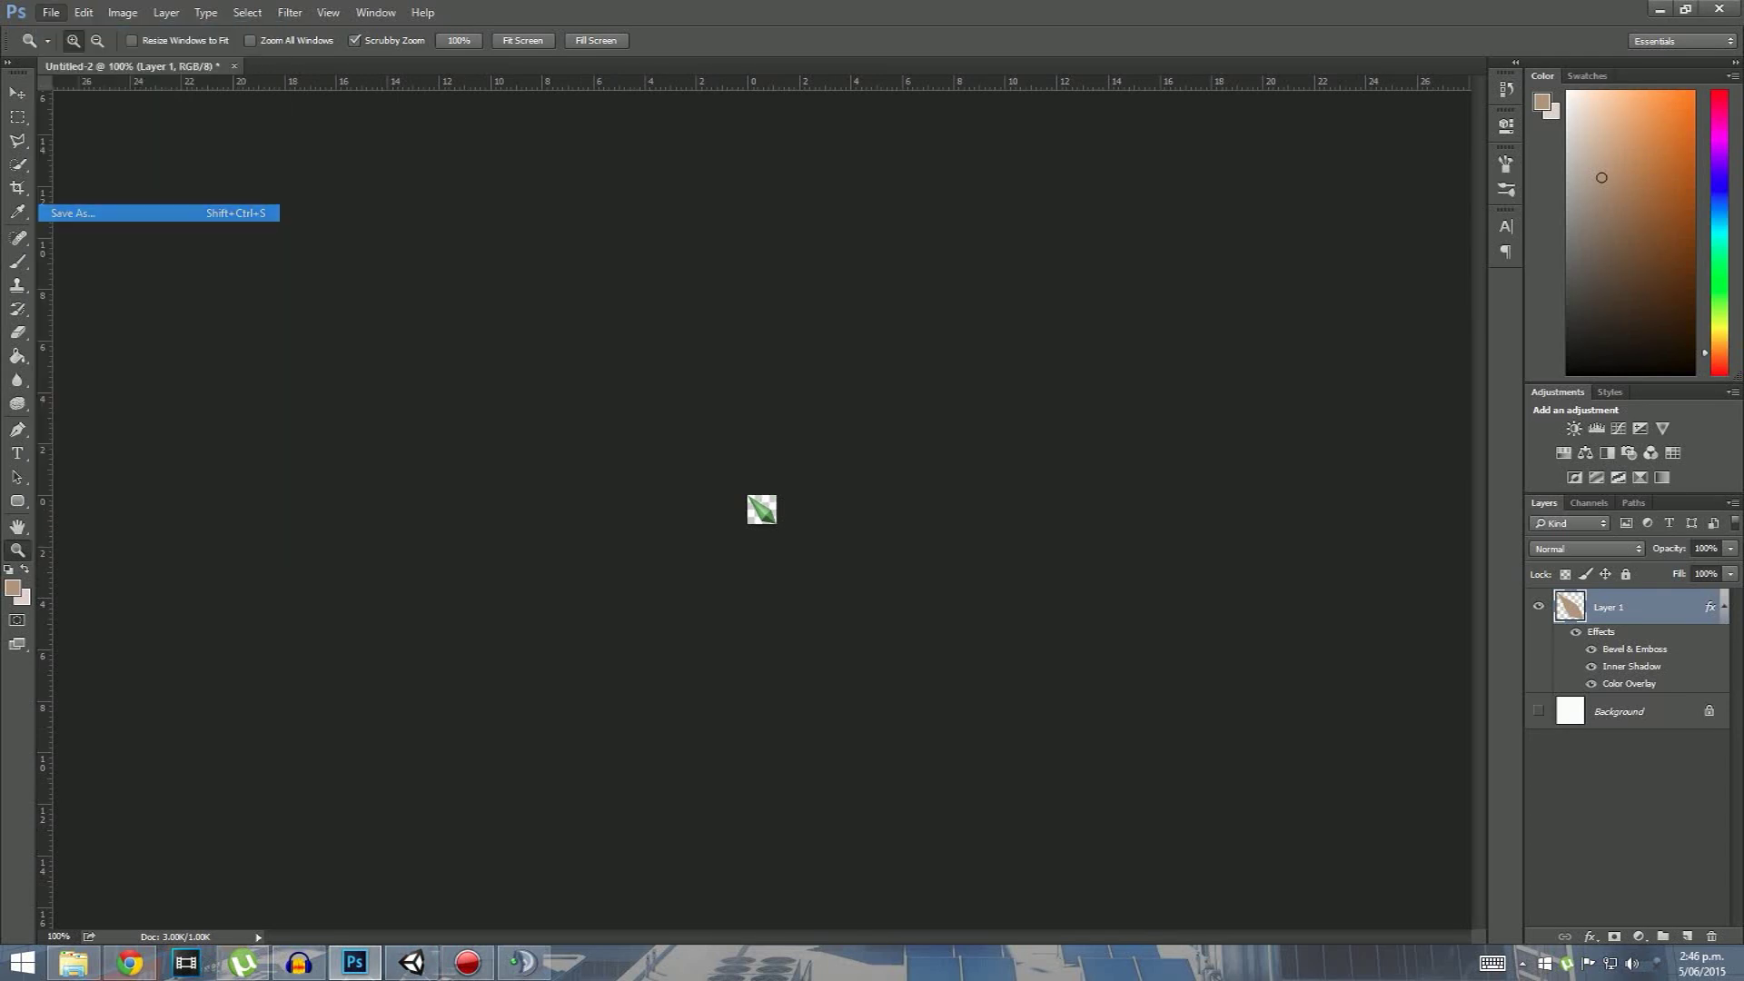
{"action": "left_click", "coordinate": [181, 770]}
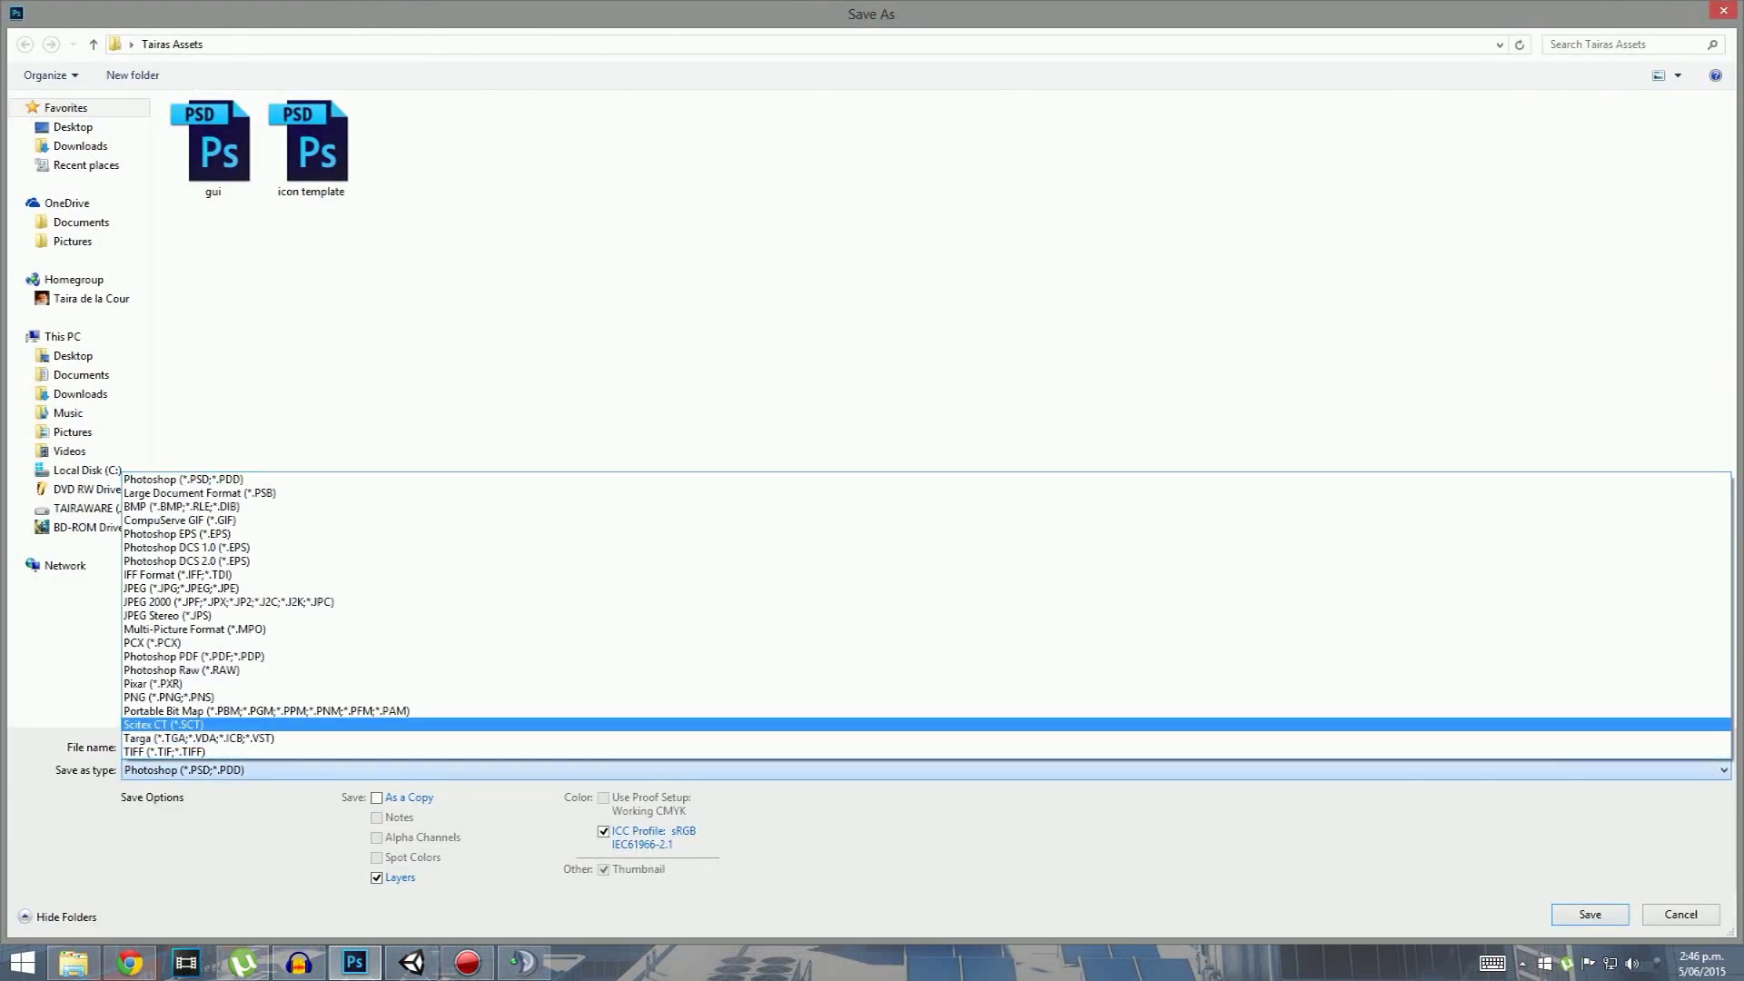
{"action": "left_click", "coordinate": [182, 700]}
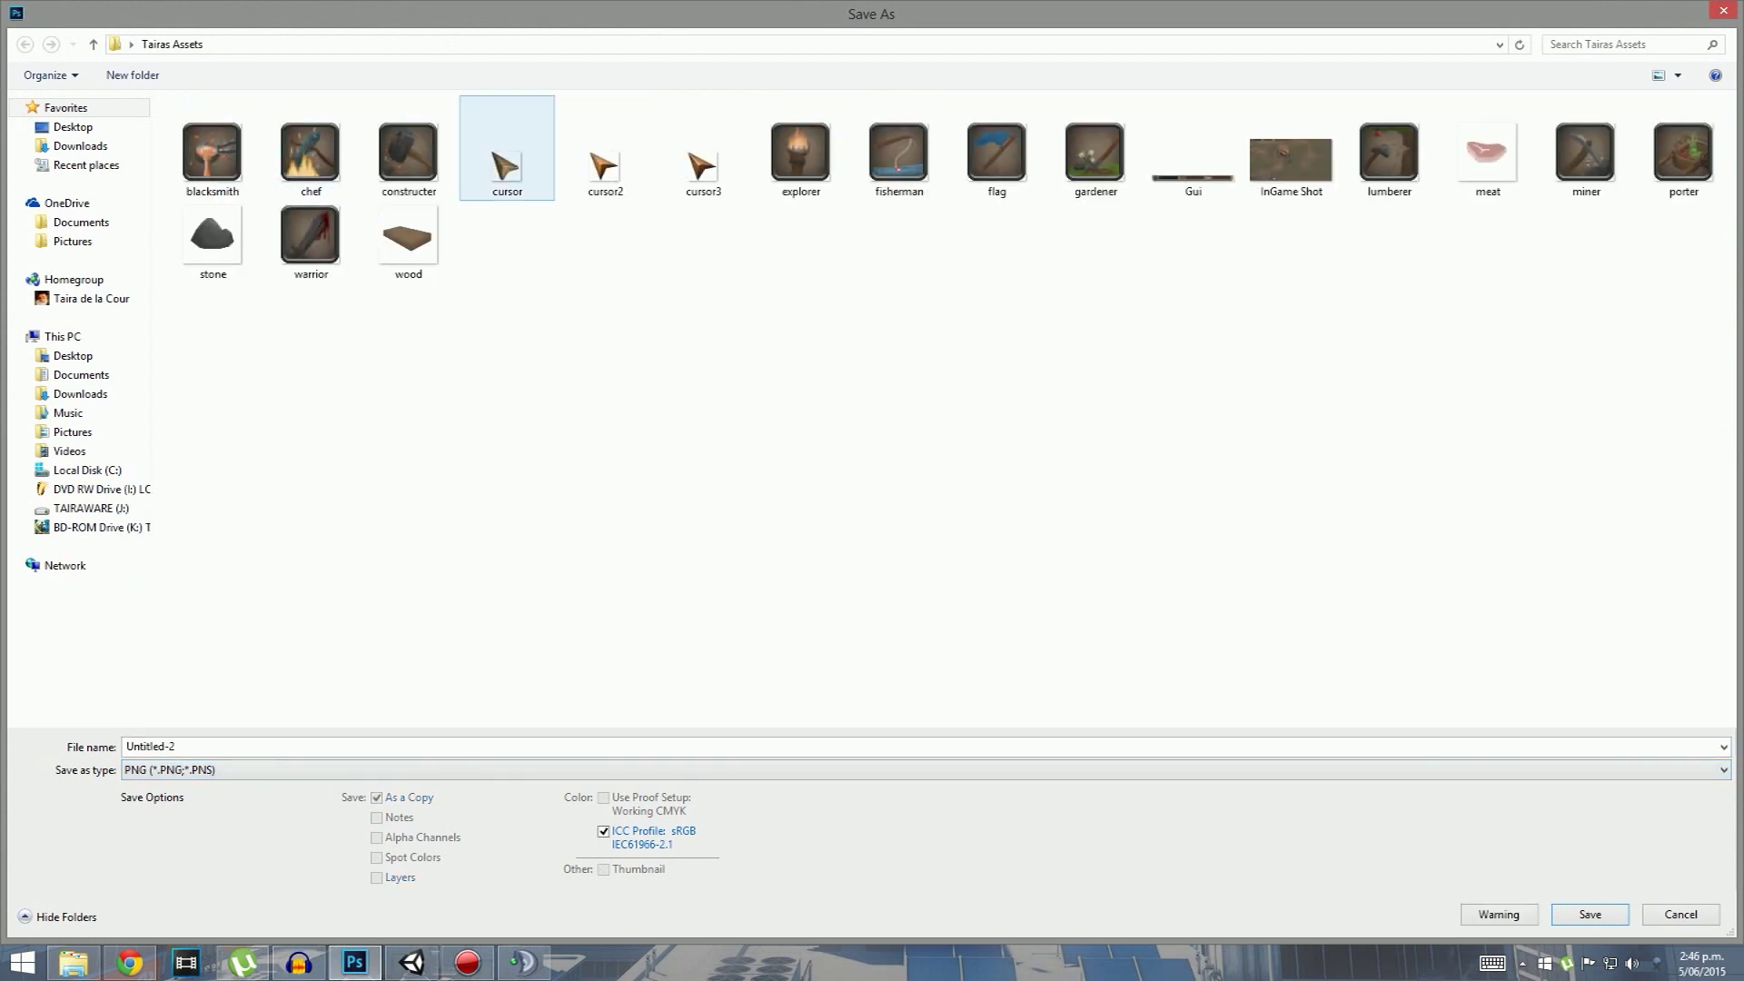
{"action": "key", "text": "shift+Tab"}
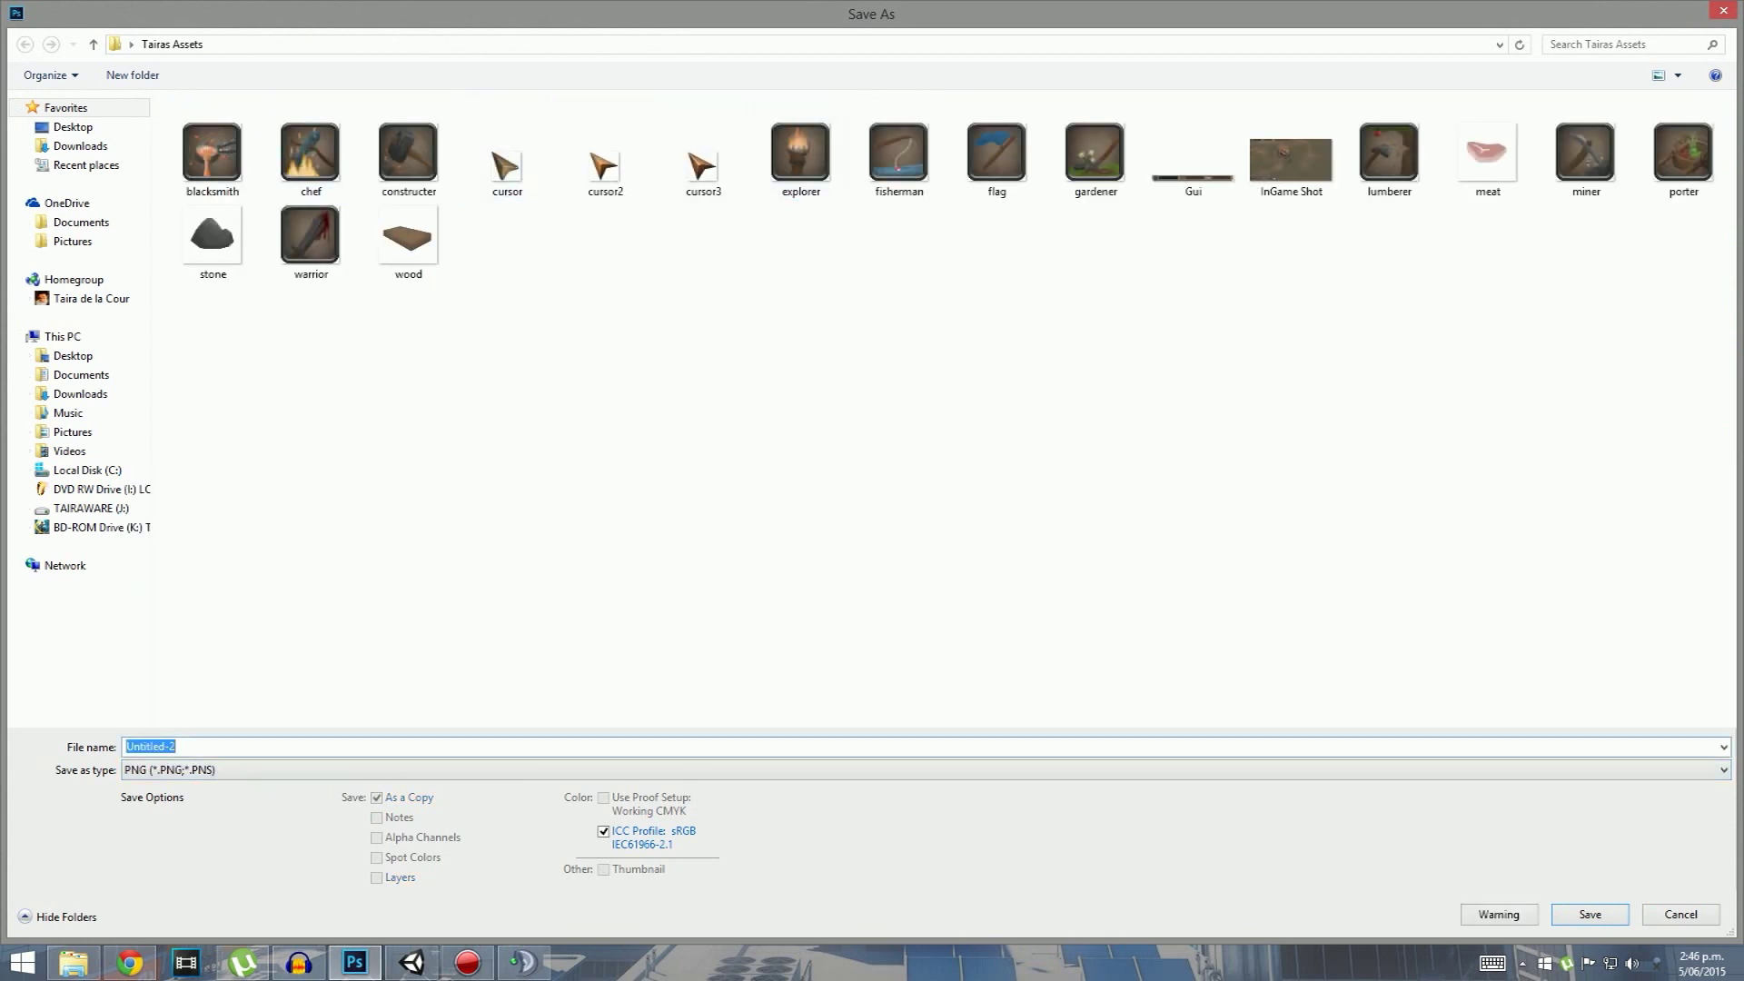
{"action": "type", "text": "cursor 4"}
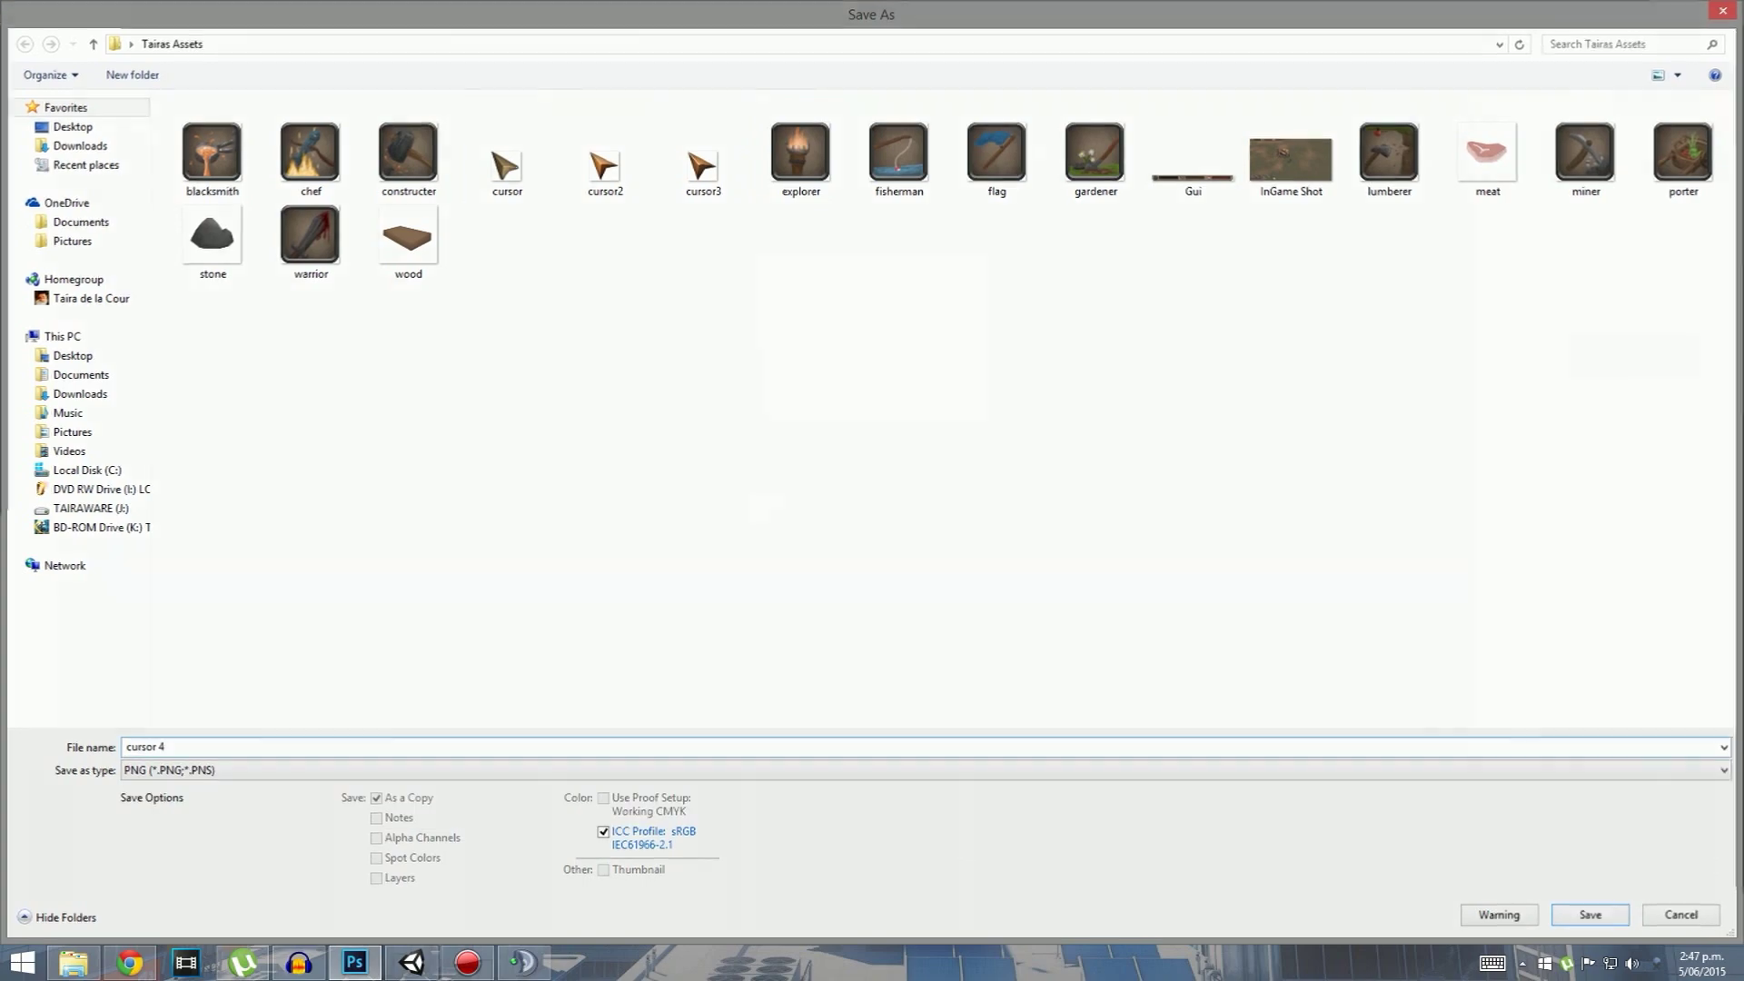
{"action": "key", "text": "Return"}
{"action": "key", "text": "Return"}
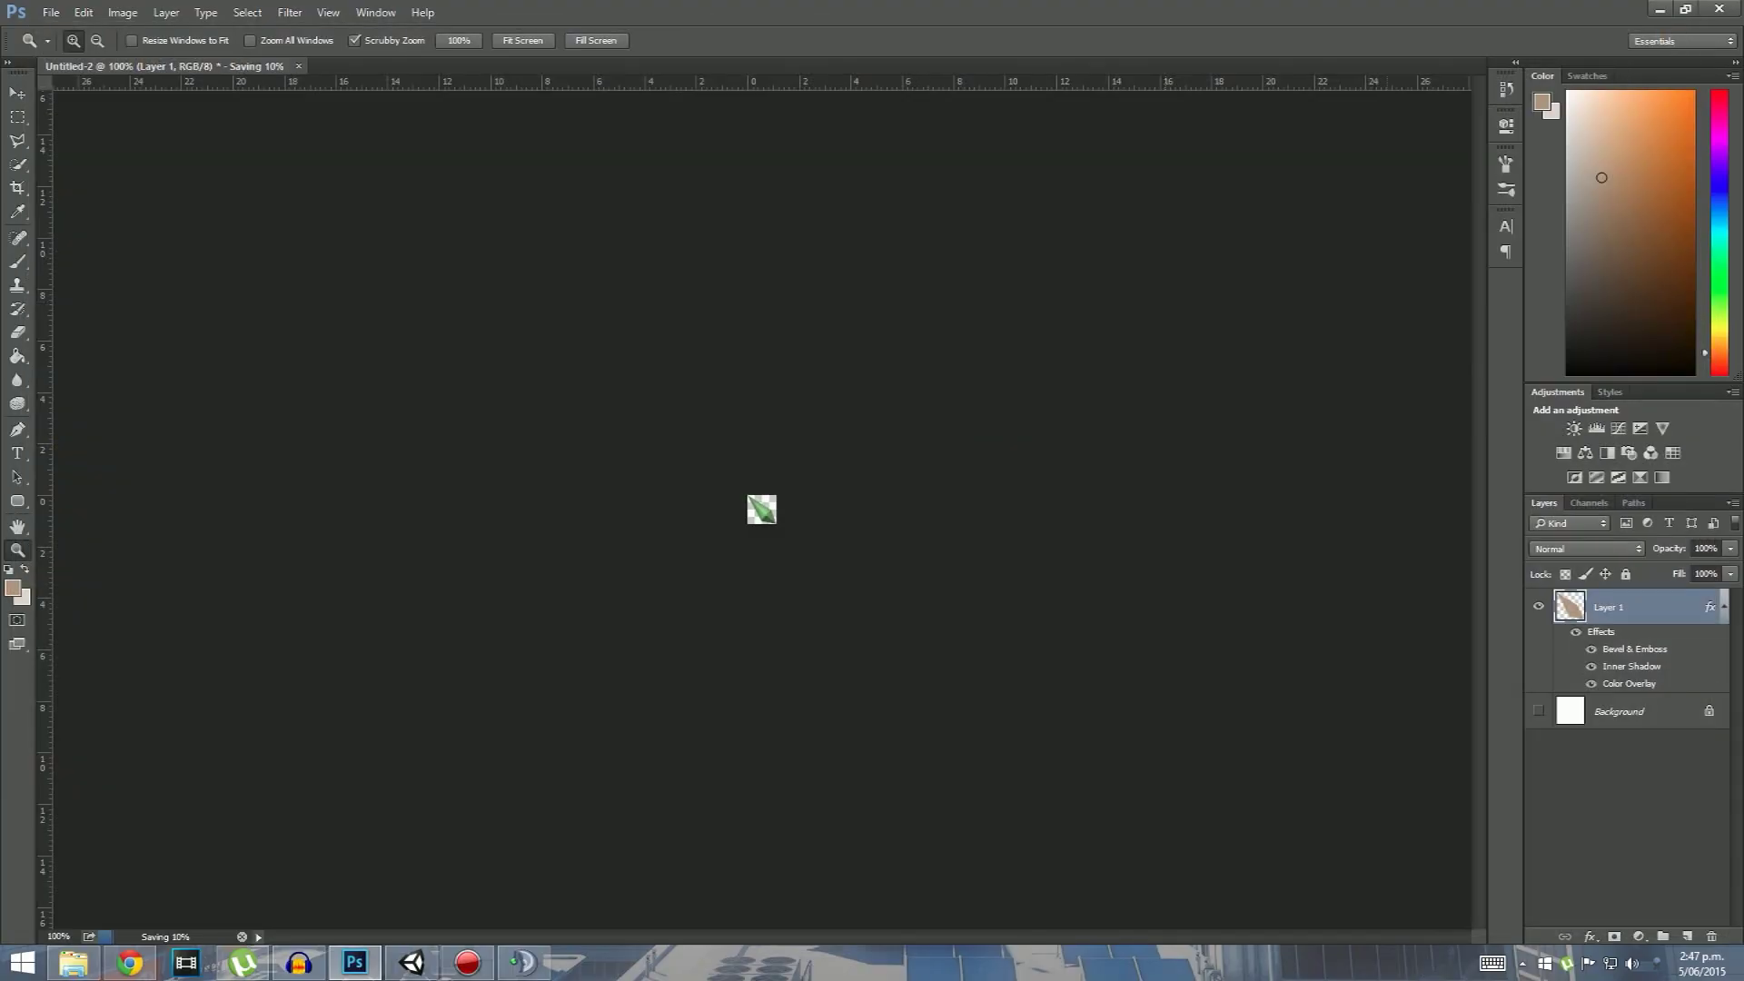
- Import the cursor 4 image from the assets folder in File Explorer into Unity's MyTown GUI folder
{"action": "left_click", "coordinate": [74, 962]}
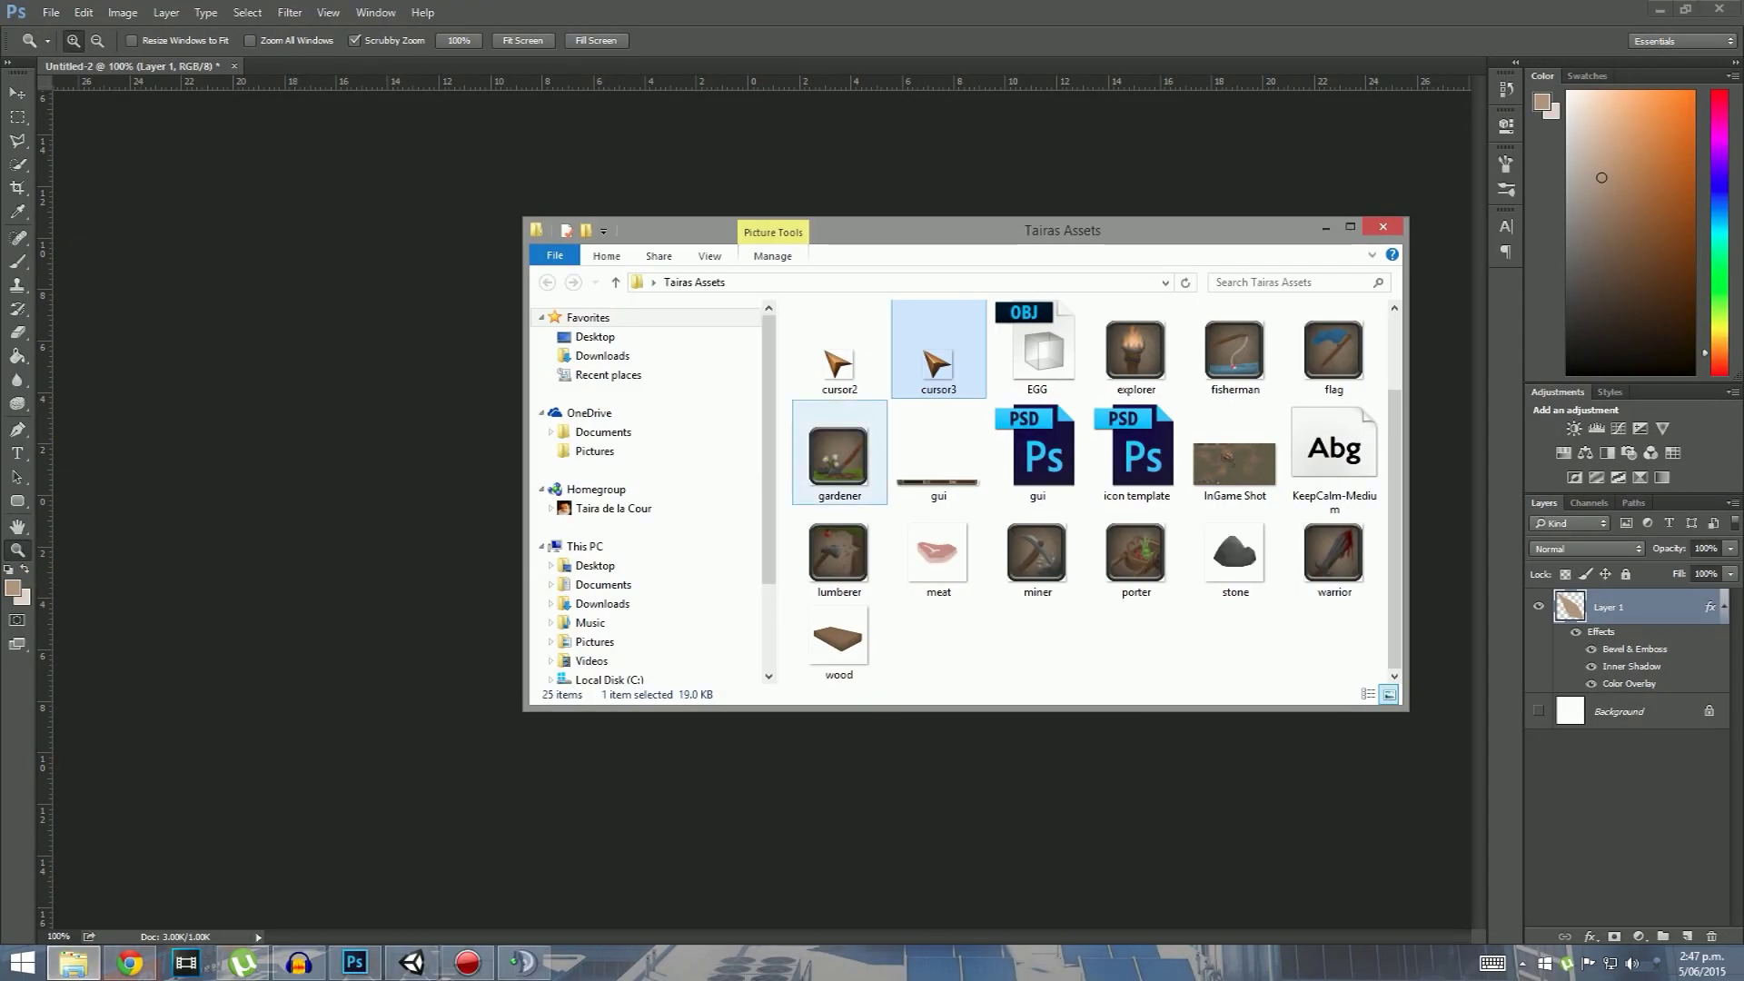
{"action": "left_click", "coordinate": [1090, 610]}
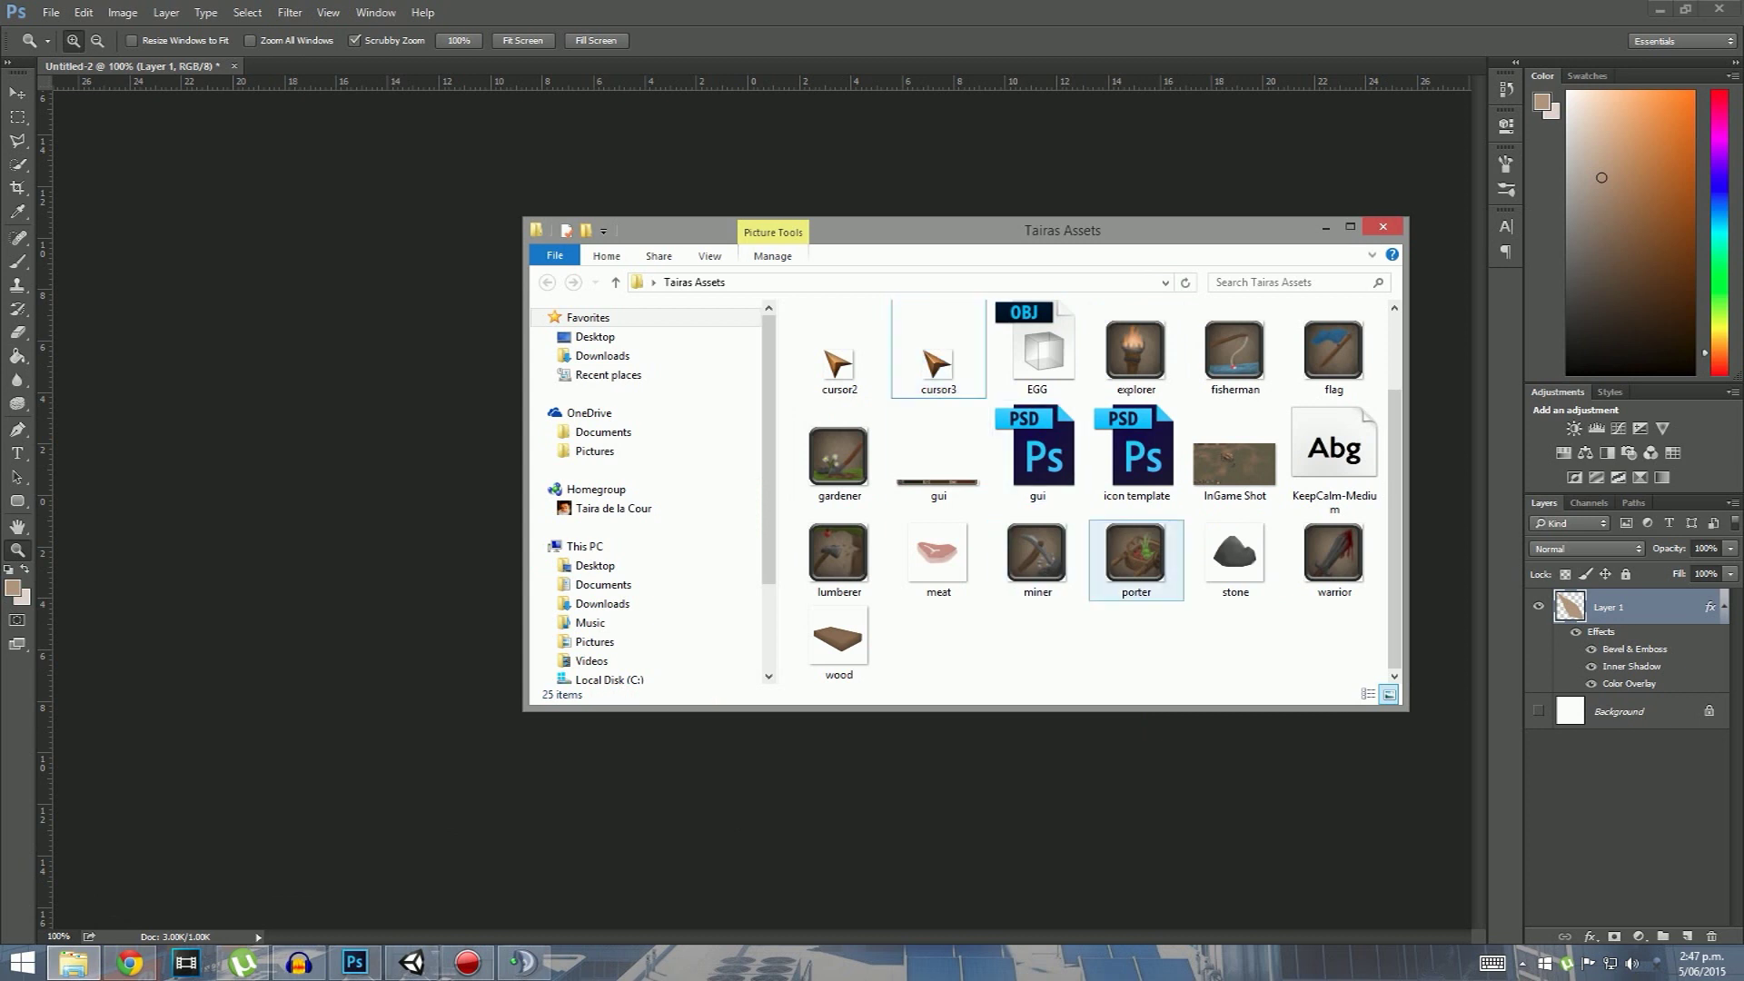
{"action": "scroll", "coordinate": [1135, 490], "scroll_direction": "up", "scroll_amount": 1}
{"action": "scroll", "coordinate": [1136, 482], "scroll_direction": "down", "scroll_amount": 1}
{"action": "scroll", "coordinate": [1218, 454], "scroll_direction": "up", "scroll_amount": 1}
{"action": "left_click", "coordinate": [1235, 372]}
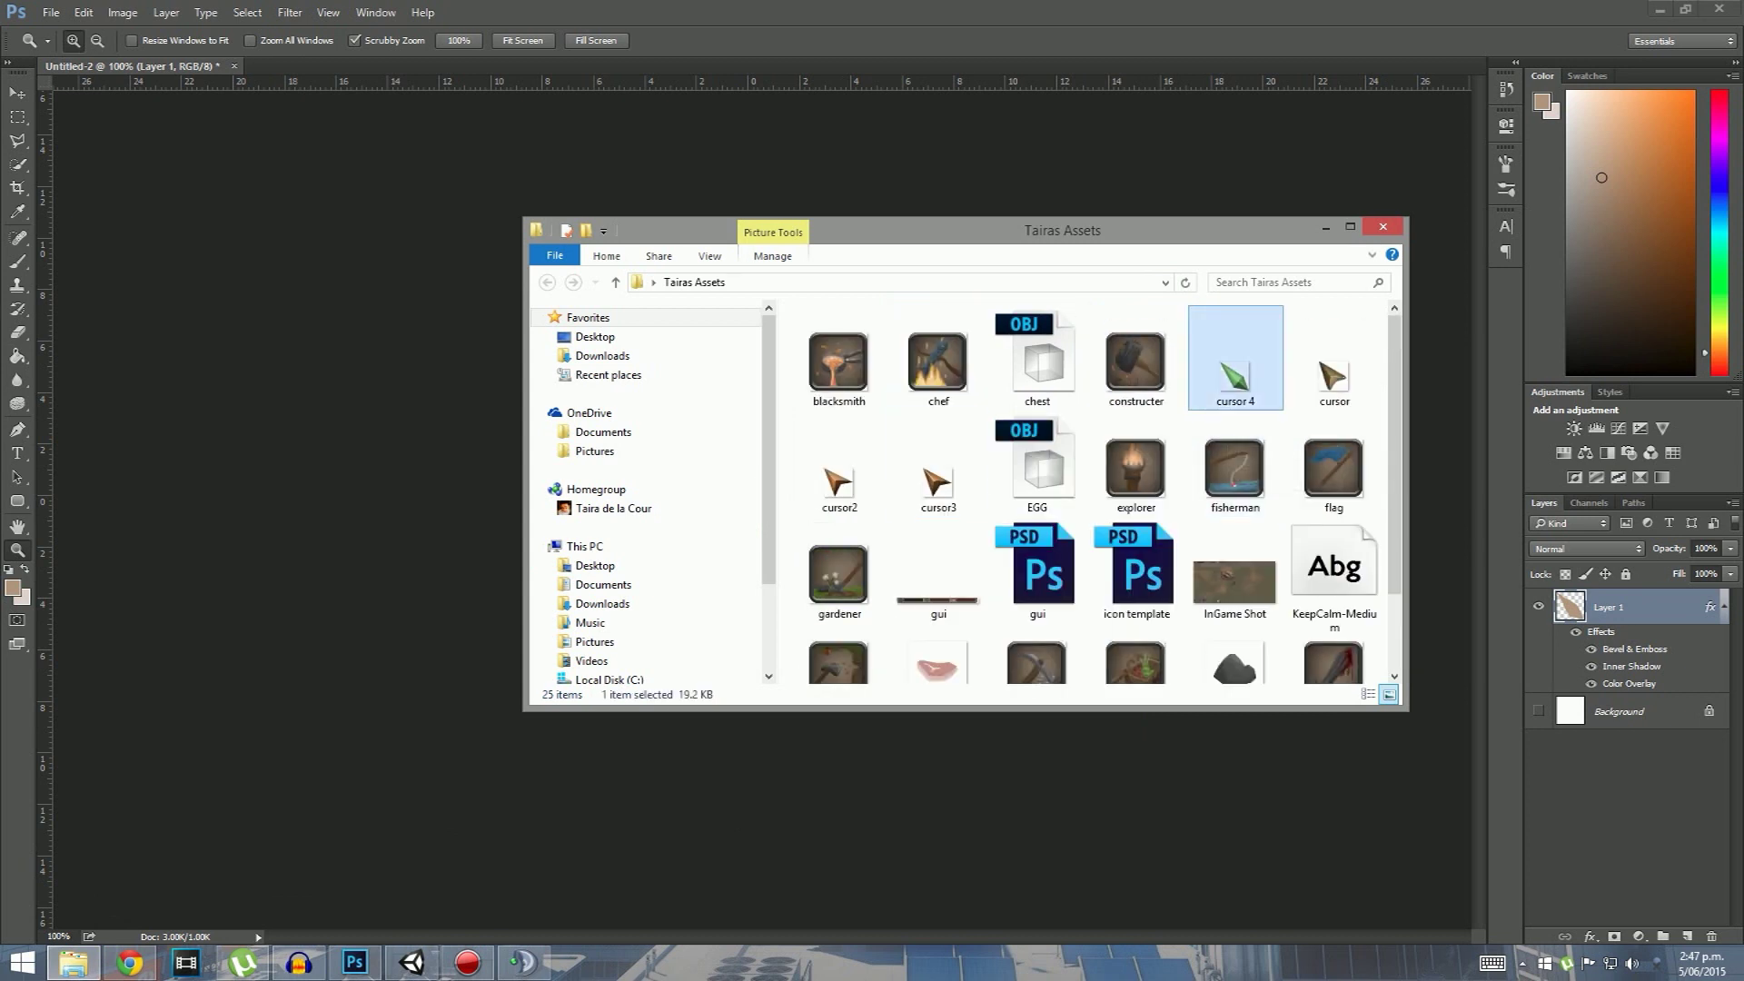
{"action": "left_click_drag", "start_coordinate": [1235, 373], "coordinate": [727, 817]}
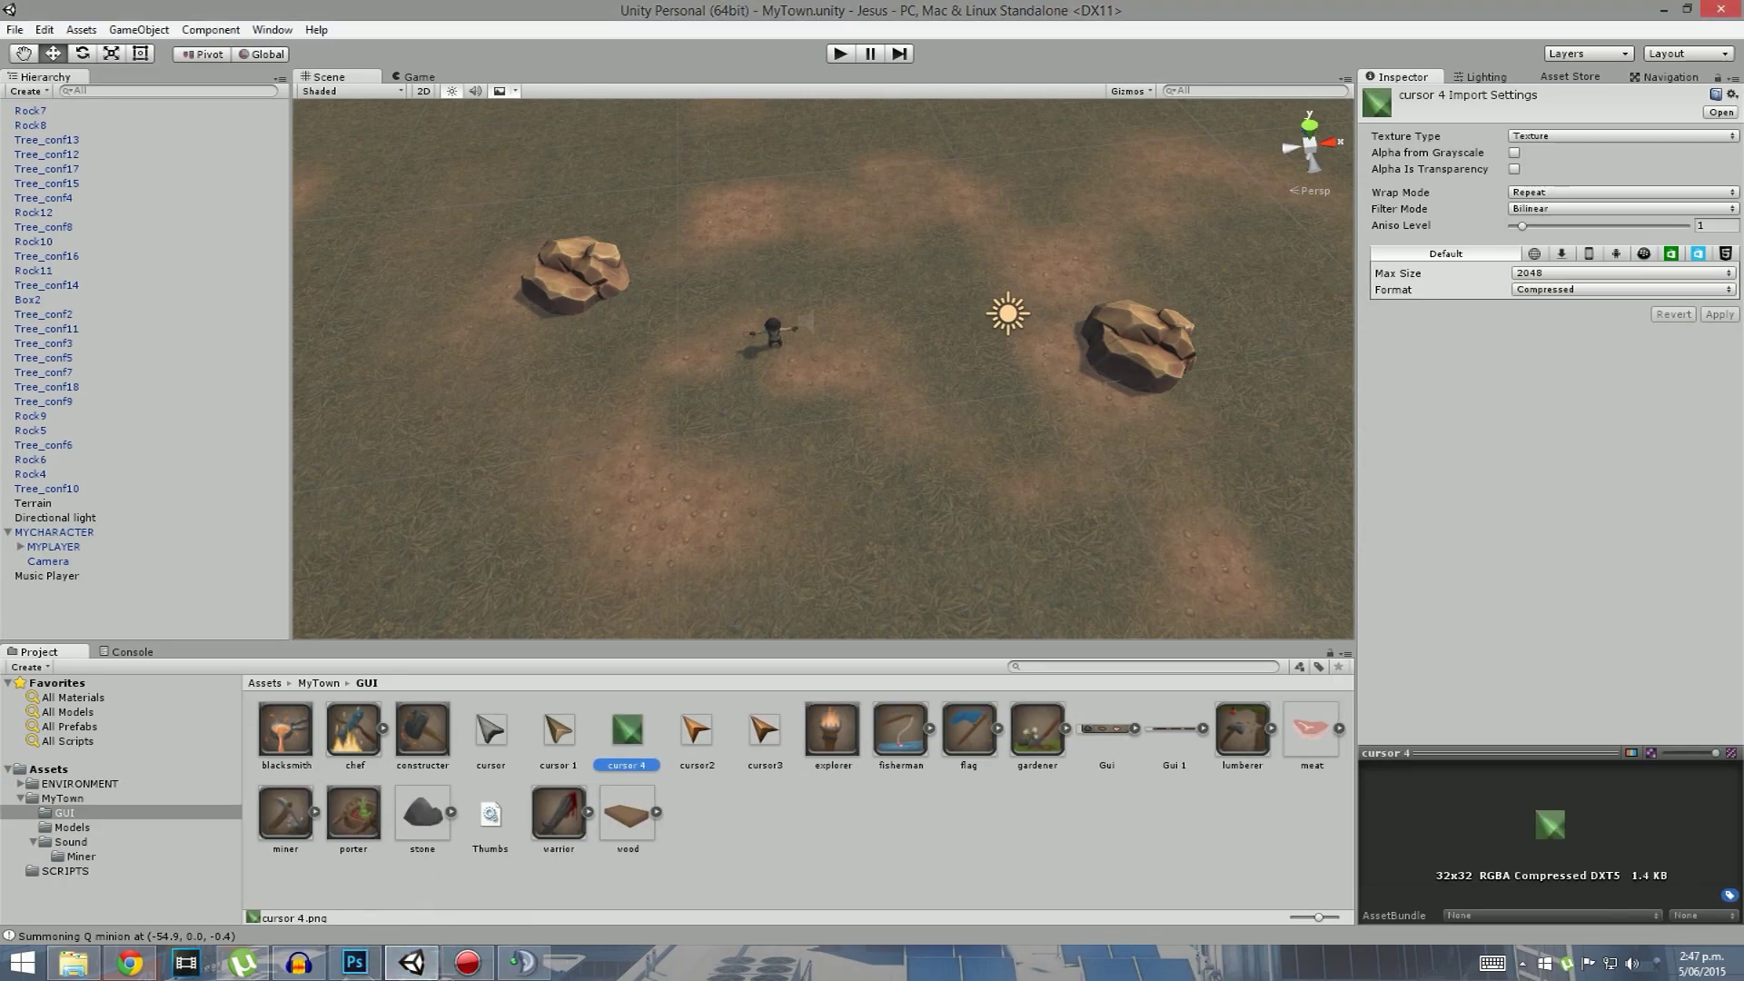
- Apply import settings to cursor 4: Texture Type Cursor, Filter Mode Point, Max Size 32 and Format Truecolor
{"action": "left_click", "coordinate": [1622, 136]}
{"action": "left_click", "coordinate": [1599, 237]}
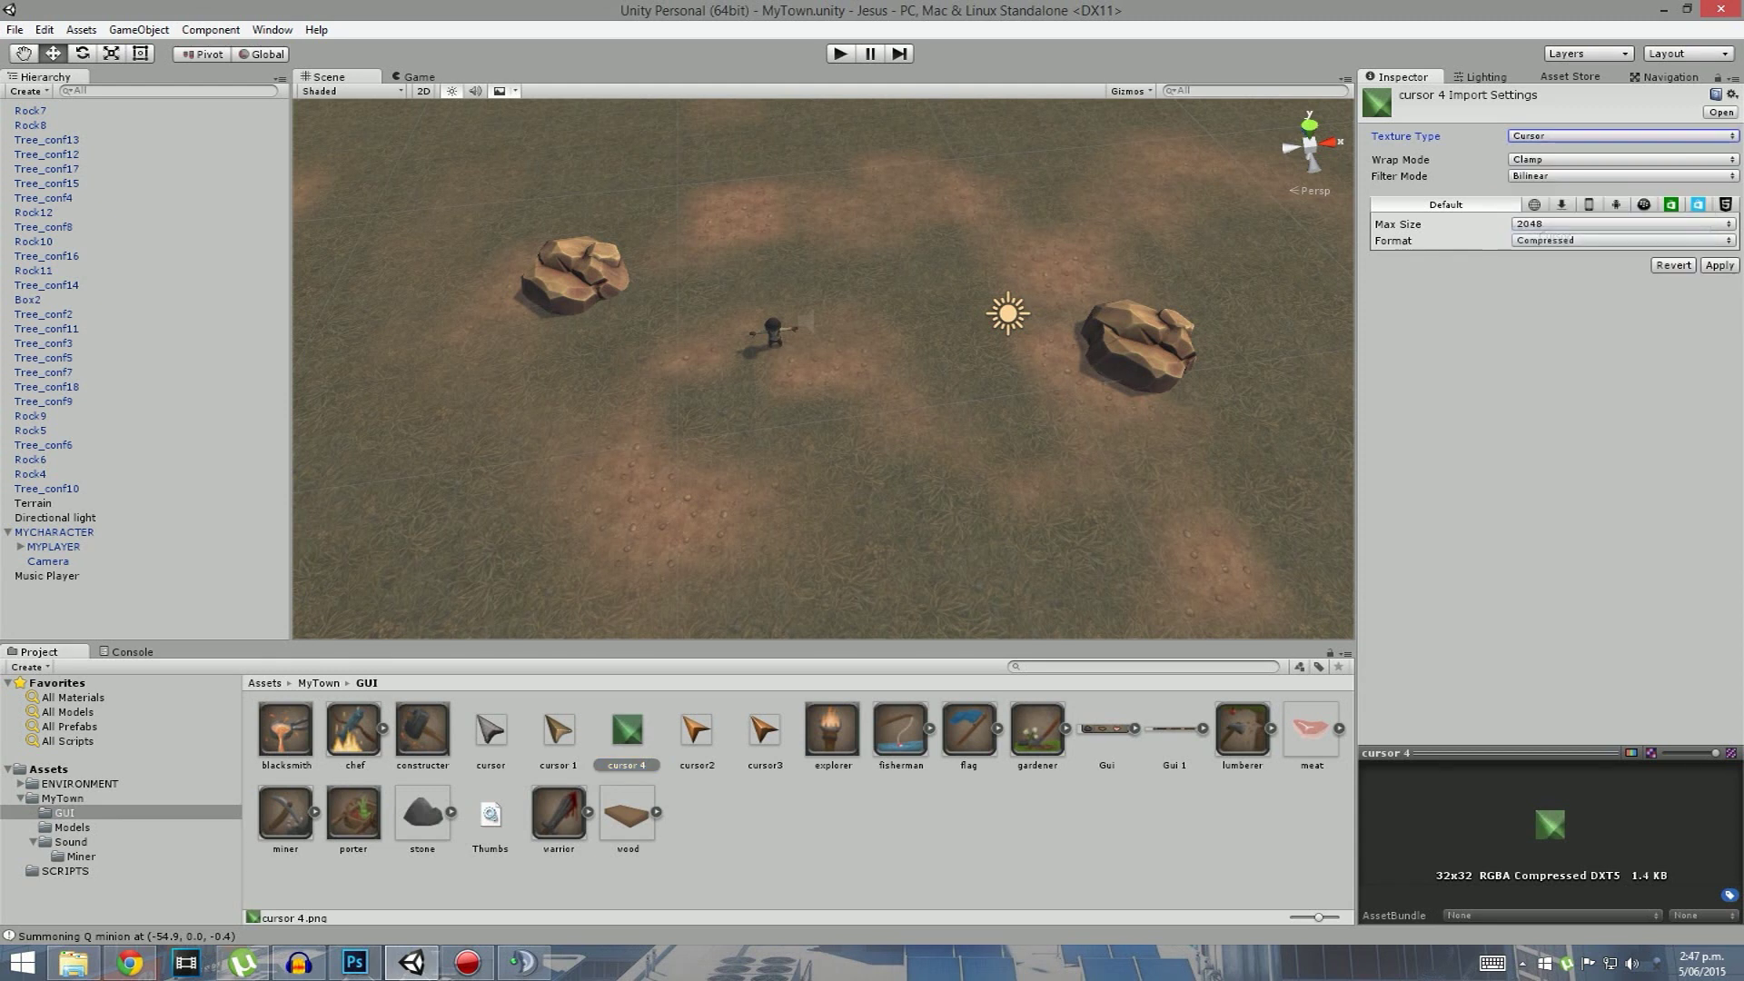
{"action": "left_click", "coordinate": [1621, 175]}
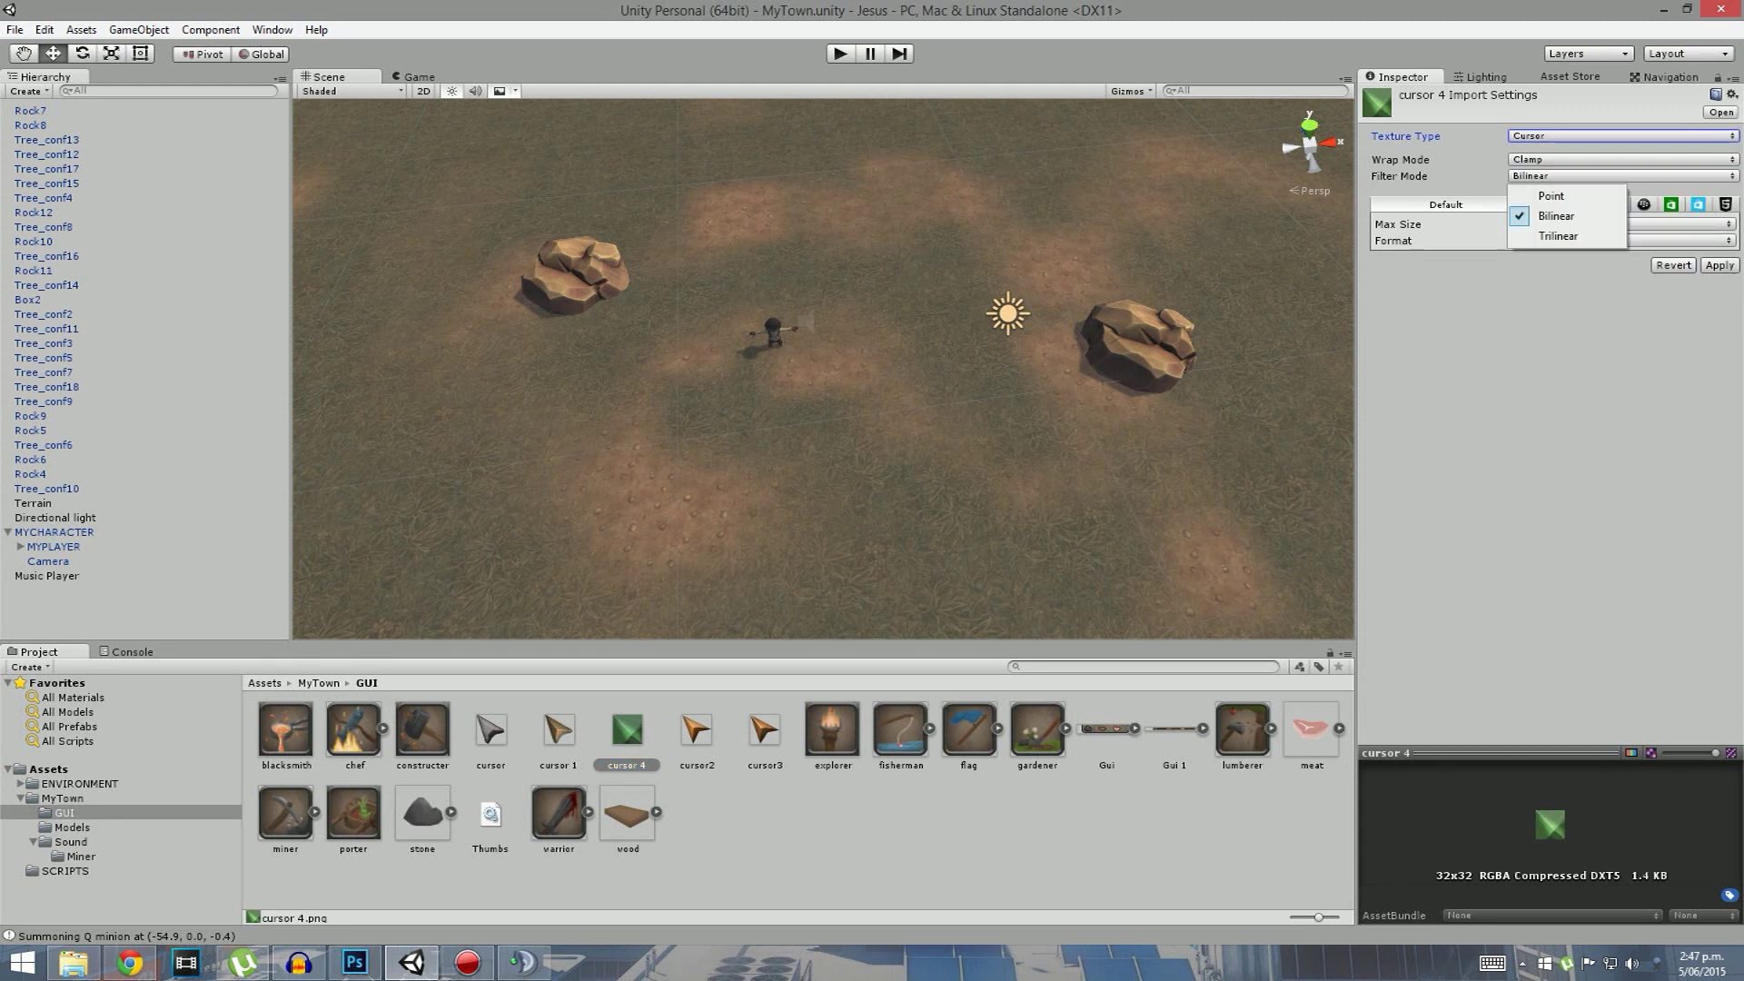
{"action": "left_click", "coordinate": [1544, 194]}
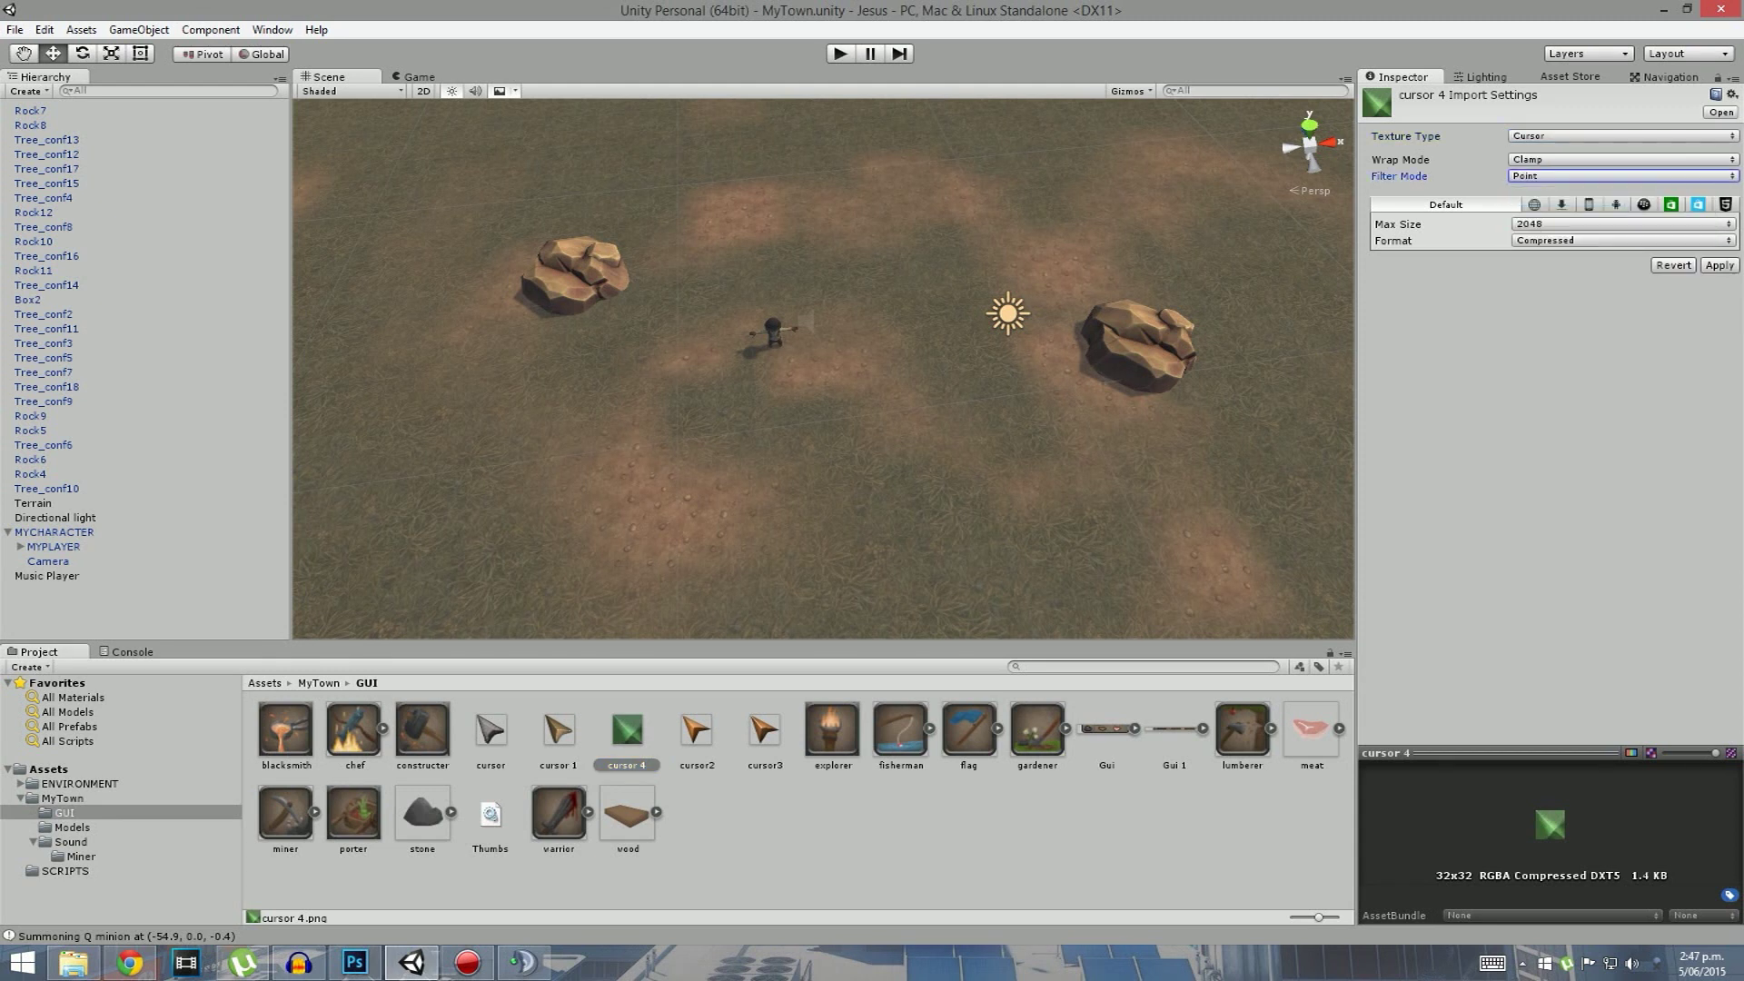
{"action": "left_click", "coordinate": [1621, 224]}
{"action": "left_click", "coordinate": [1562, 245]}
{"action": "left_click", "coordinate": [1622, 240]}
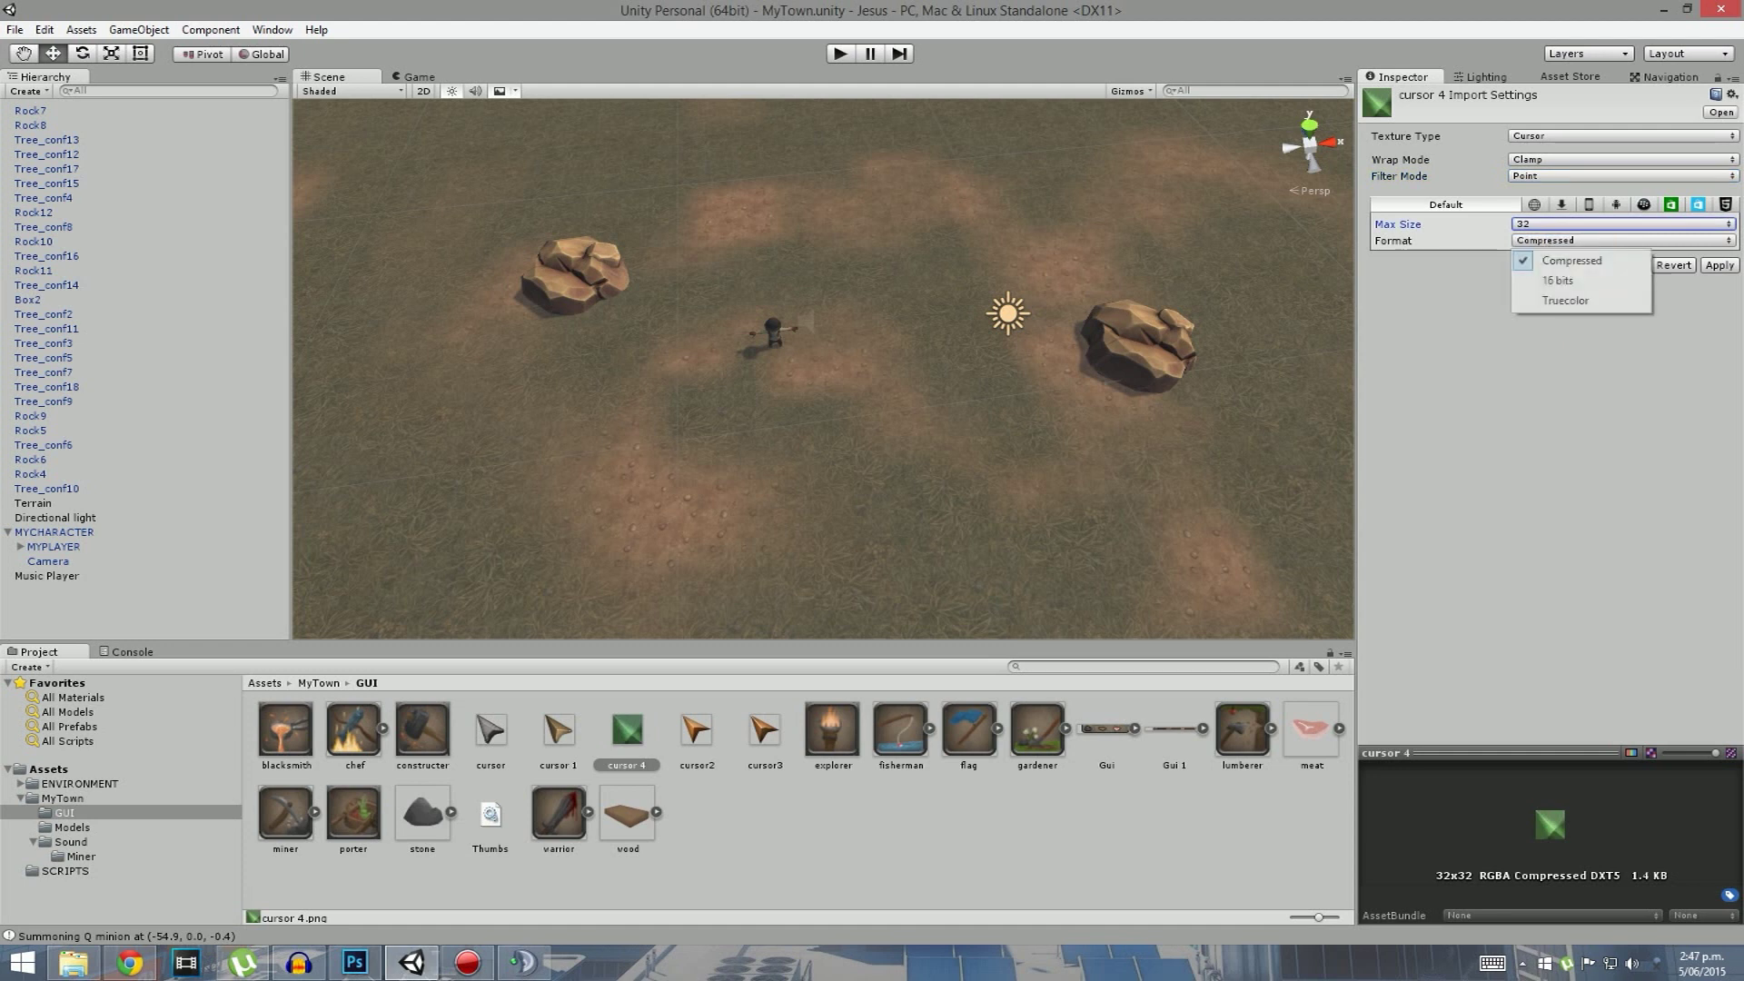
{"action": "left_click", "coordinate": [1565, 300]}
{"action": "left_click", "coordinate": [1718, 265]}
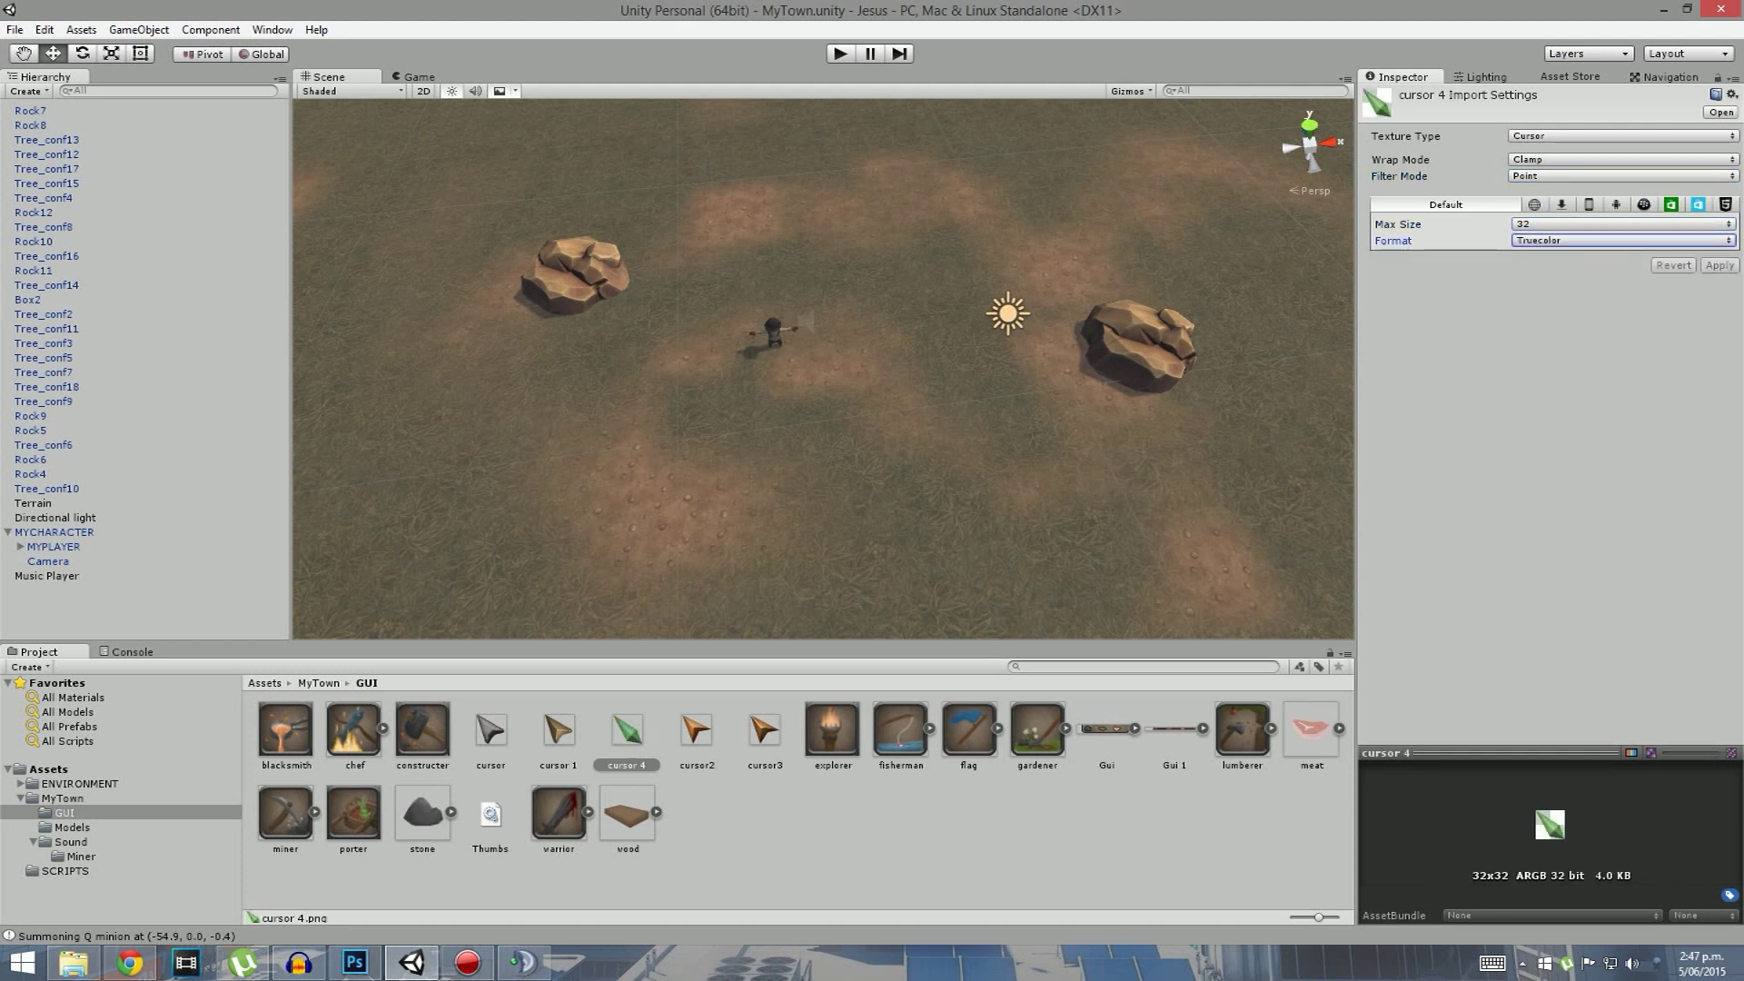
- Open the project's Player settings and assign the cursor 4 texture as the Default Cursor
{"action": "left_click", "coordinate": [690, 872]}
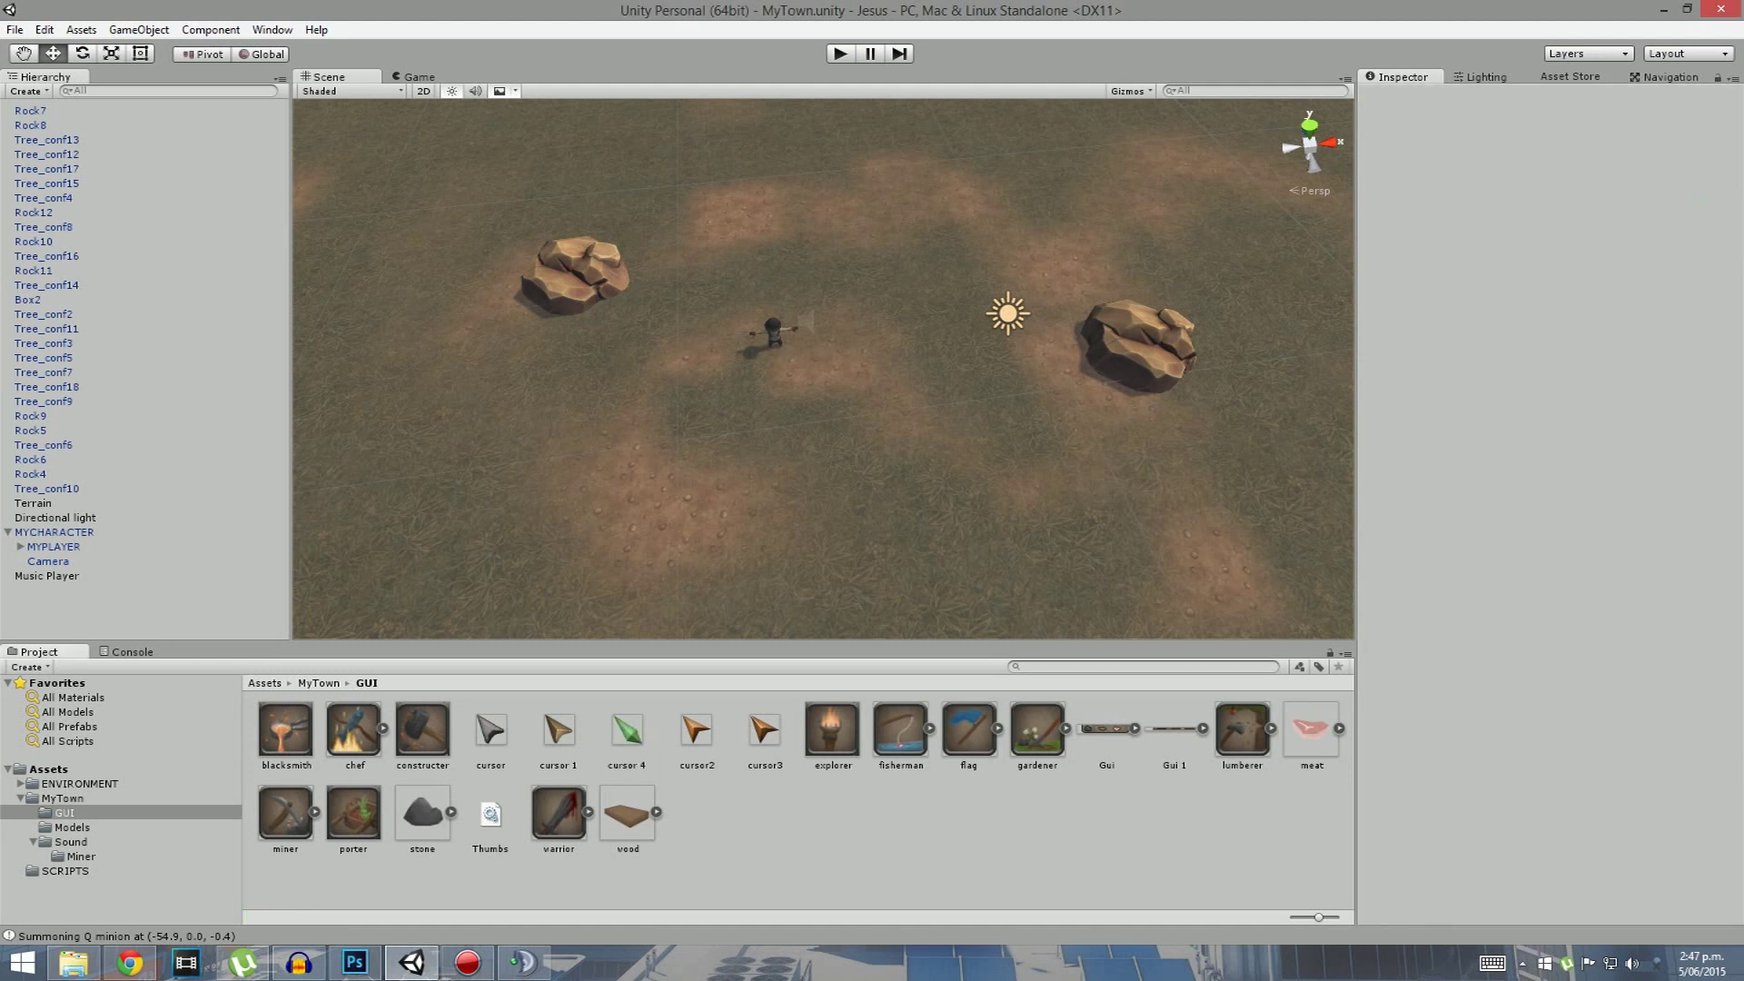
{"action": "left_click", "coordinate": [626, 736]}
{"action": "left_click", "coordinate": [15, 29]}
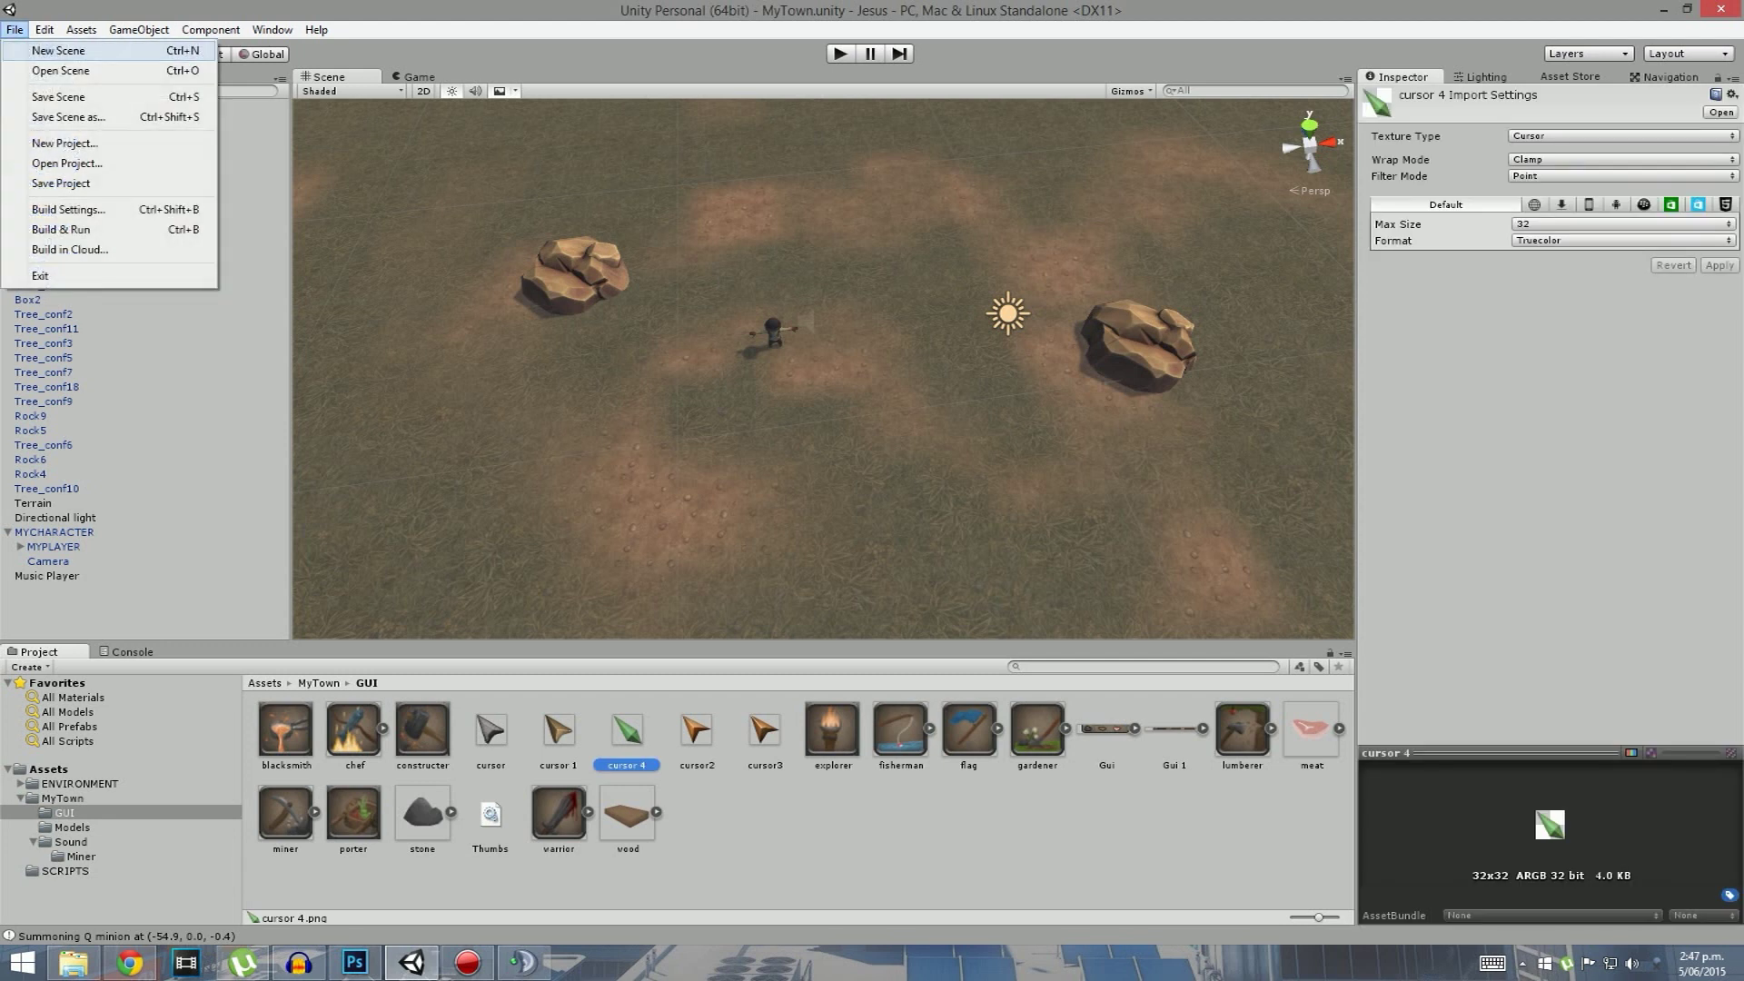
{"action": "mouse_move", "coordinate": [44, 29]}
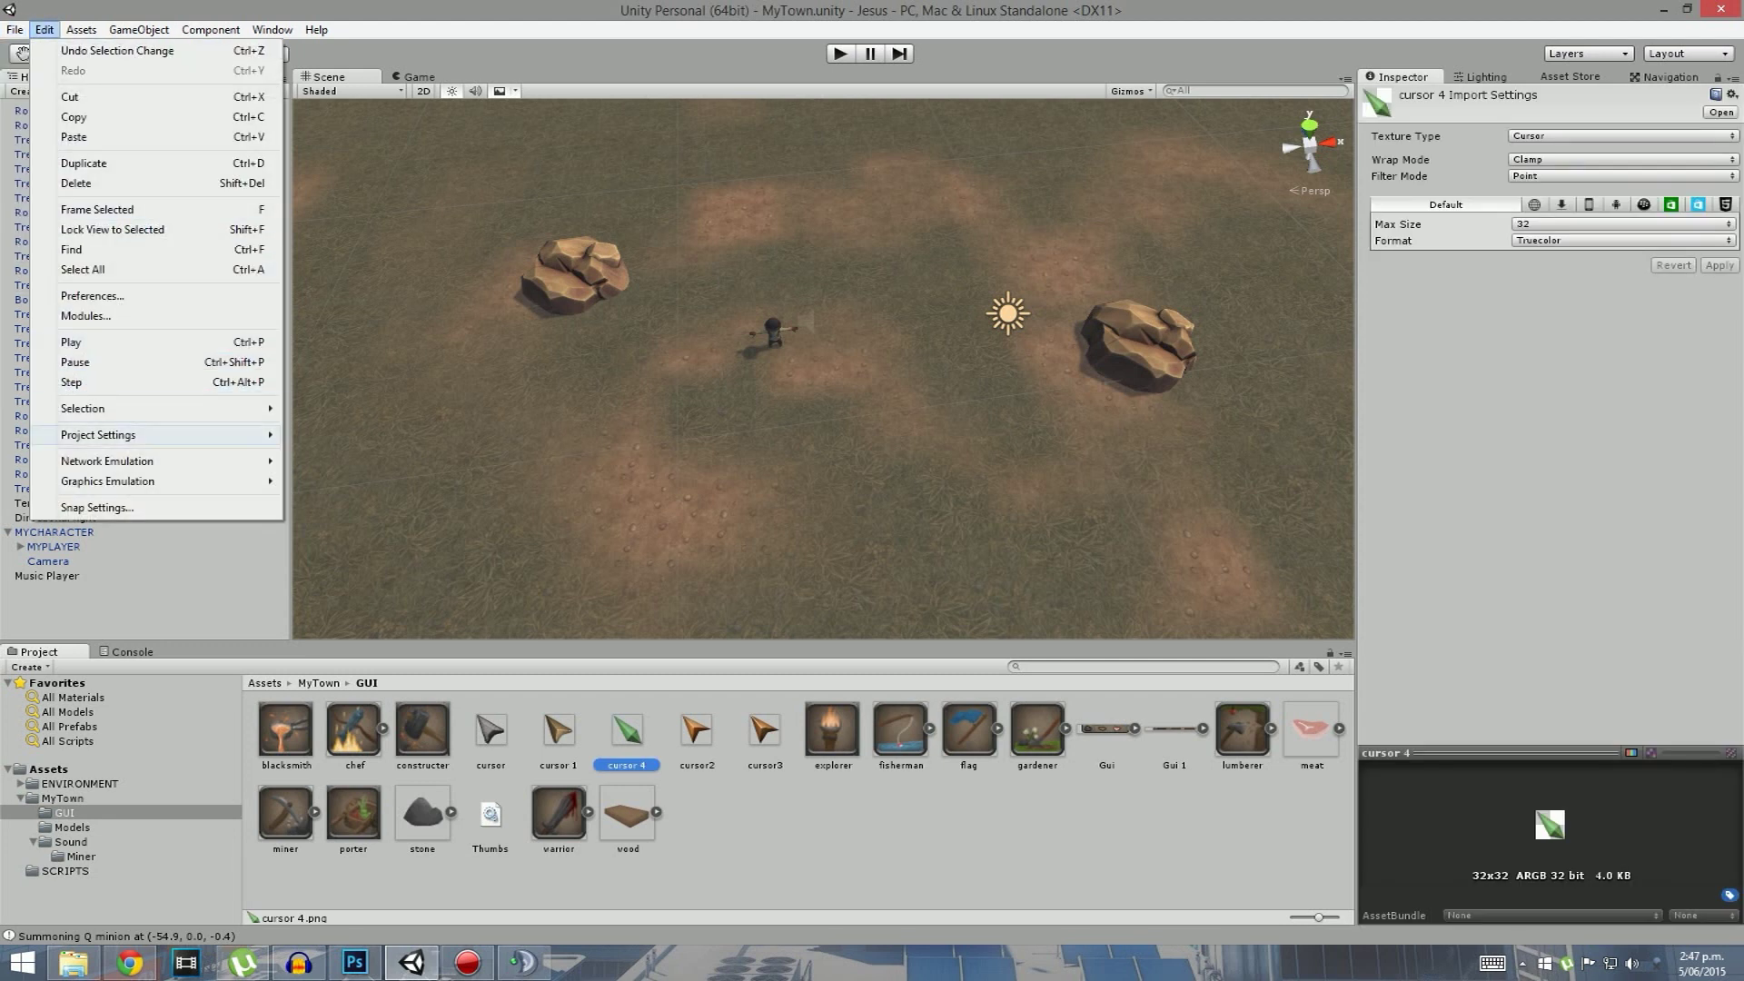
{"action": "mouse_move", "coordinate": [163, 435]}
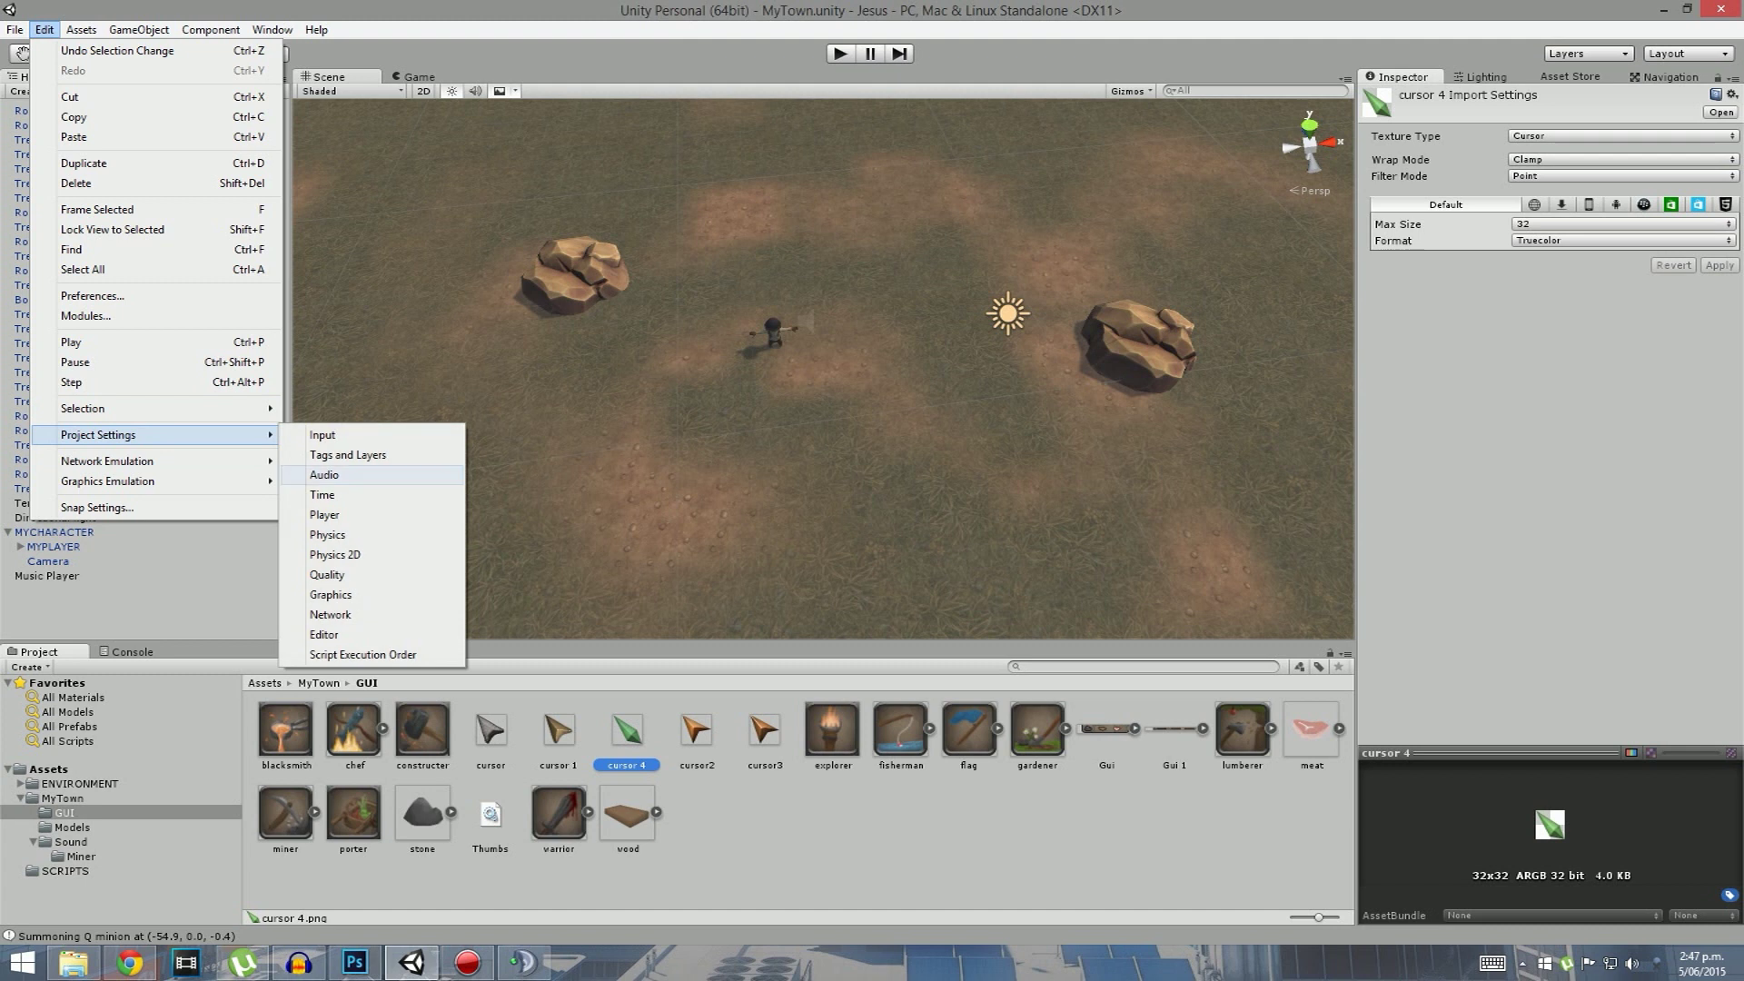
{"action": "left_click", "coordinate": [327, 514]}
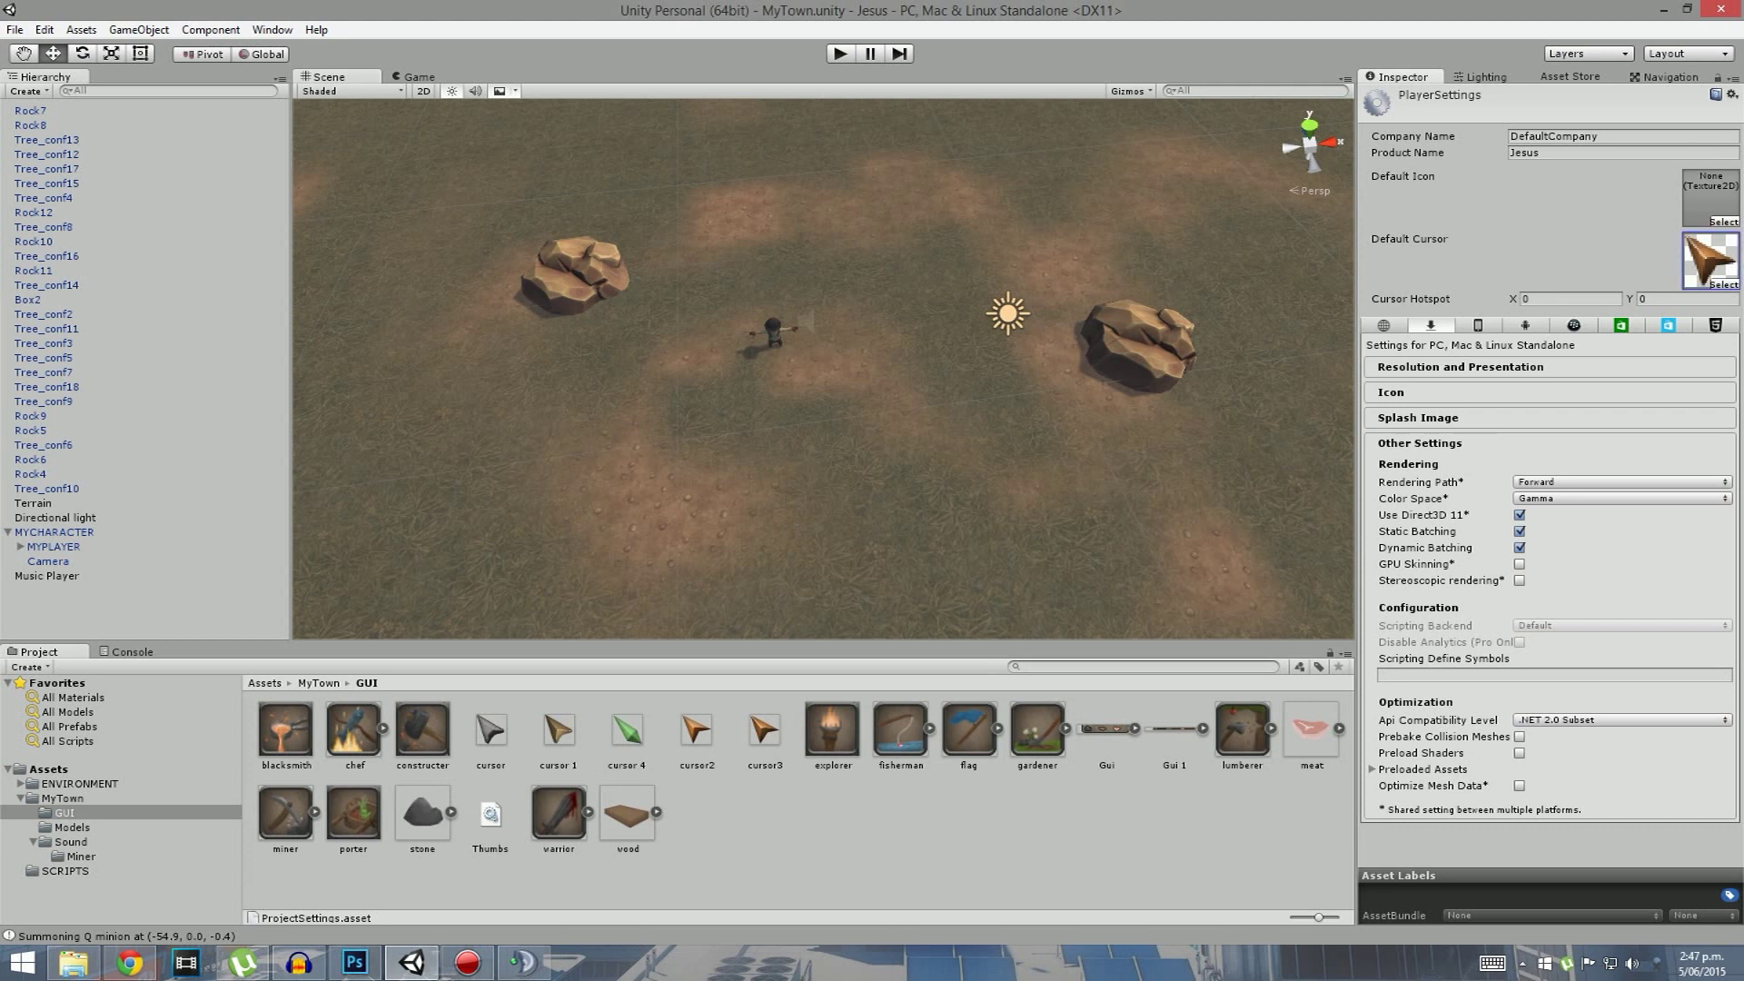
{"action": "left_click_drag", "start_coordinate": [1711, 260], "coordinate": [1710, 261]}
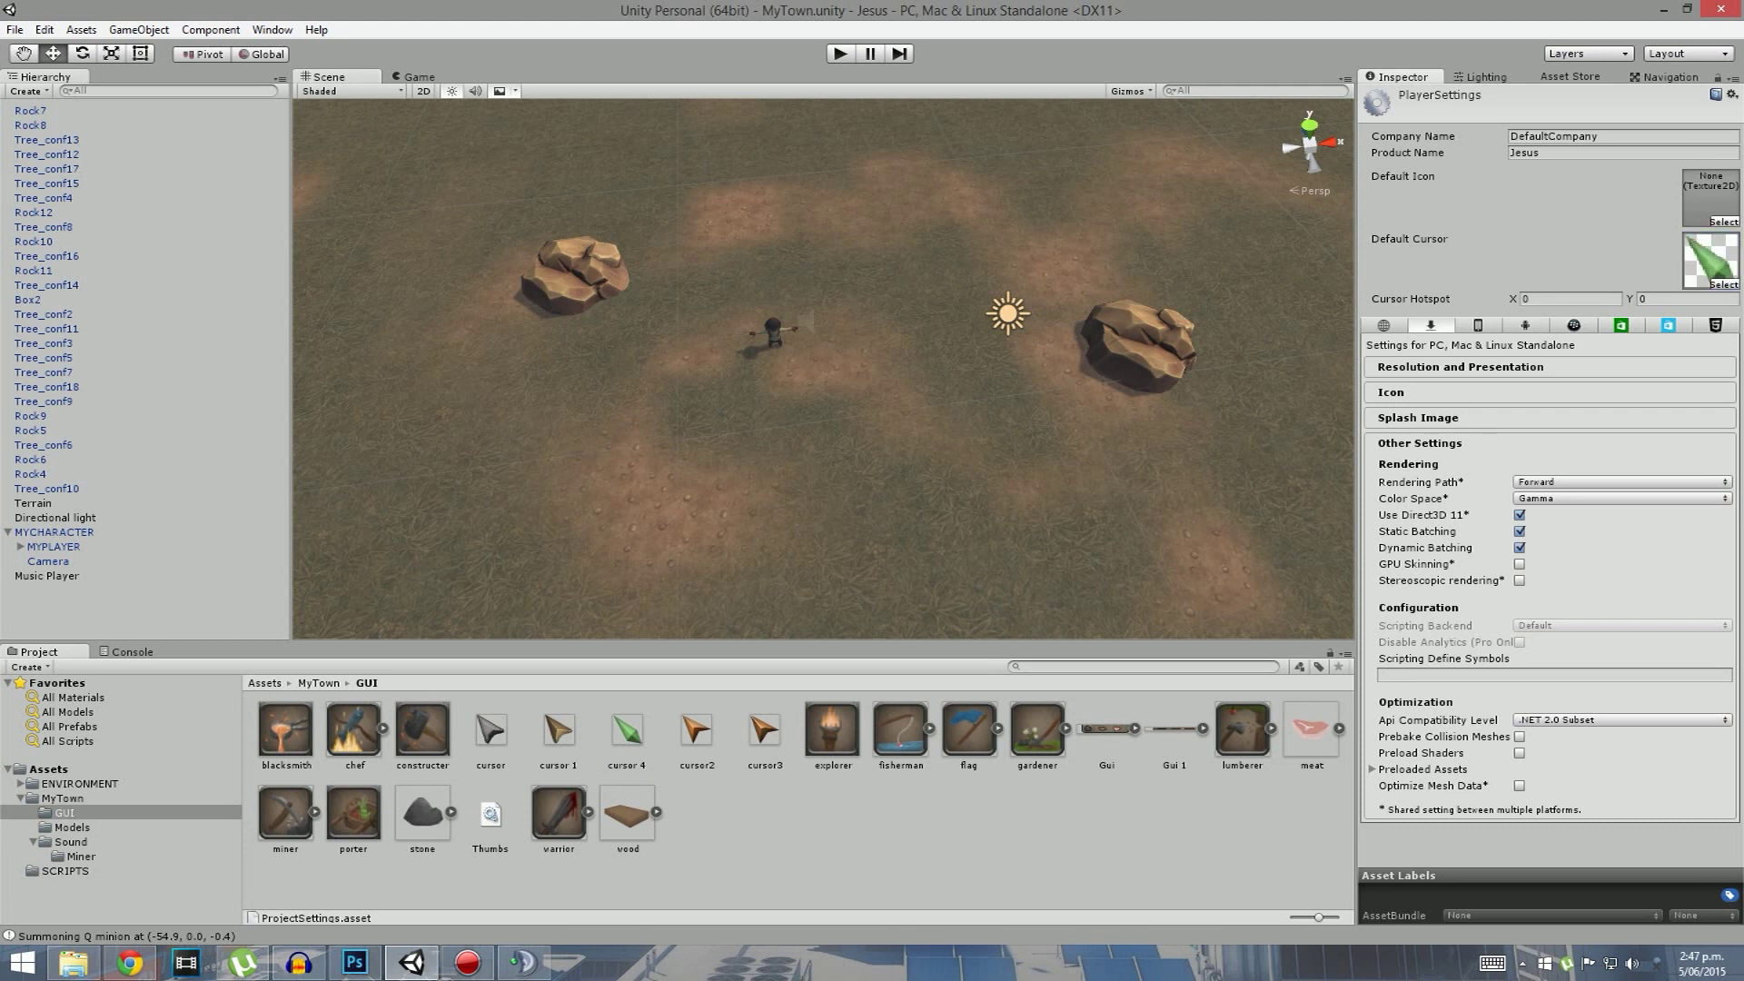
- Play the game and move the character around to test the new cursor, and stop play mode
{"action": "key", "text": "ctrl+p"}
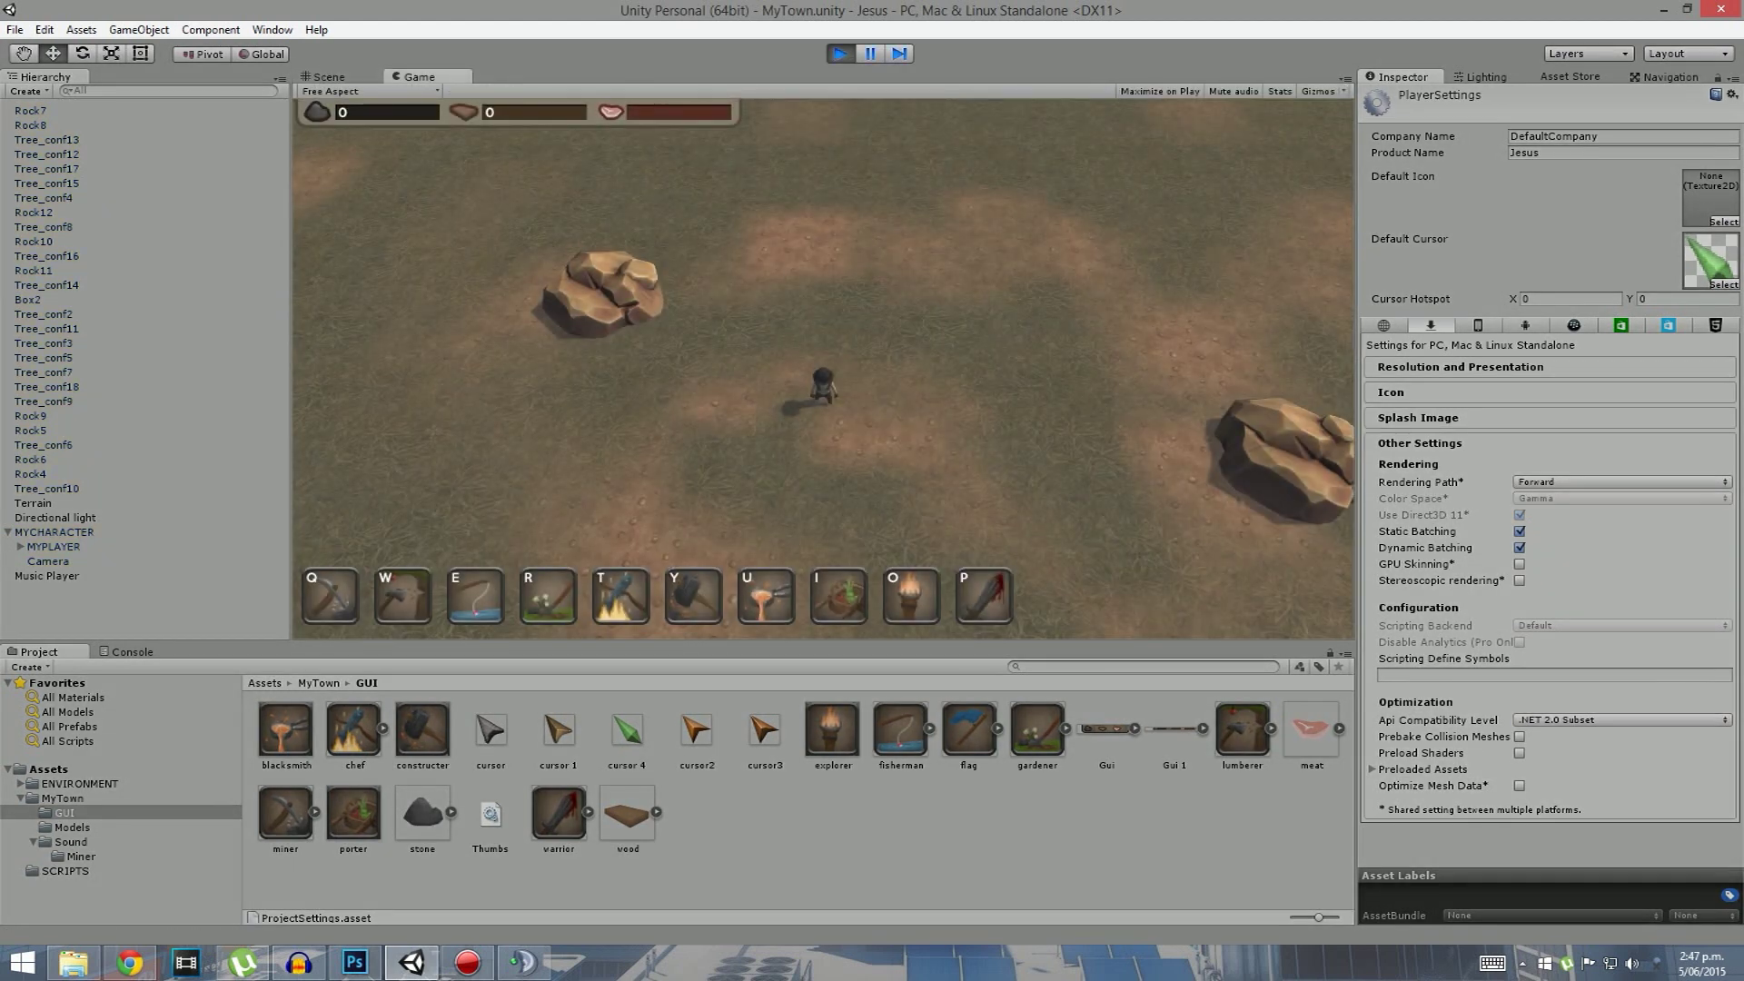
{"action": "key", "text": "Right"}
{"action": "key", "text": "Down"}
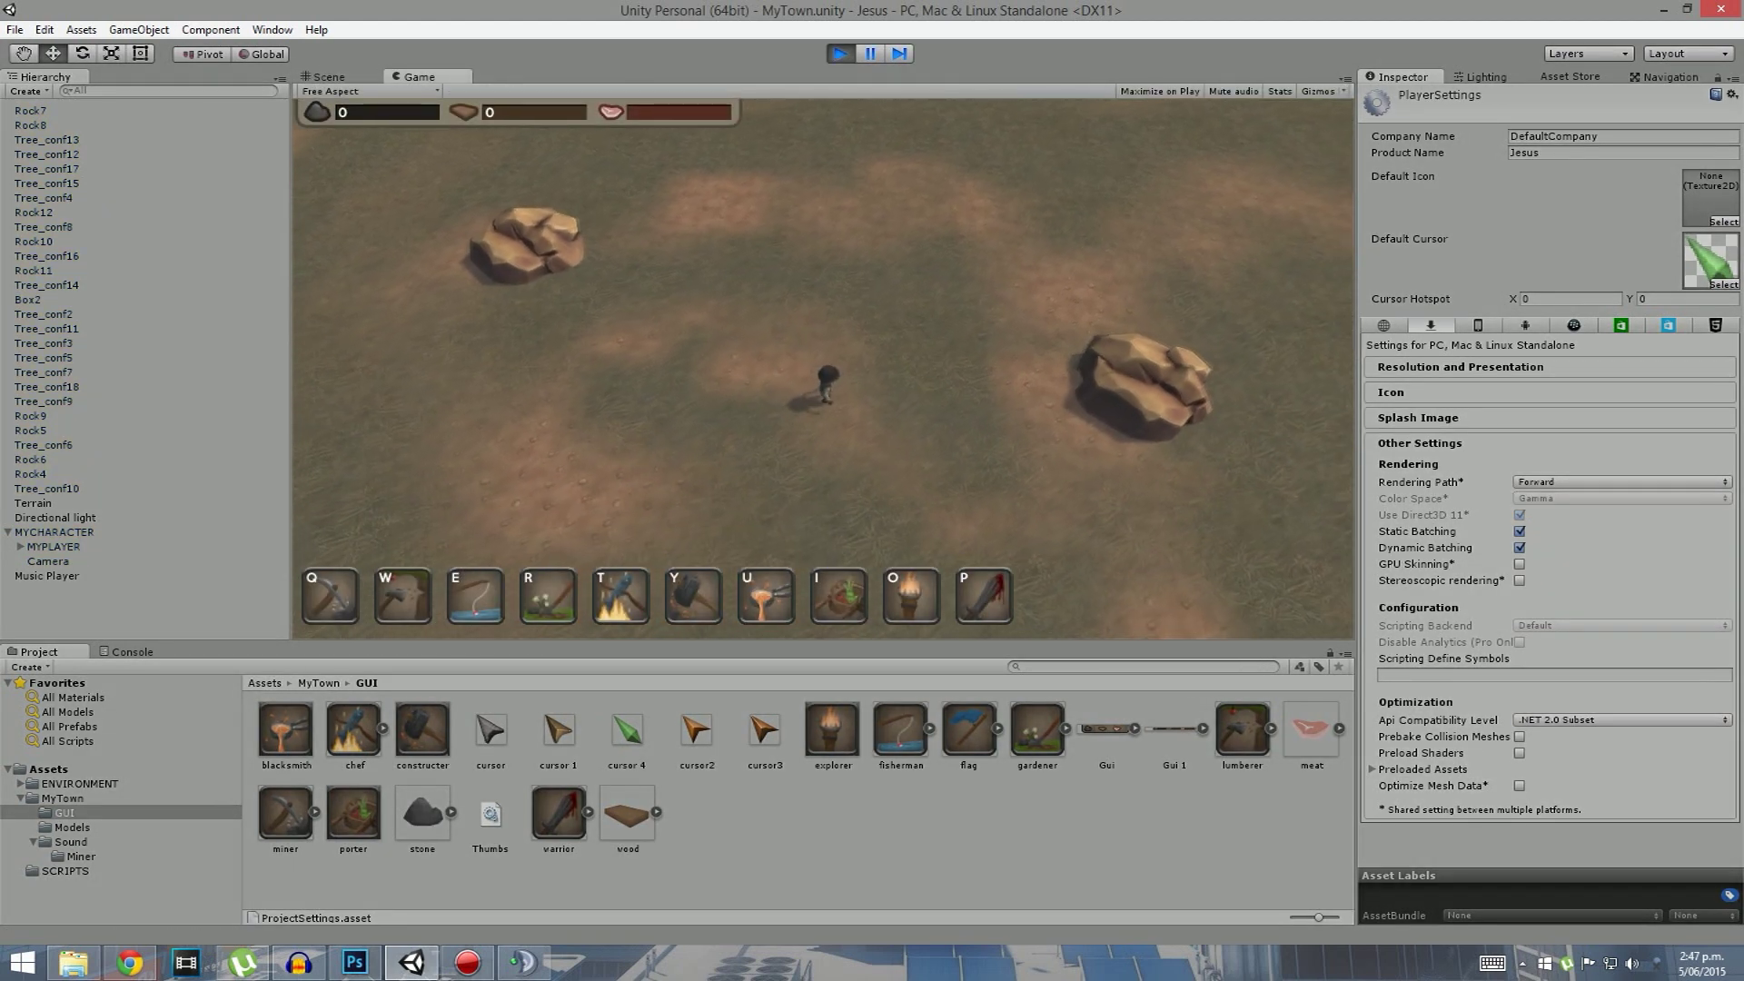
{"action": "key", "text": "Up"}
{"action": "key", "text": "Left"}
{"action": "key", "text": "Down"}
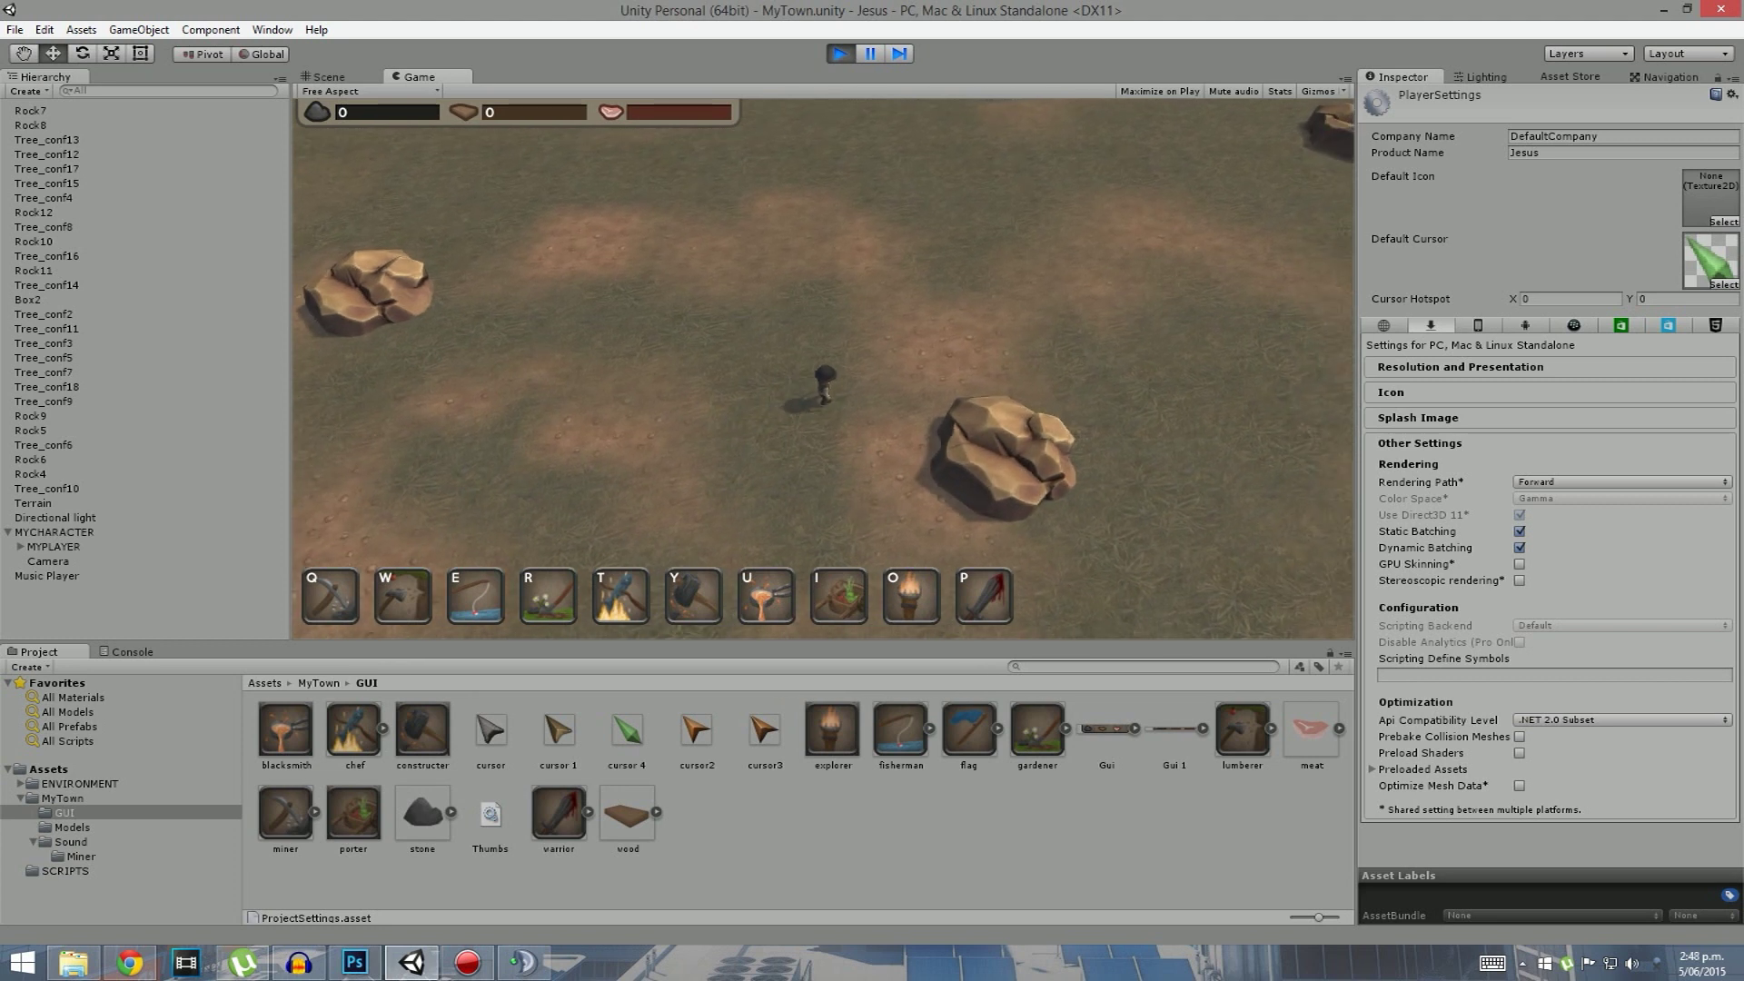
{"action": "key", "text": "ctrl+p"}
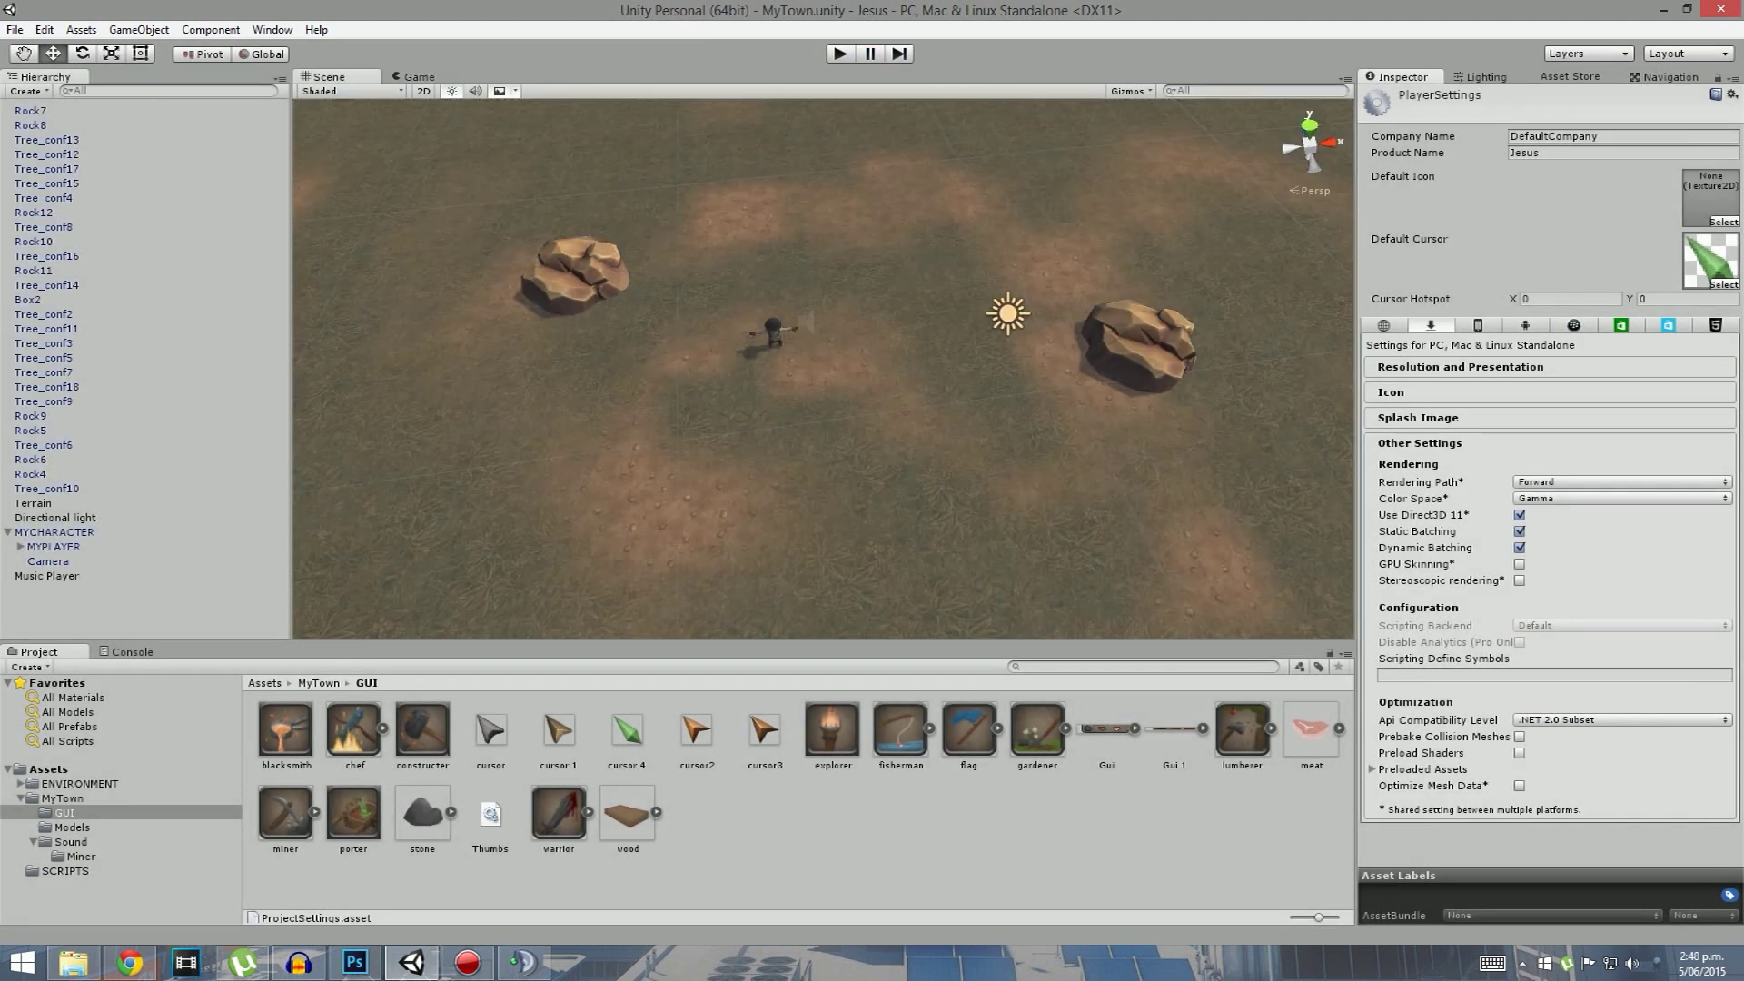
- Switch to Photoshop and paint freehand brush strokes across and beside the green arrow on Layer 1
{"action": "left_click", "coordinate": [354, 962]}
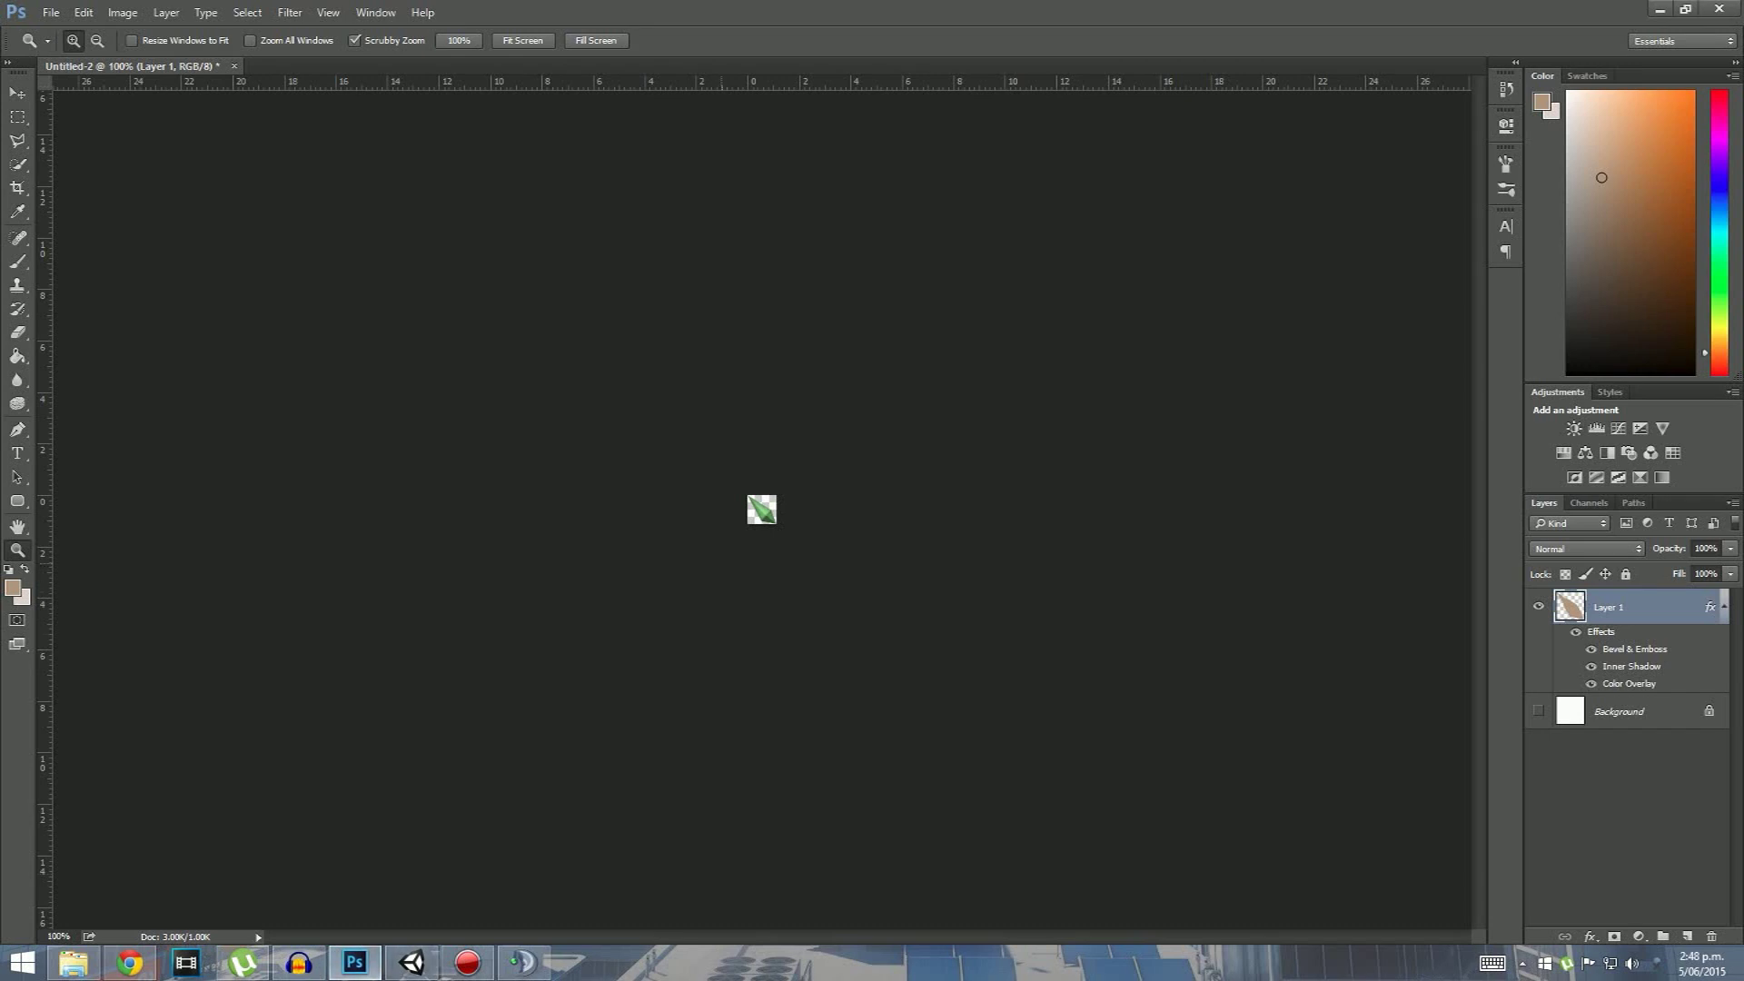
{"action": "left_click_drag", "start_coordinate": [616, 538], "coordinate": [946, 532]}
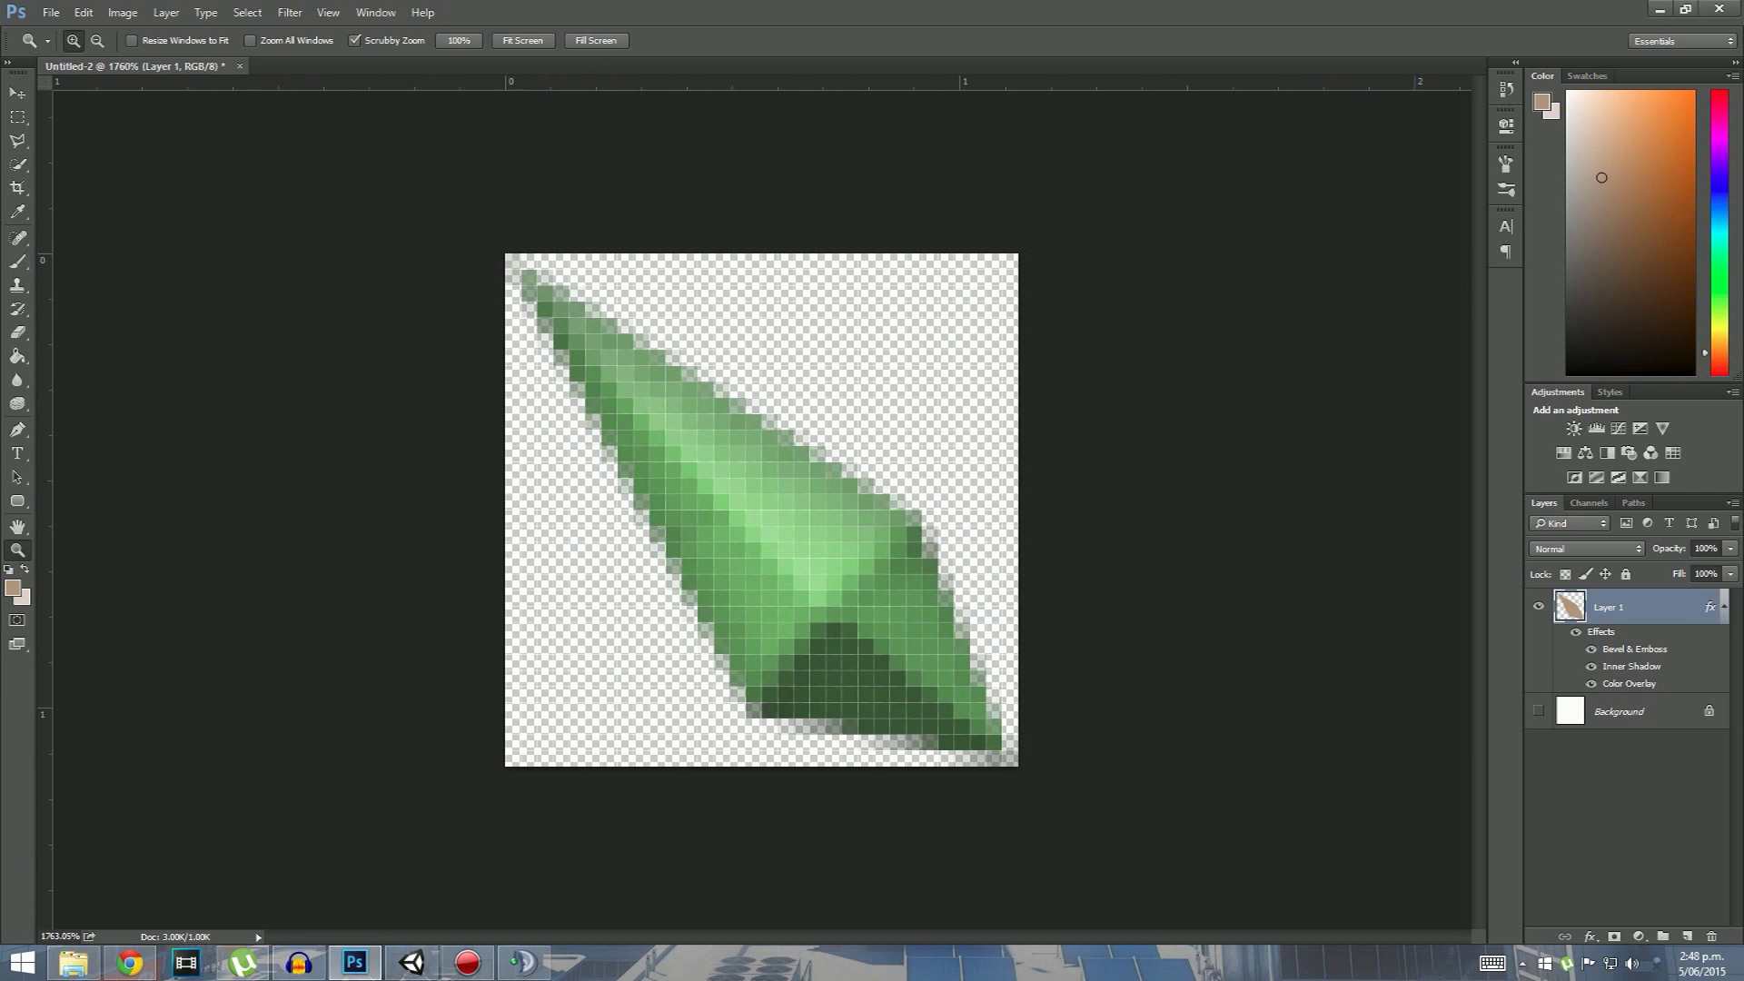
{"action": "key", "text": "v"}
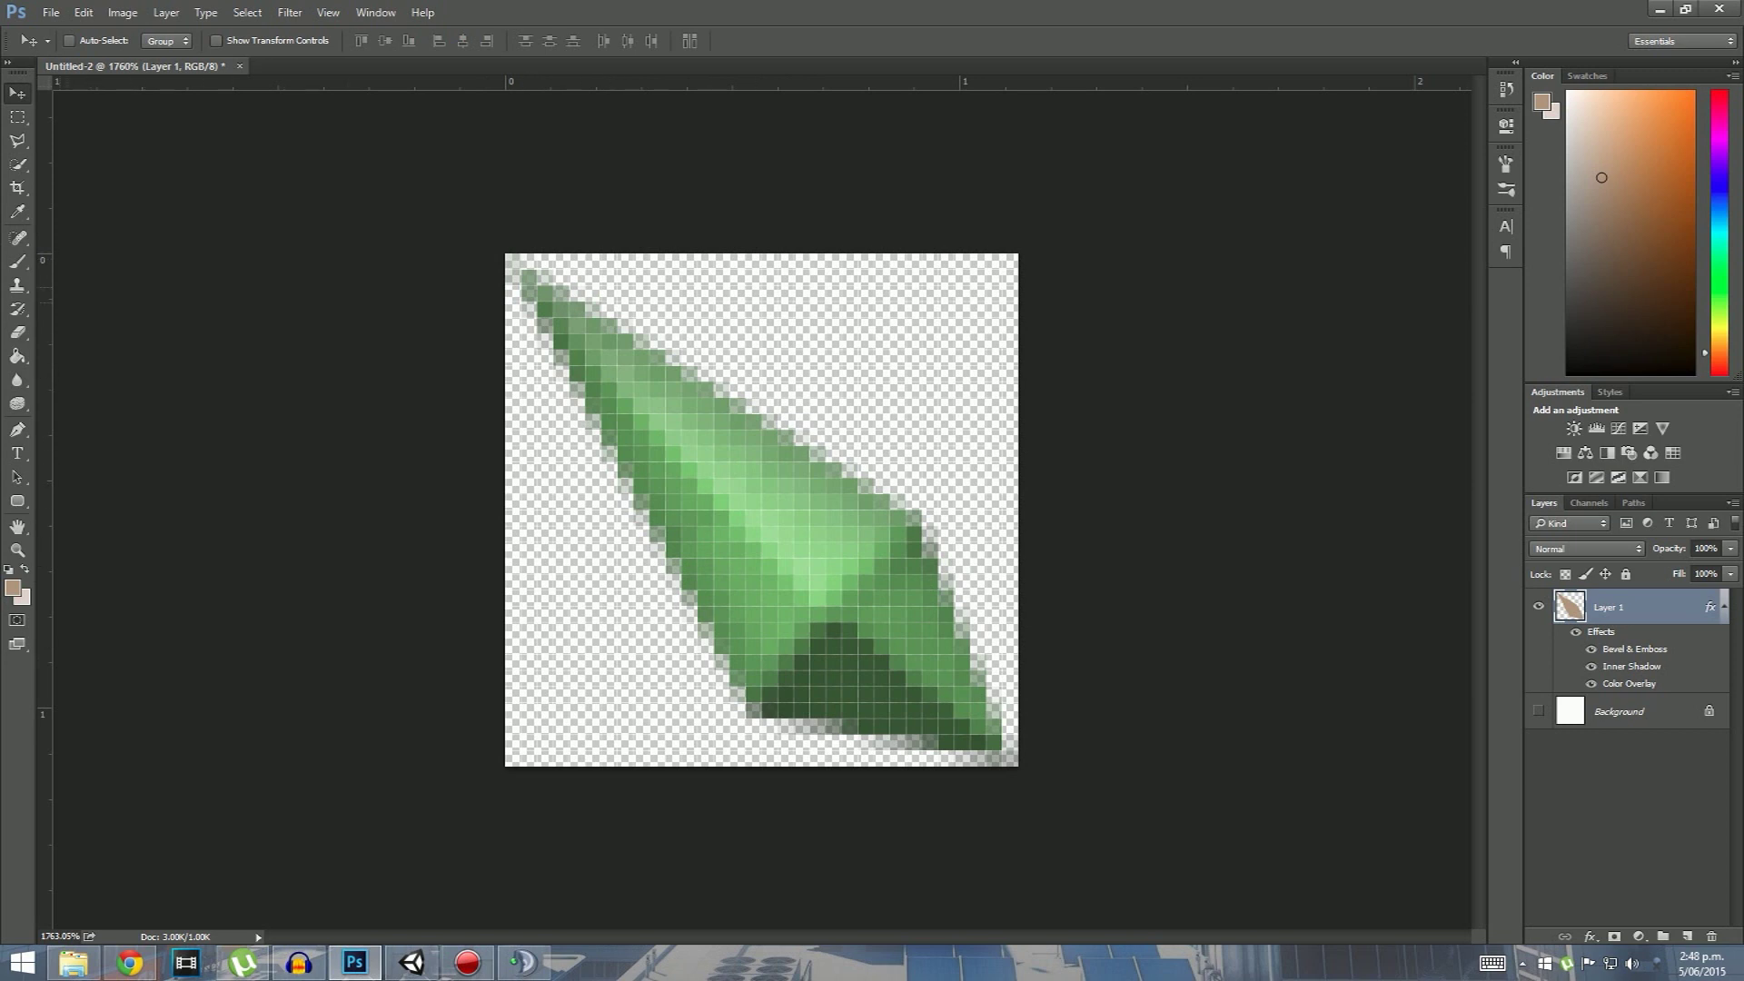
{"action": "left_click", "coordinate": [17, 262]}
{"action": "mouse_move", "coordinate": [561, 545]}
{"action": "left_mouse_down"}
{"action": "mouse_move", "coordinate": [807, 372]}
{"action": "mouse_move", "coordinate": [938, 311]}
{"action": "mouse_move", "coordinate": [708, 463]}
{"action": "mouse_move", "coordinate": [586, 504]}
{"action": "mouse_move", "coordinate": [626, 652]}
{"action": "mouse_move", "coordinate": [722, 608]}
{"action": "mouse_move", "coordinate": [595, 695]}
{"action": "mouse_move", "coordinate": [695, 545]}
{"action": "mouse_move", "coordinate": [636, 585]}
{"action": "mouse_move", "coordinate": [707, 537]}
{"action": "left_mouse_up"}
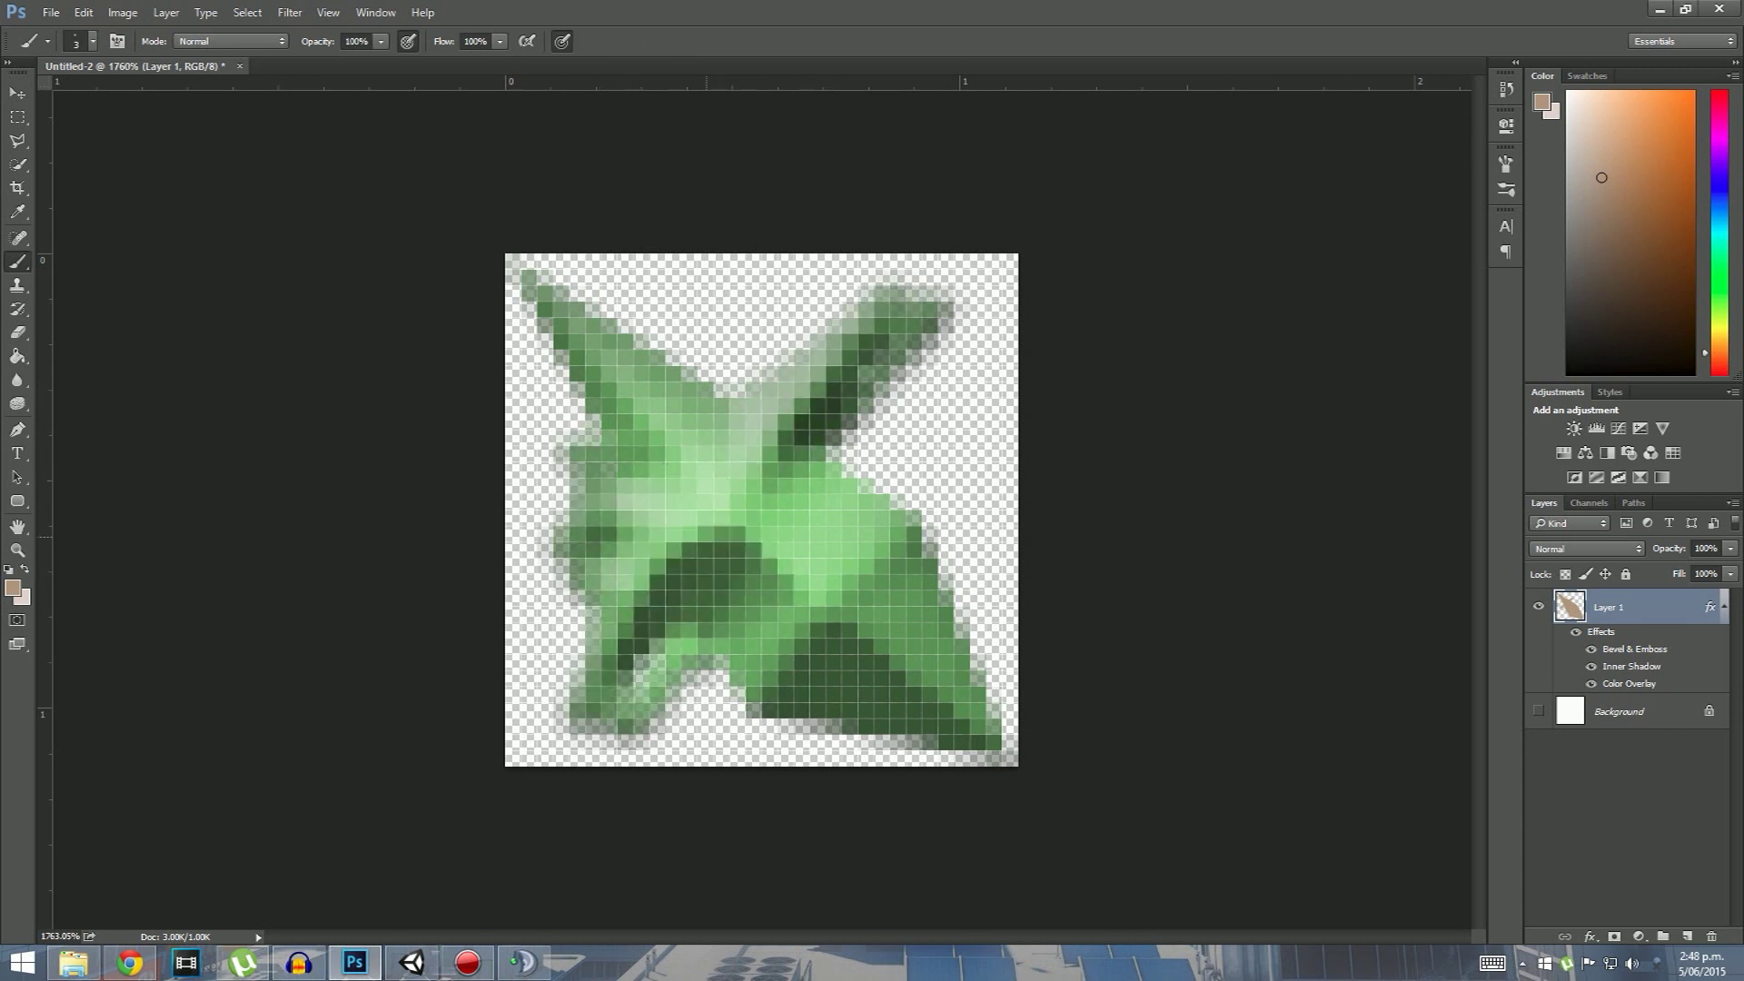
{"action": "left_click_drag", "start_coordinate": [654, 618], "coordinate": [568, 717]}
- View the painted image at 100% zoom, and switch to Unity to inspect cursor 4's import settings
{"action": "key", "text": "z"}
{"action": "right_click", "coordinate": [720, 450]}
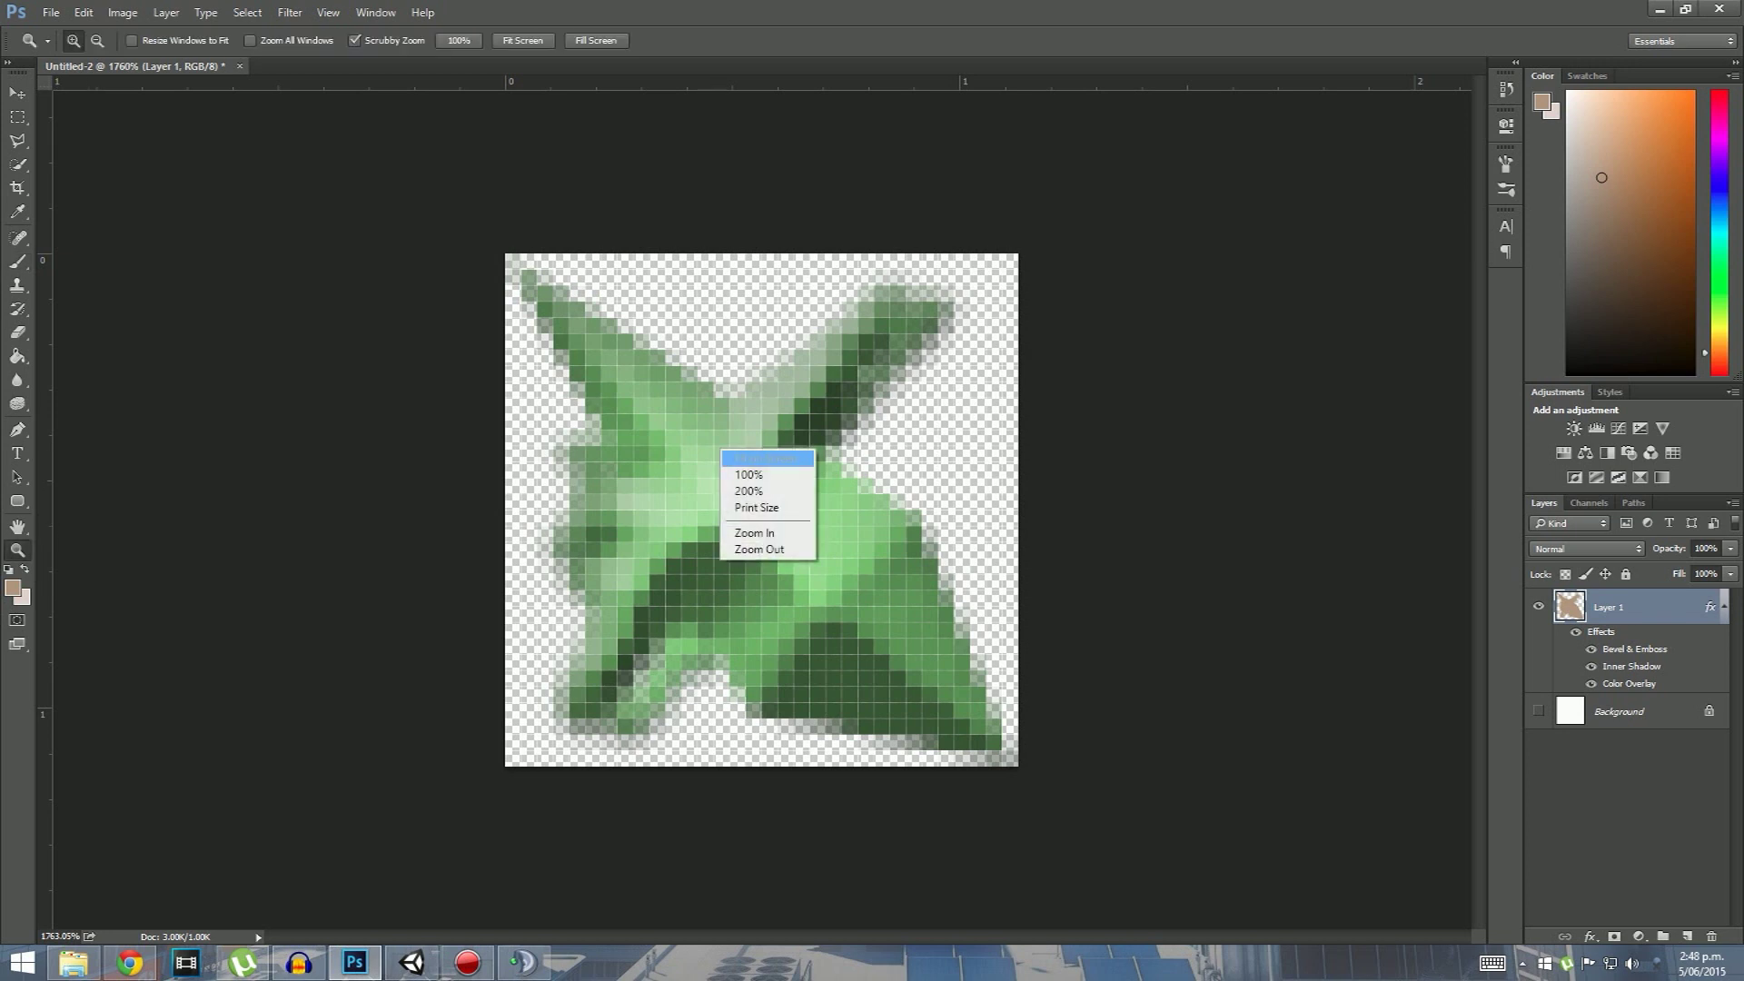
{"action": "left_click", "coordinate": [749, 495]}
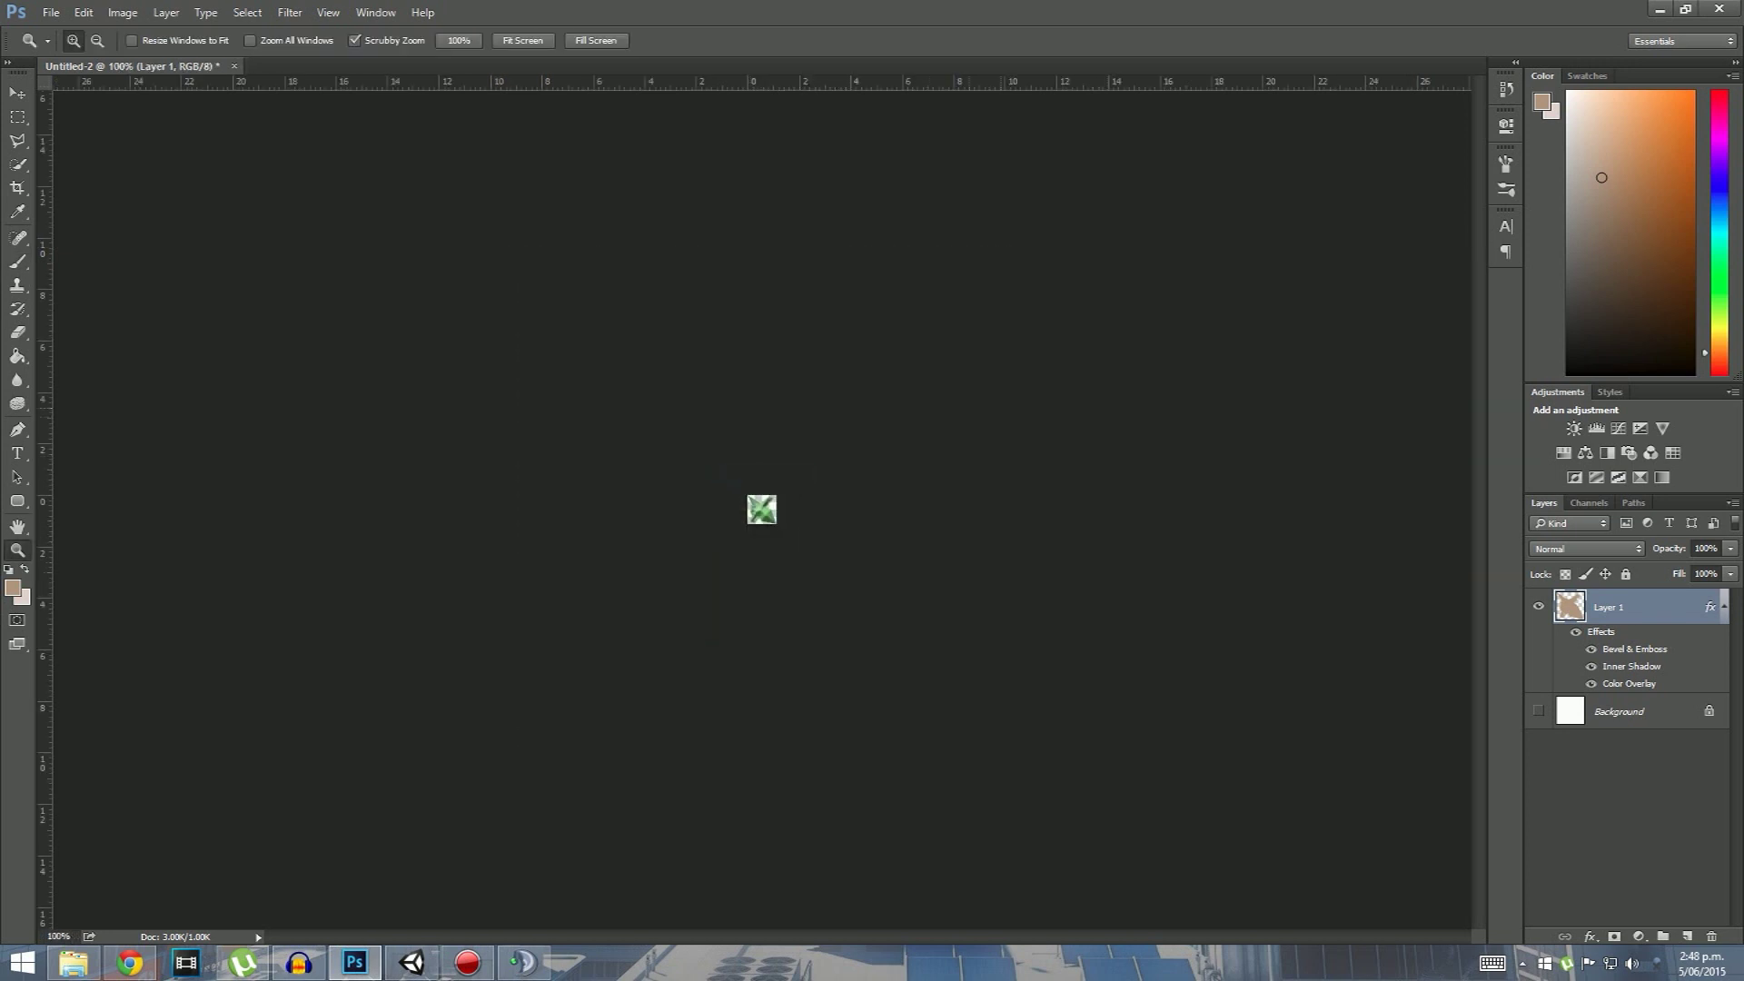
{"action": "left_click", "coordinate": [411, 962]}
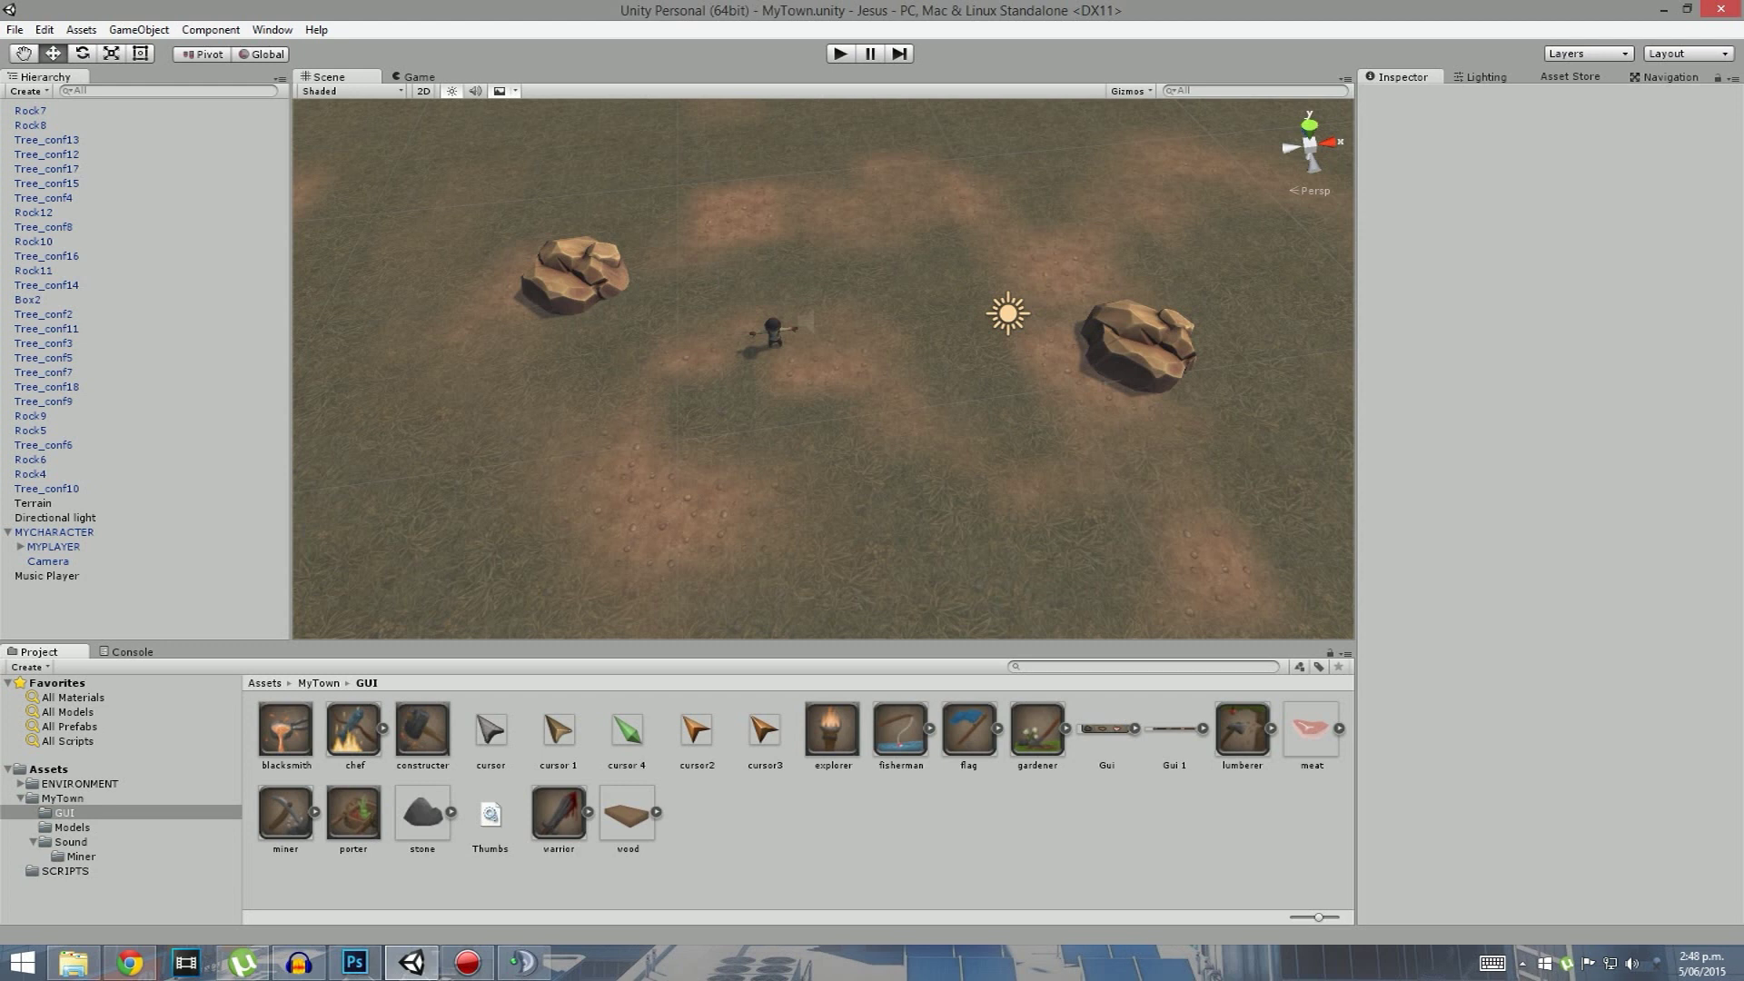
{"action": "left_click", "coordinate": [627, 729]}
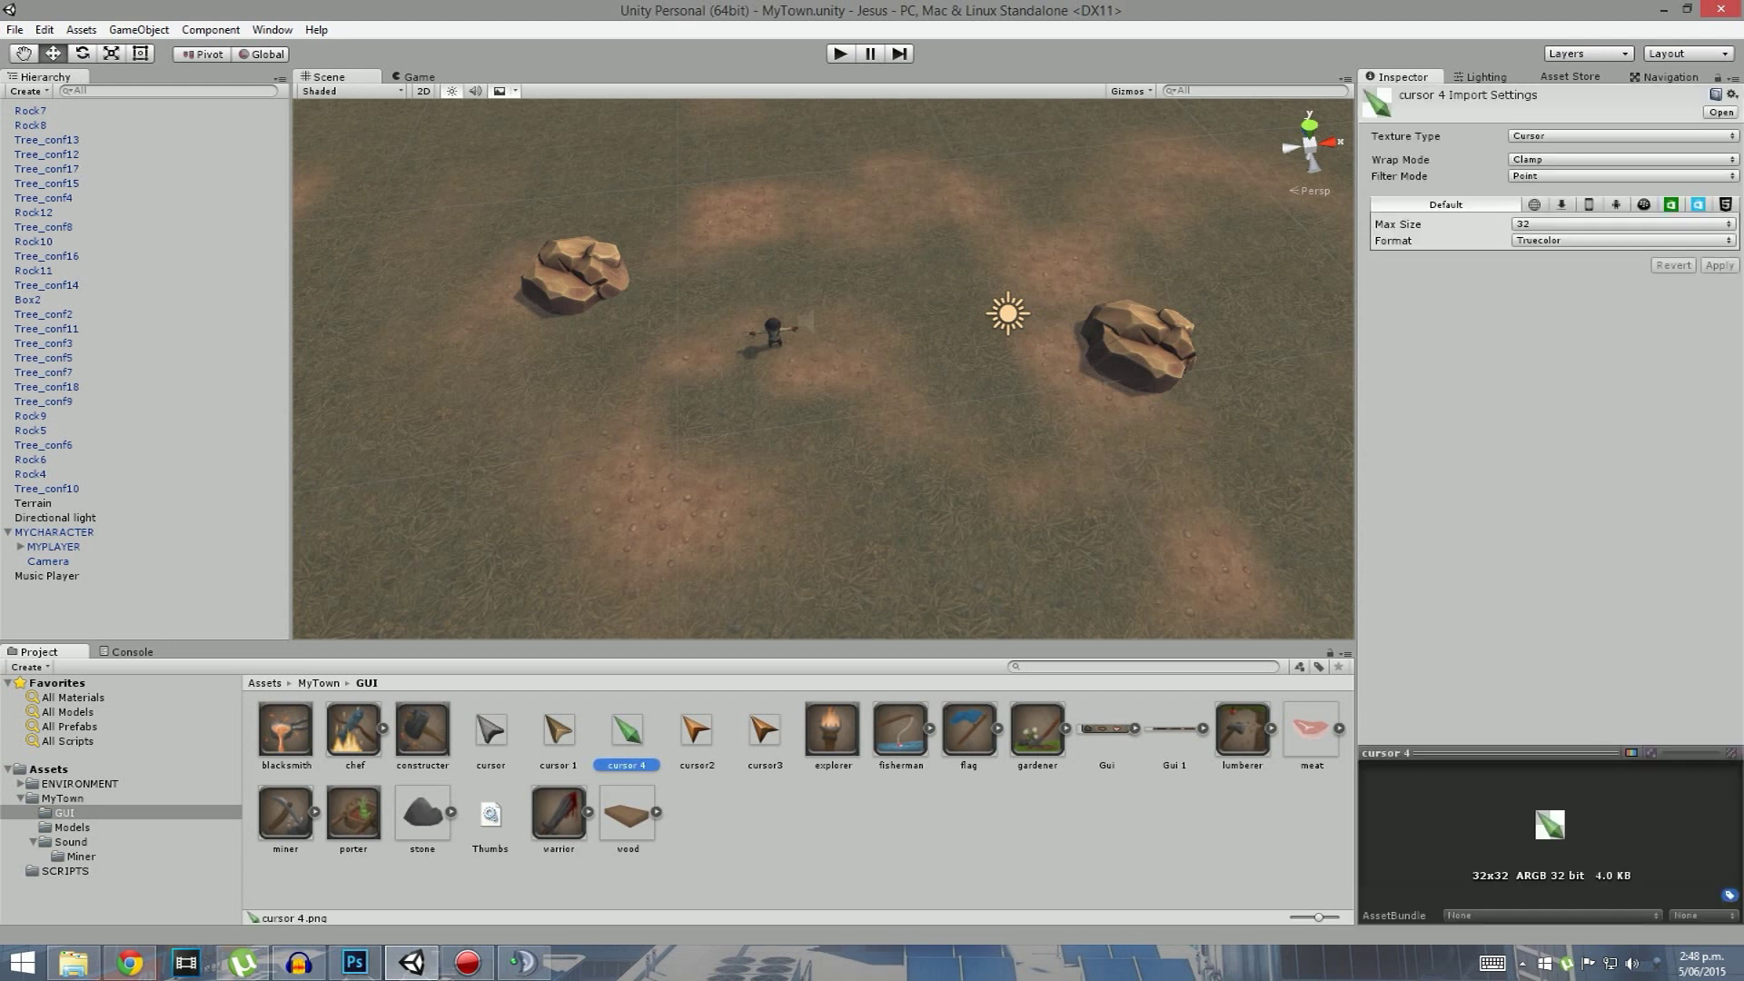